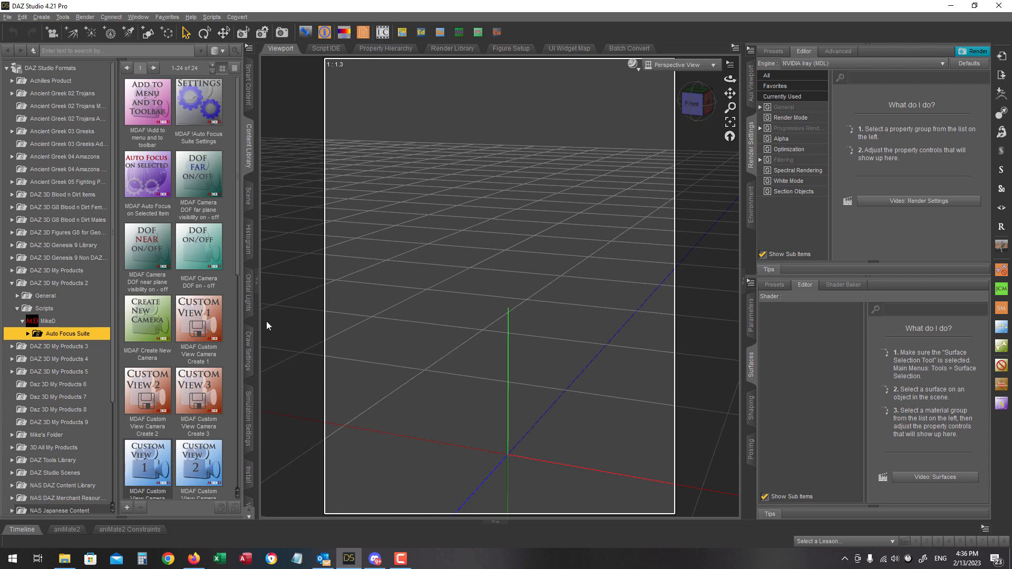
Run the MDAF Add to menu and toolbar script and add the Elgato Stream Deck Plus interaction scripts to the selection.
mouse_move(199, 324)
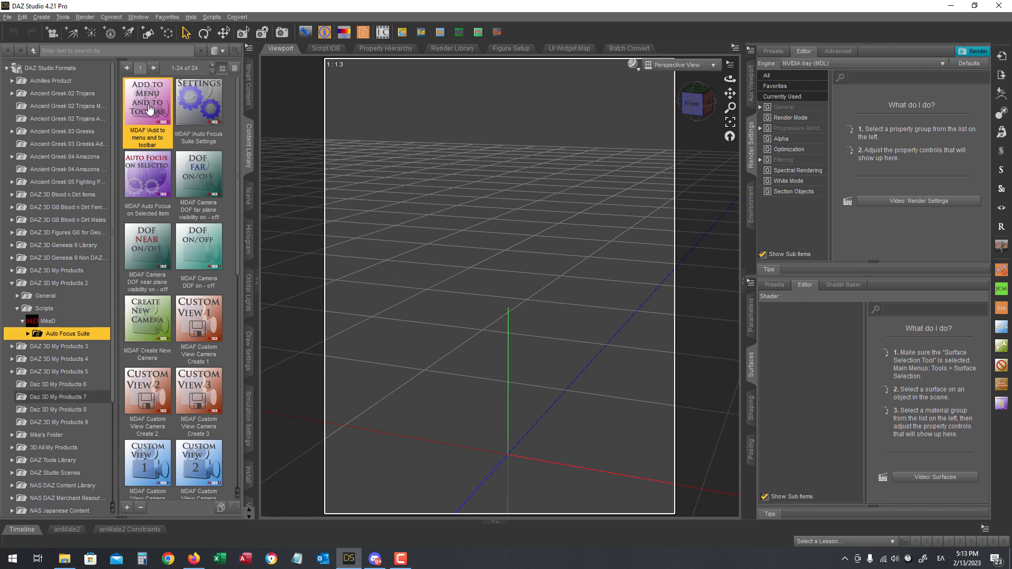
double_click(150, 109)
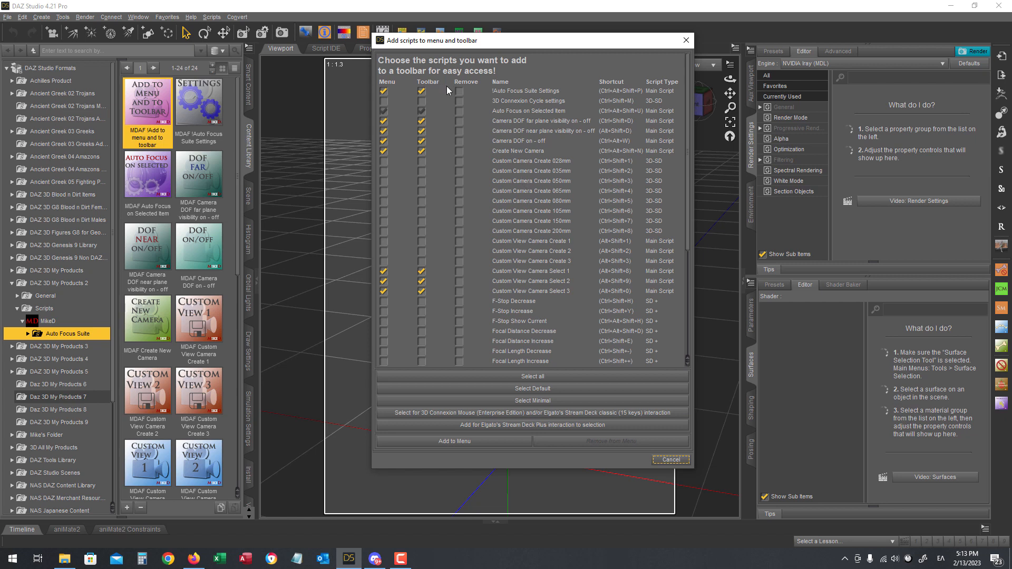
click(385, 91)
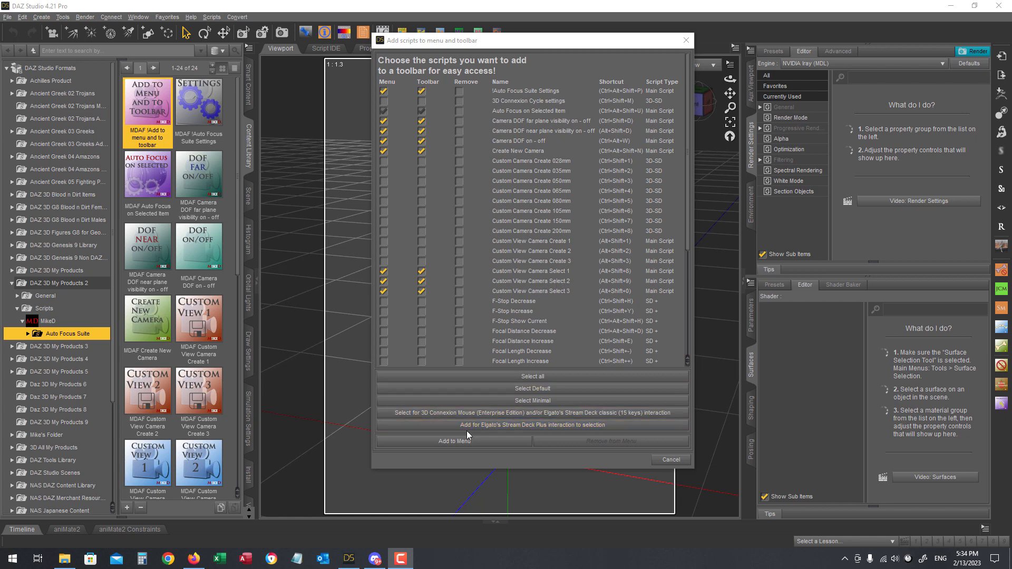
click(550, 431)
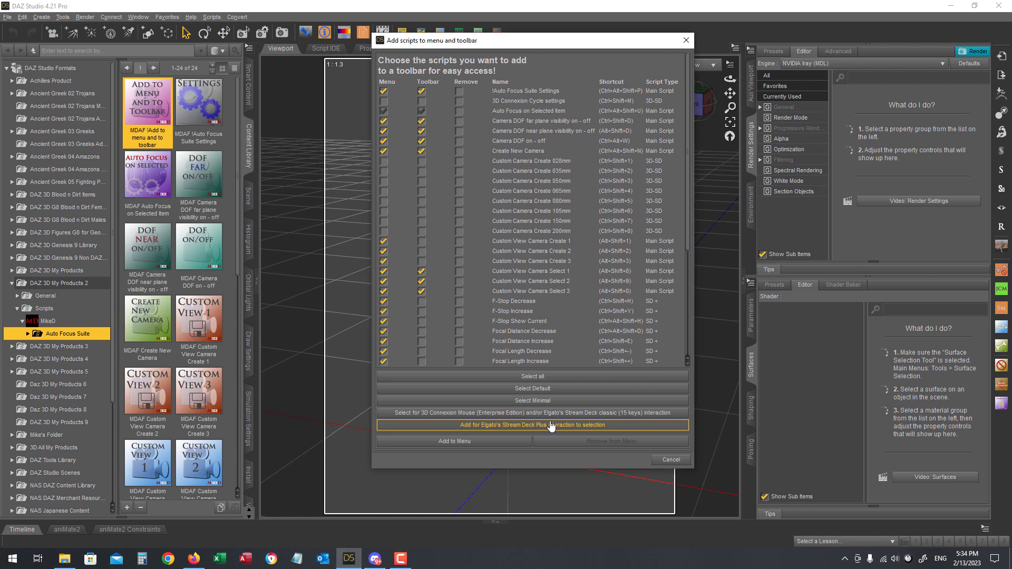
Add the selected Auto Focus scripts to the menu and acknowledge the restart recommendation.
scroll(531, 278, down, 3)
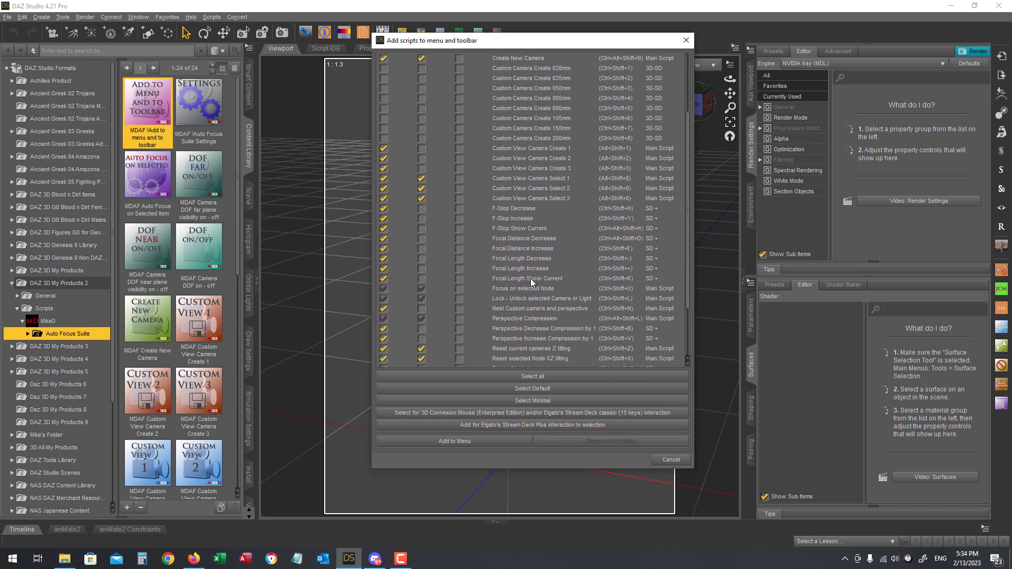
scroll(542, 294, up, 2)
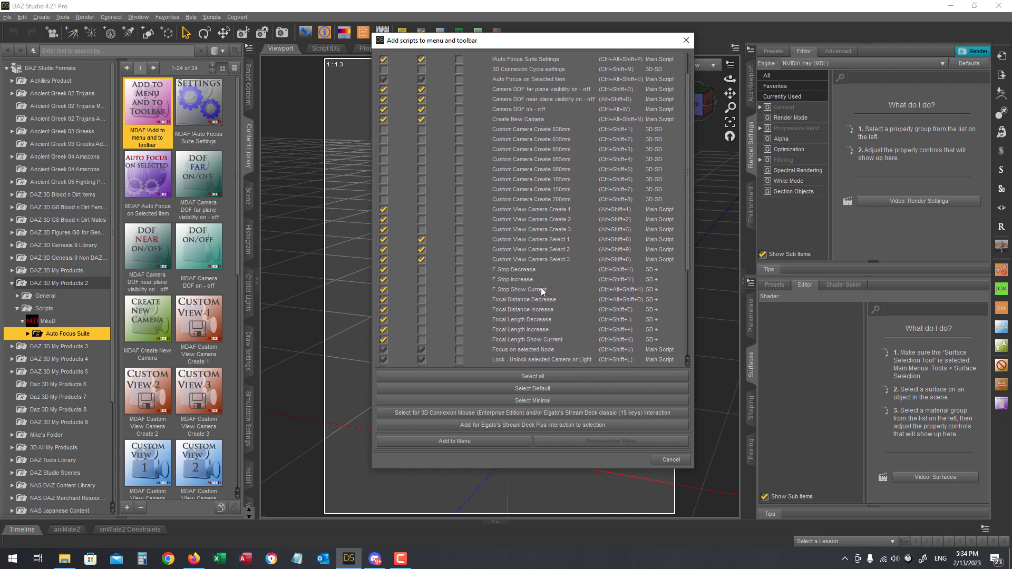
click(445, 440)
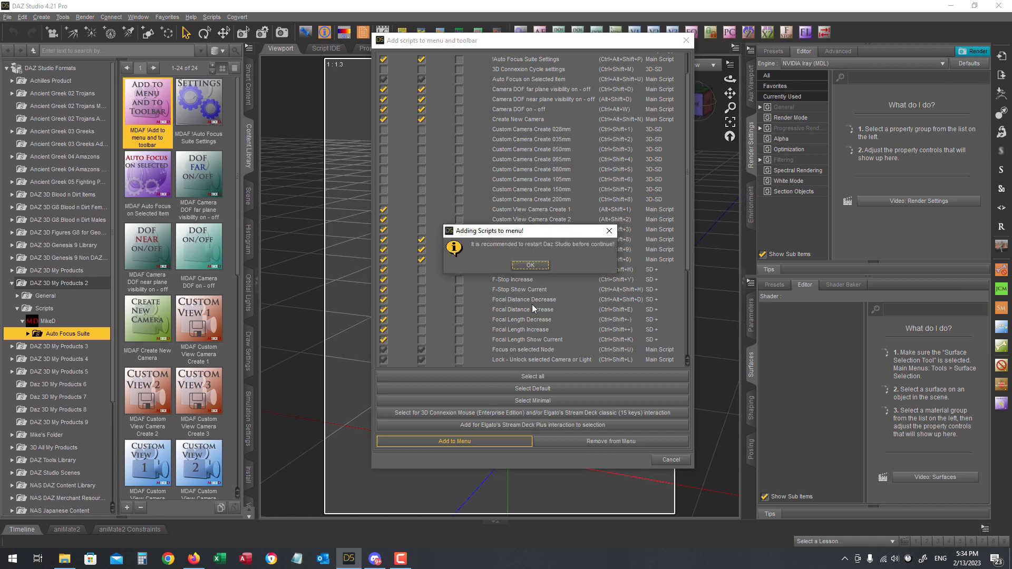
click(533, 266)
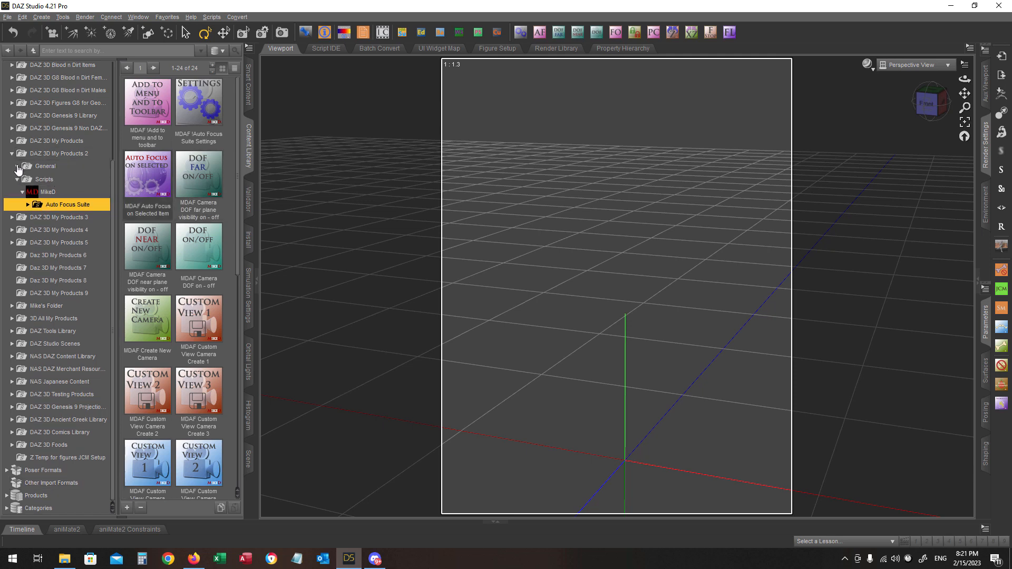
Browse to the disk location of the Auto Focus Suite folder under General in DAZ 3D My Products 2.
click(19, 166)
click(58, 193)
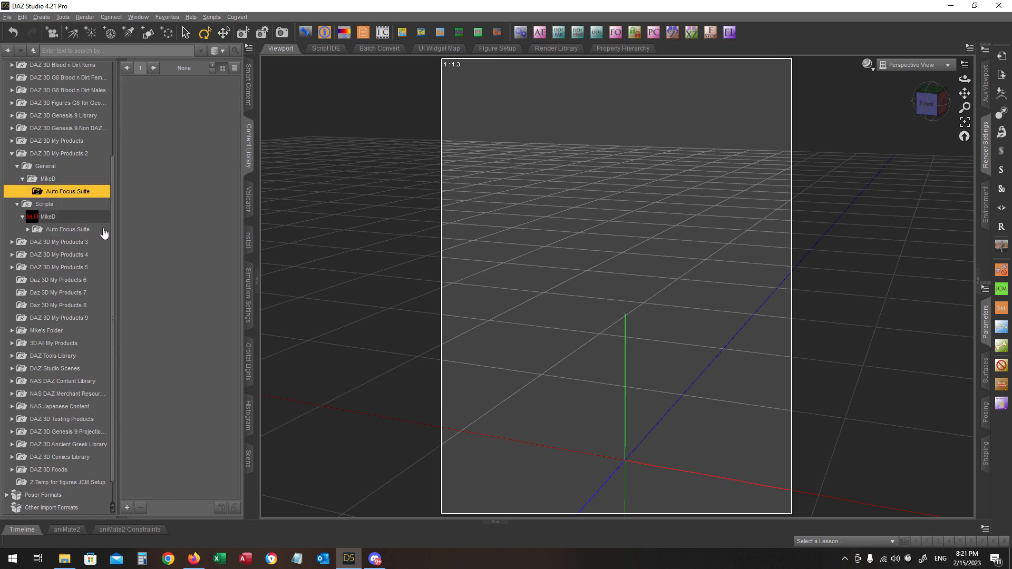
right_click(167, 152)
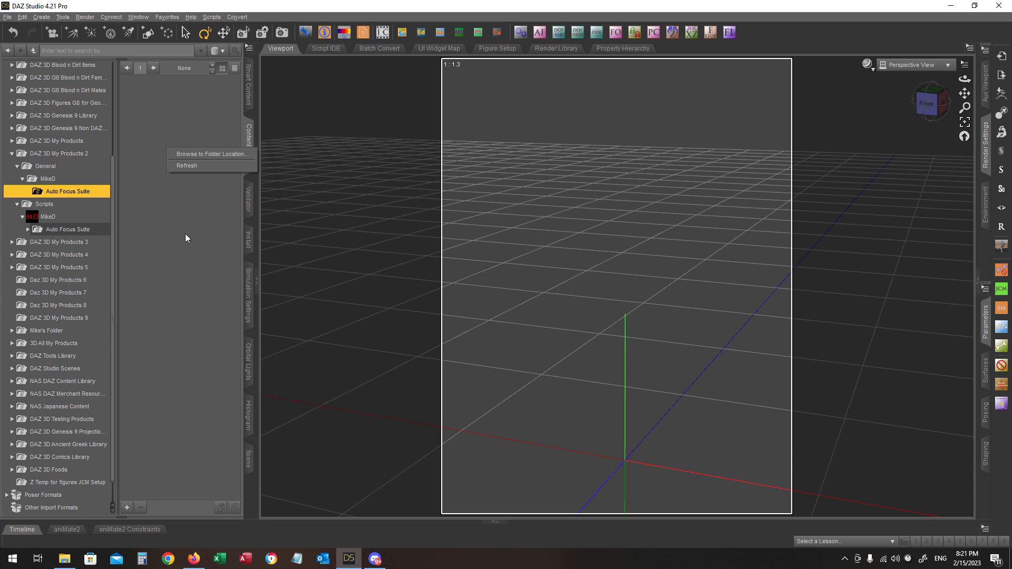
click(206, 154)
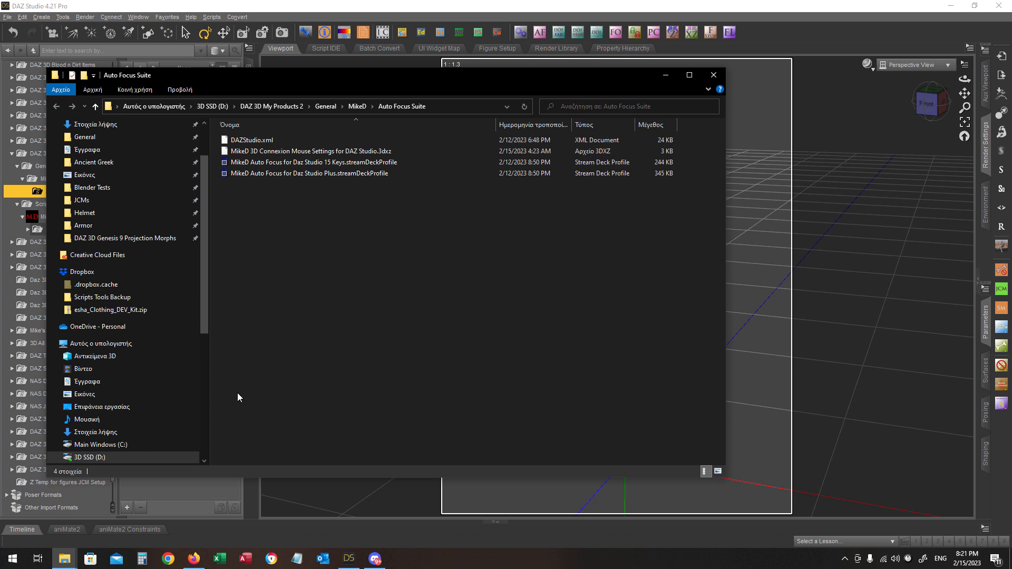
Switch to the Stream Deck app and choose Stream Deck + as the device.
click(12, 559)
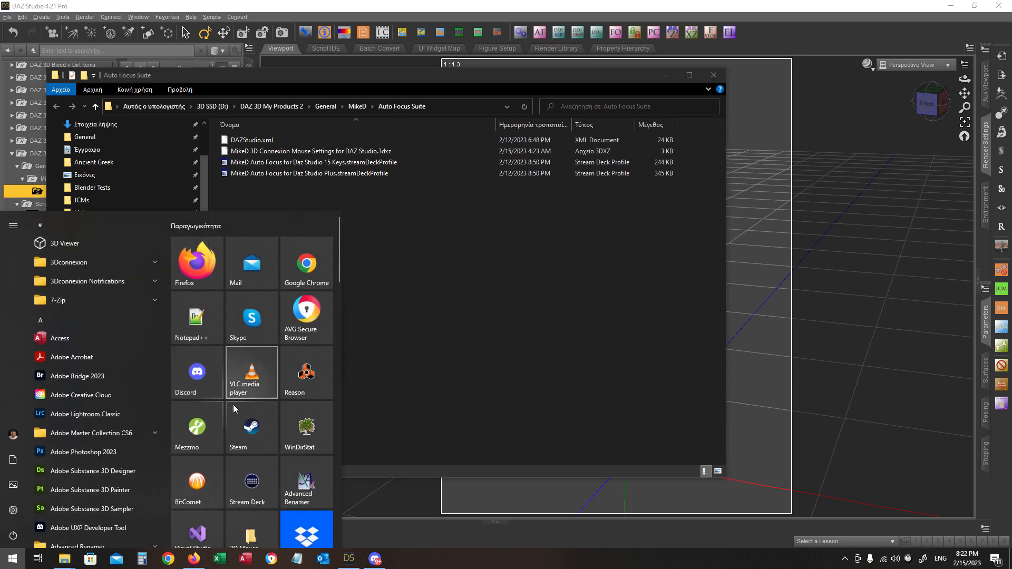
click(243, 482)
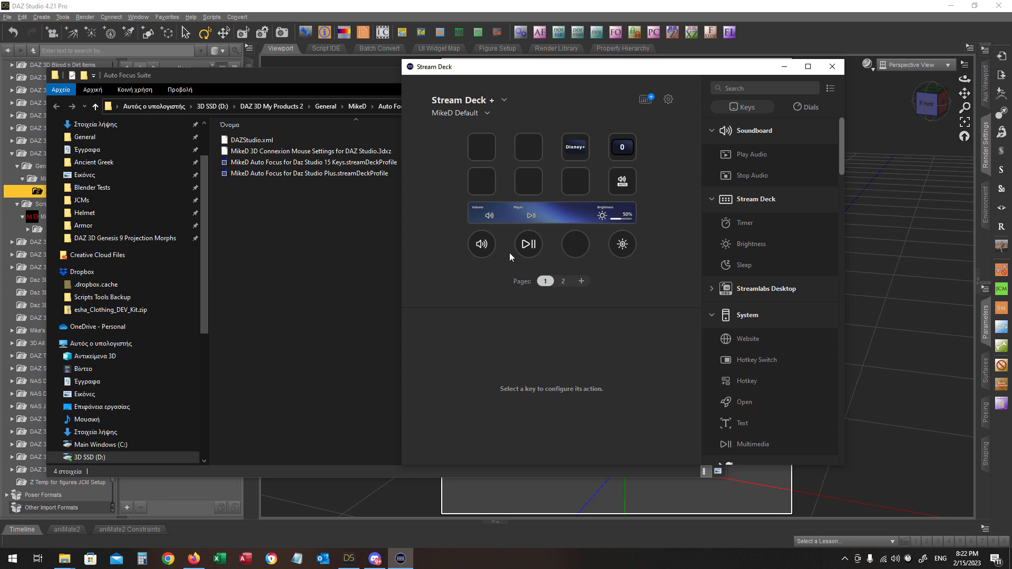
click(503, 100)
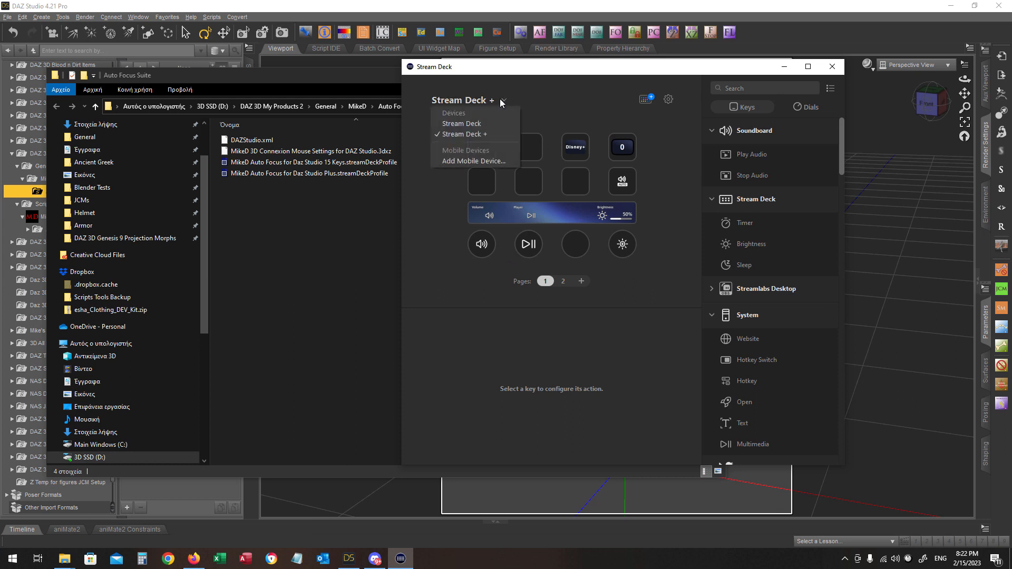
click(477, 135)
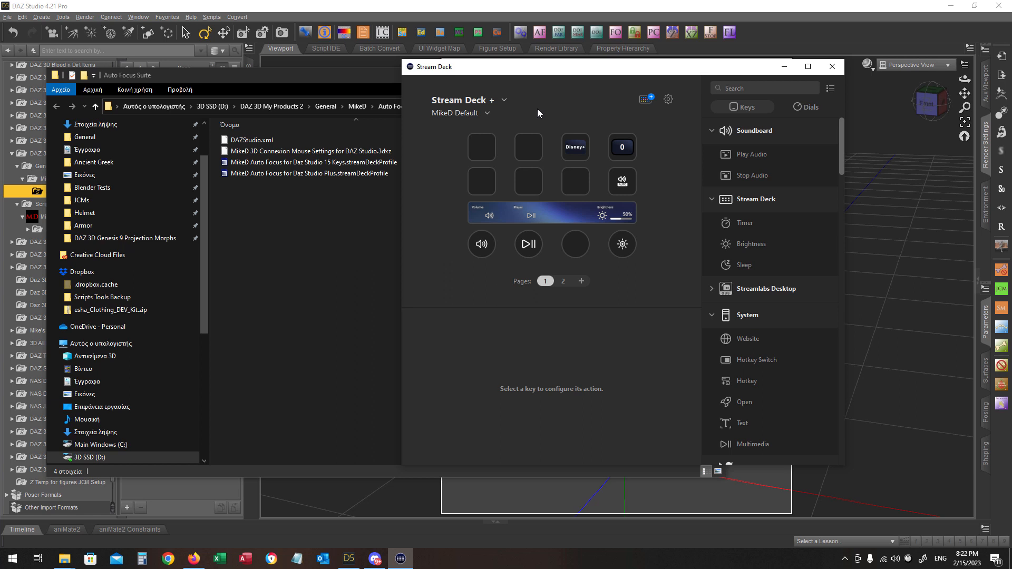
Search the Stream Deck store's plugins for "Super" and close the store.
click(647, 101)
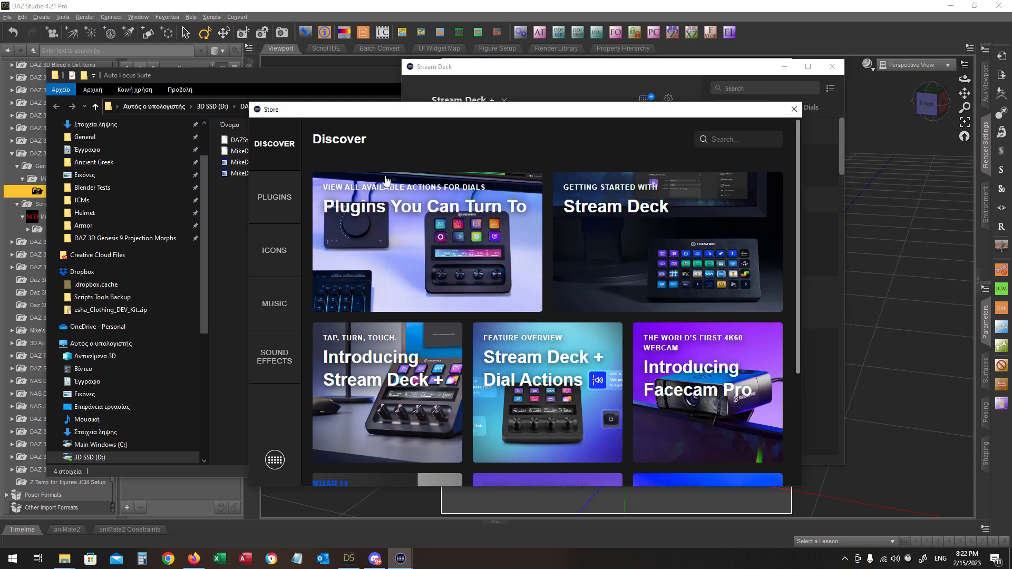
click(283, 201)
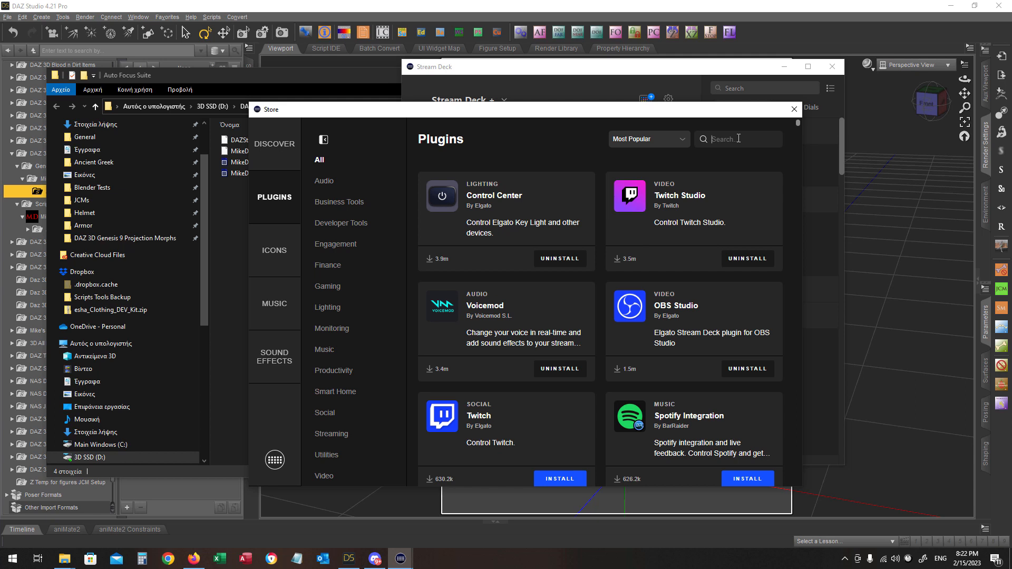
text(Super)
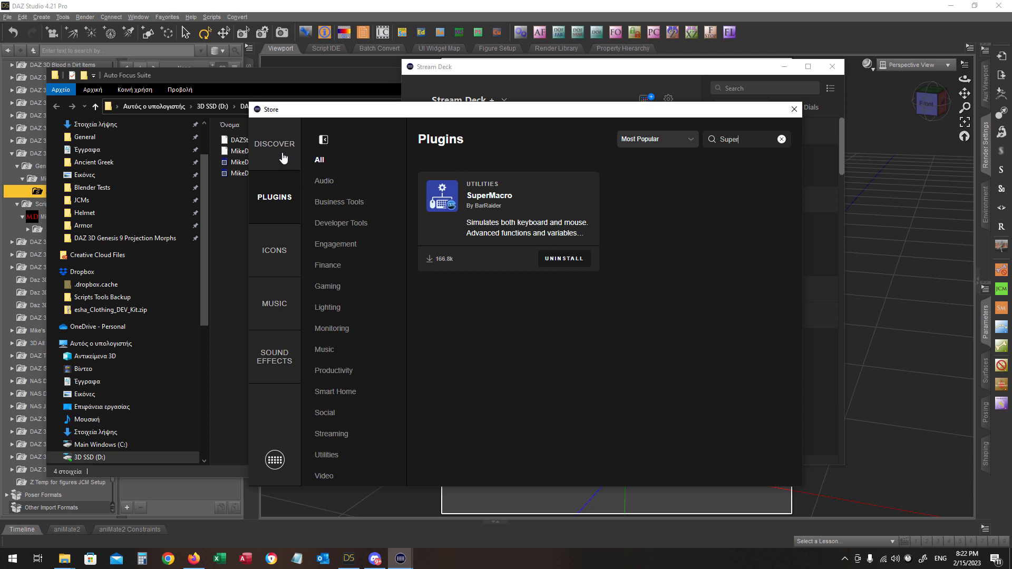
click(794, 109)
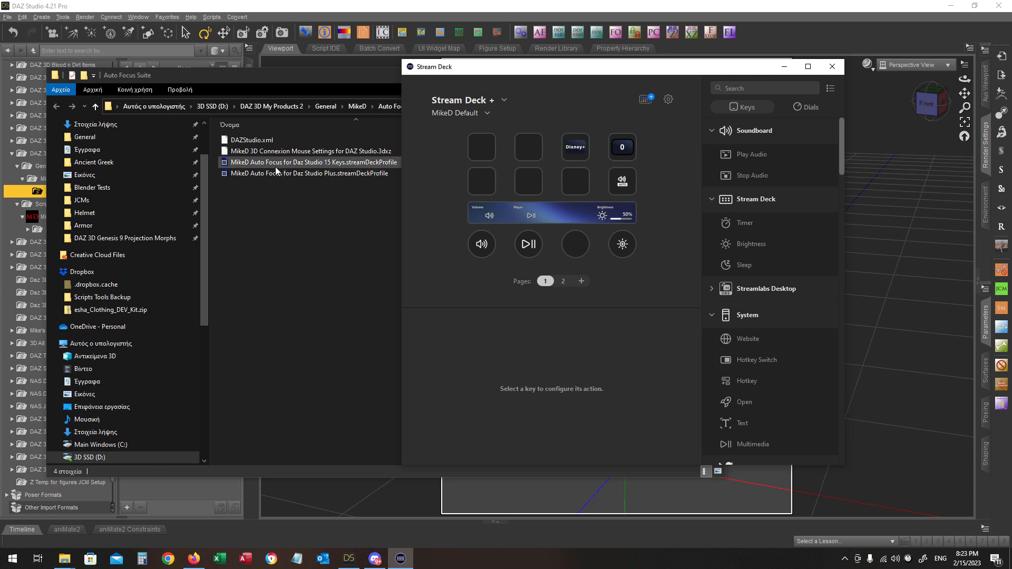
Locate the Daz Studio Plus profile file and activate the MikeD Auto Focus for Daz Studio Plus profile in Stream Deck.
click(291, 173)
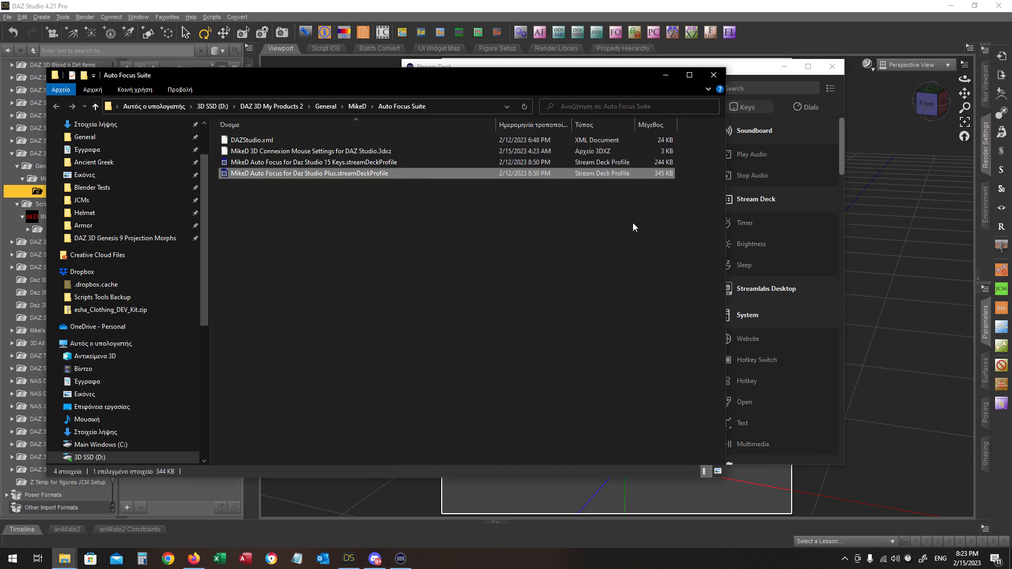
click(754, 74)
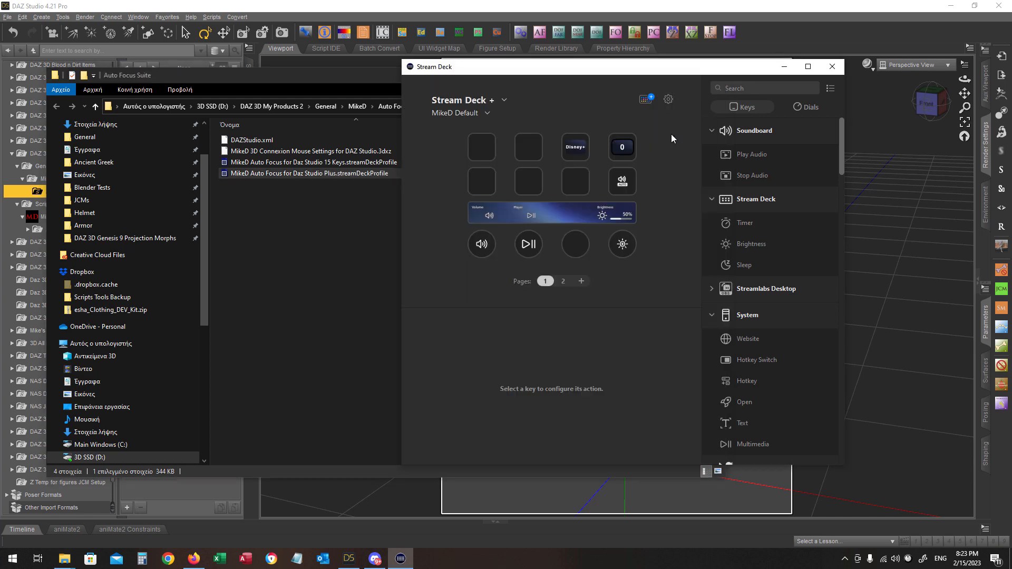
click(486, 113)
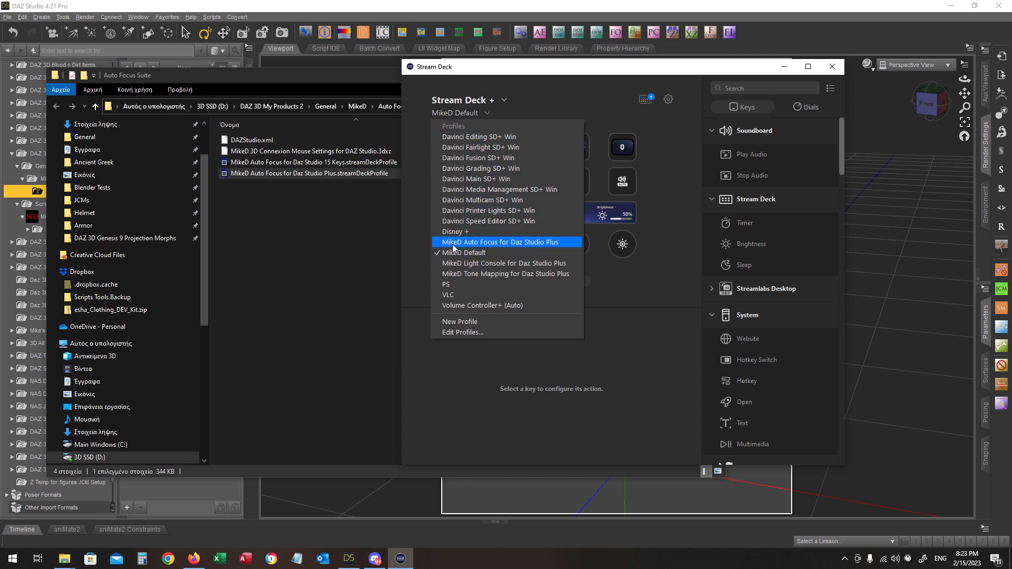
click(502, 243)
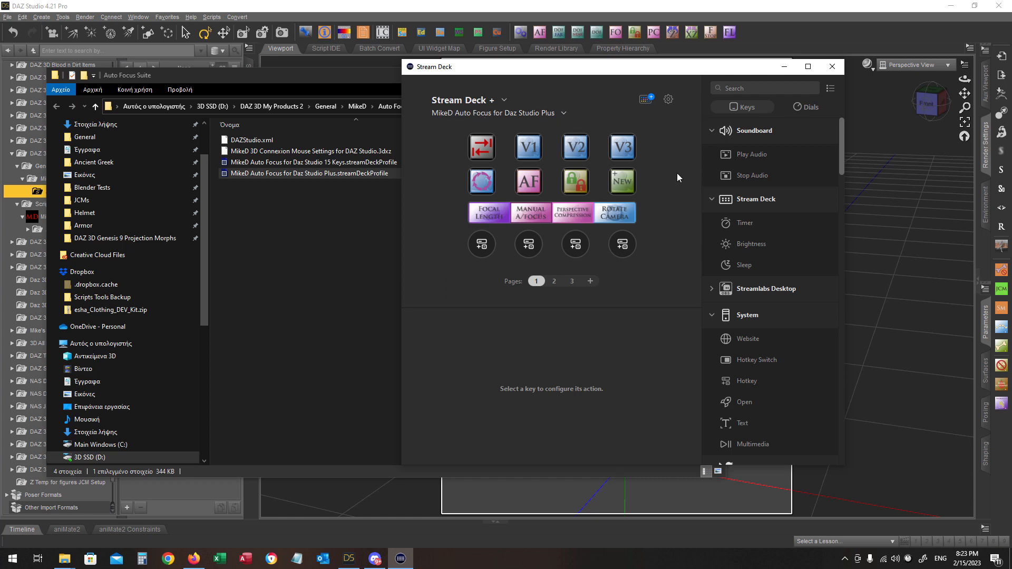
On page 3 of the profile, point the Go to Daz Profile key to MikeD Auto Focus for Daz Studio Plus.
click(554, 281)
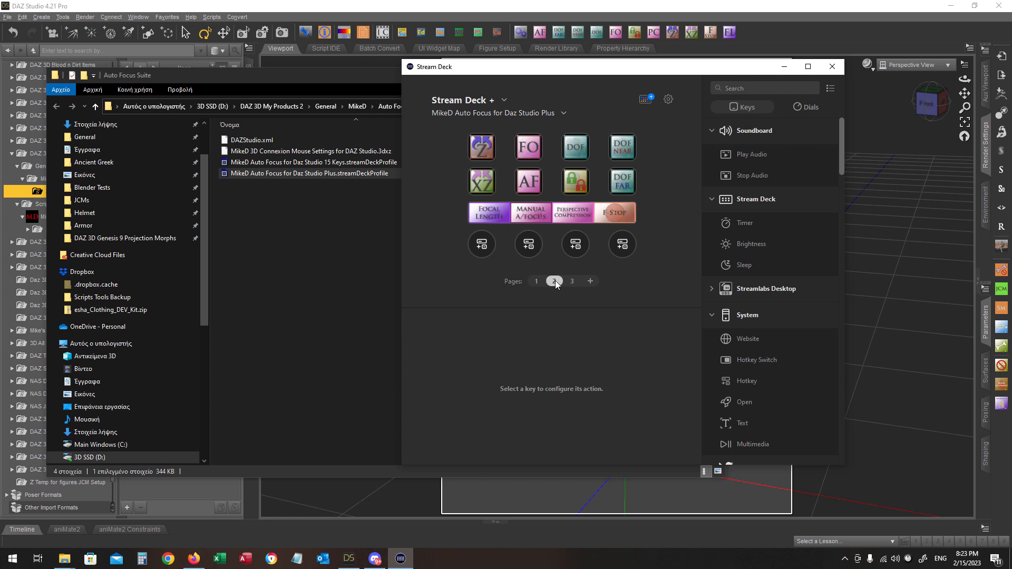
click(571, 283)
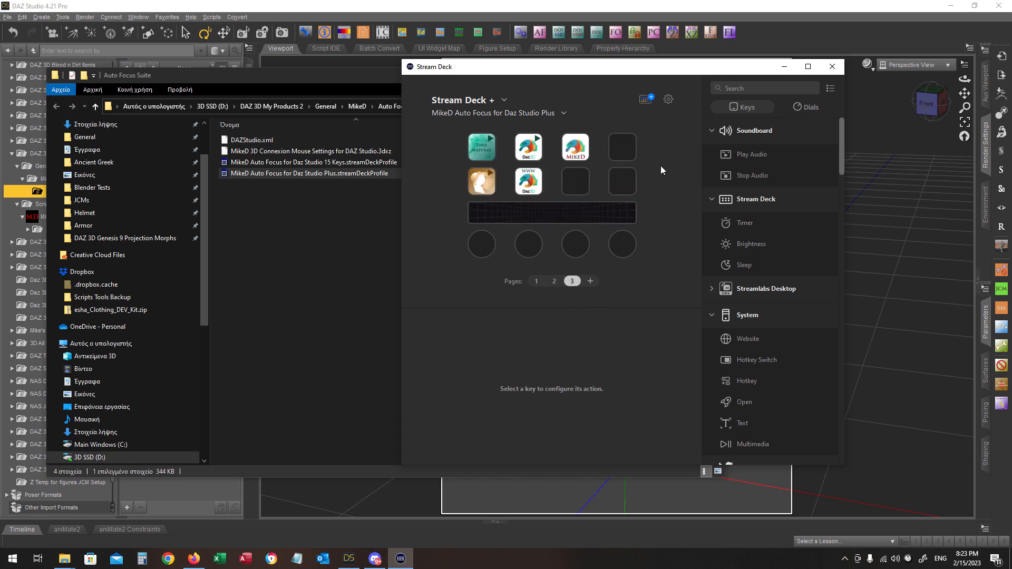
click(522, 153)
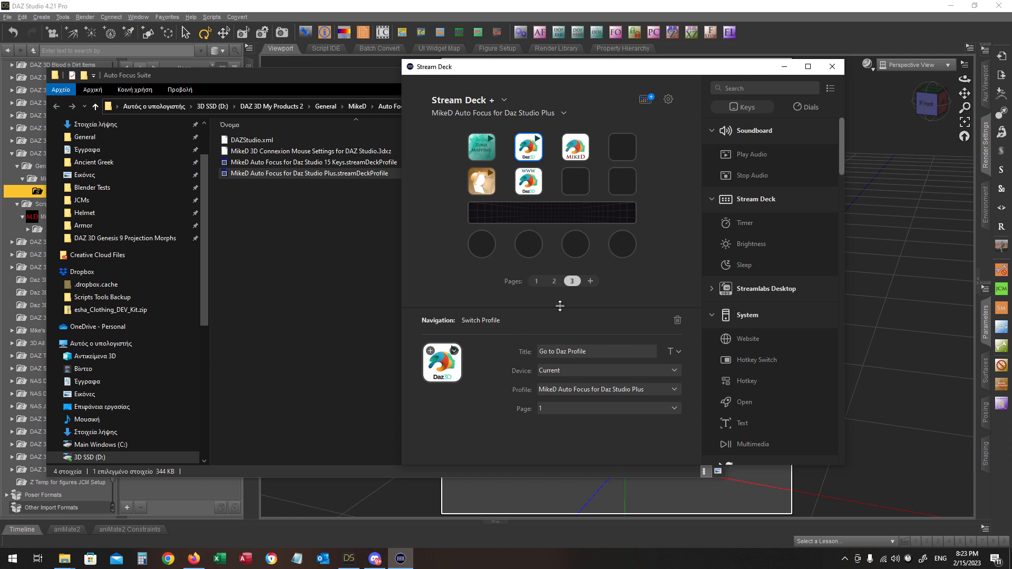
click(618, 389)
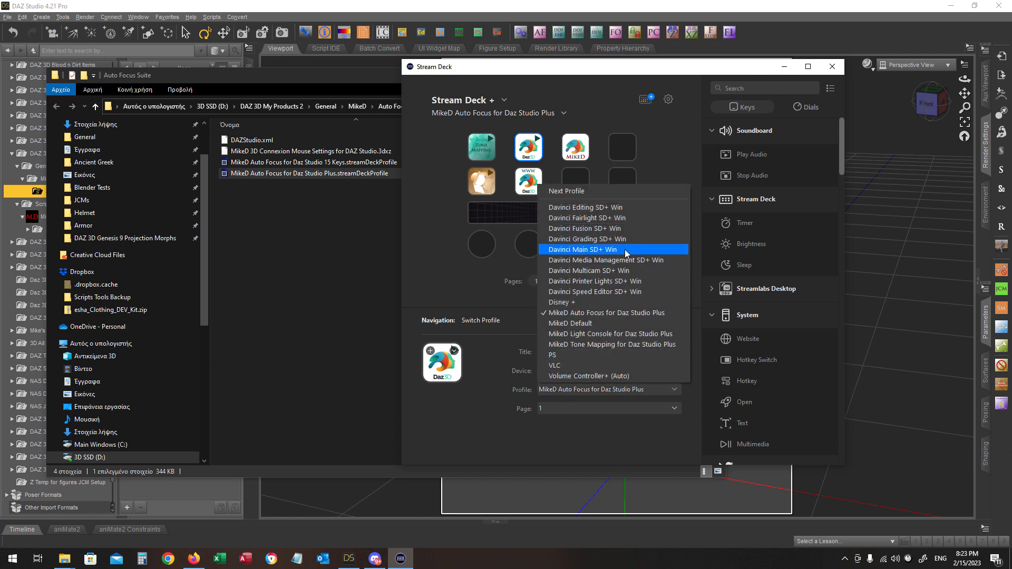
click(607, 313)
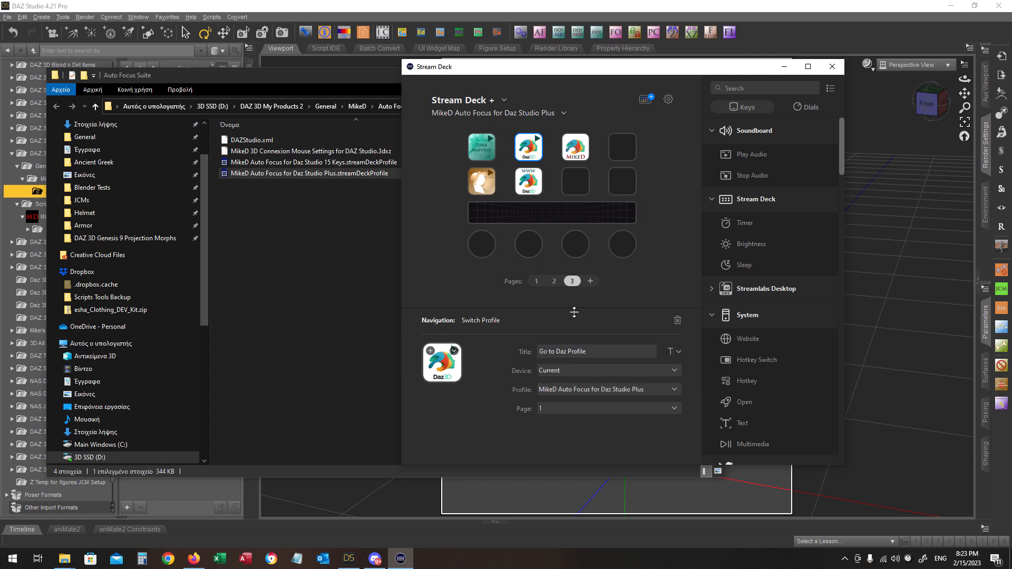
Check the target profiles assigned to the Go to Tone Mapping Profile and Go to Daz Lights Profile keys.
click(490, 152)
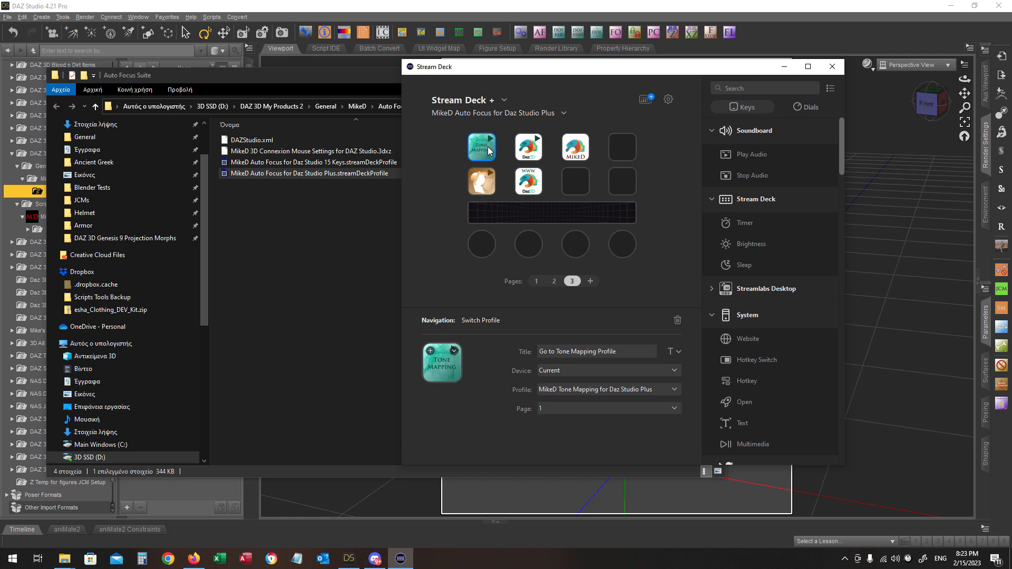
click(487, 181)
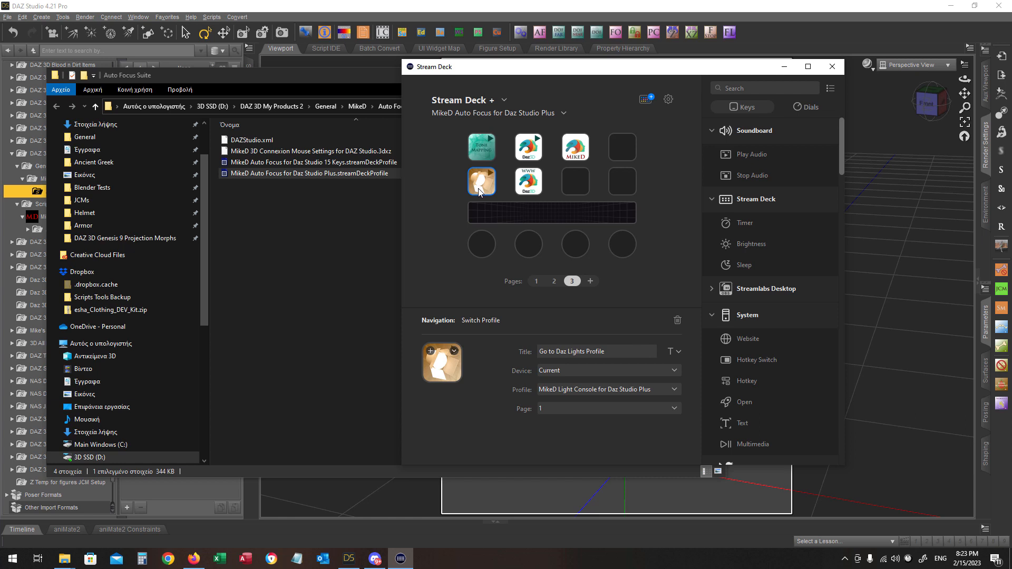
click(593, 390)
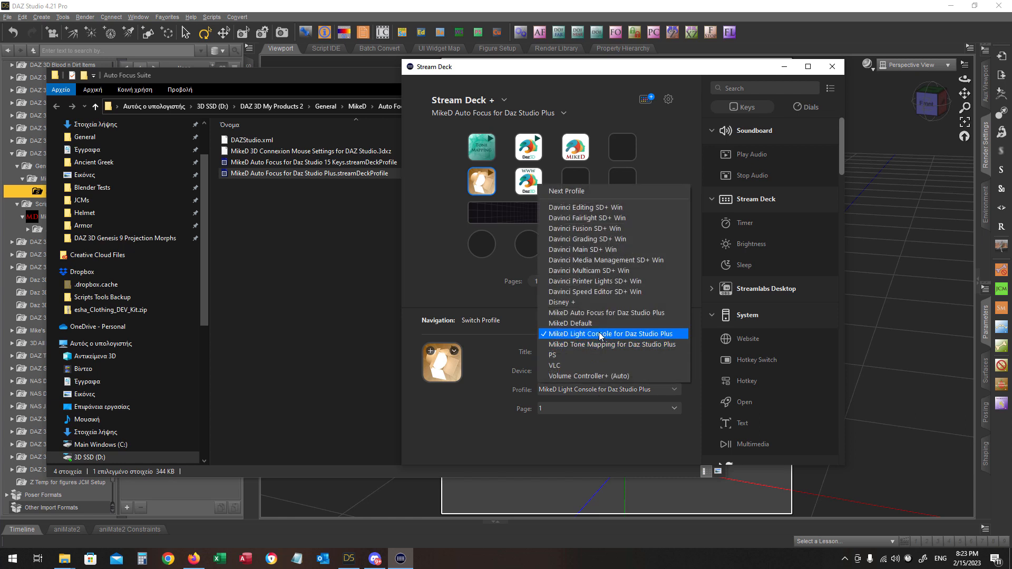
click(448, 279)
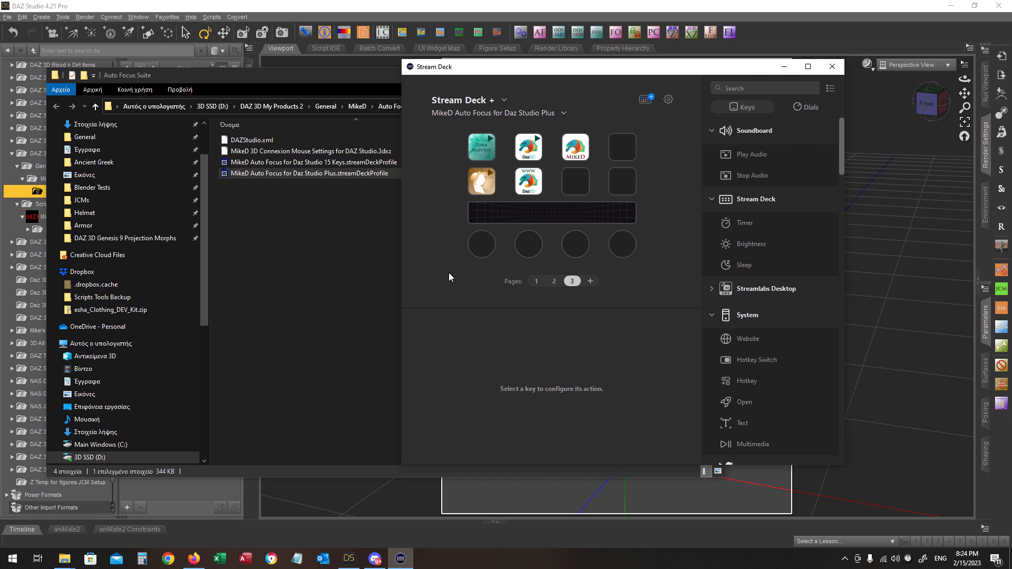
Close Stream Deck and the file folder, and return to the Auto Focus Suite scripts in the DAZ Studio content library.
click(831, 66)
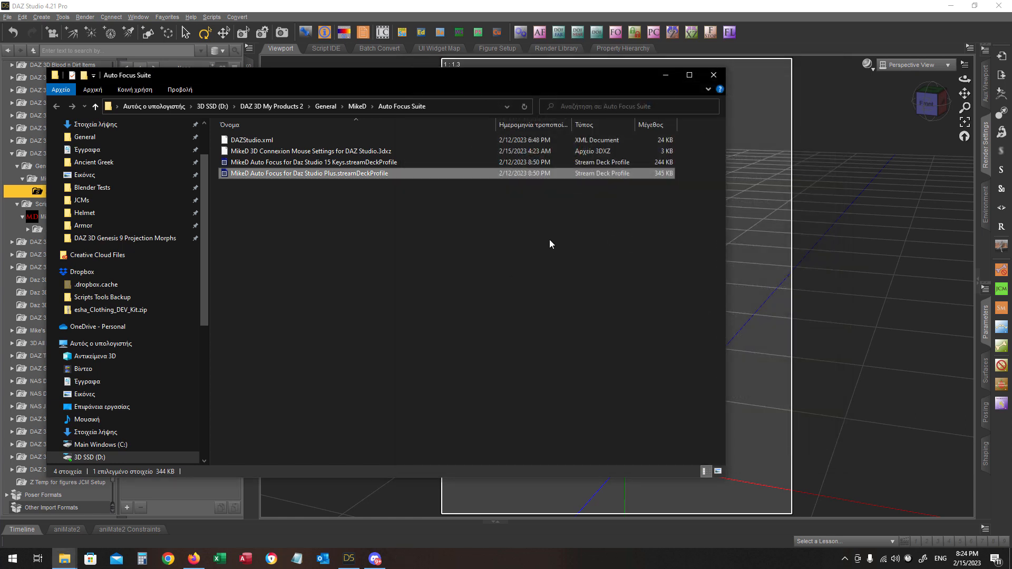
click(714, 75)
click(80, 230)
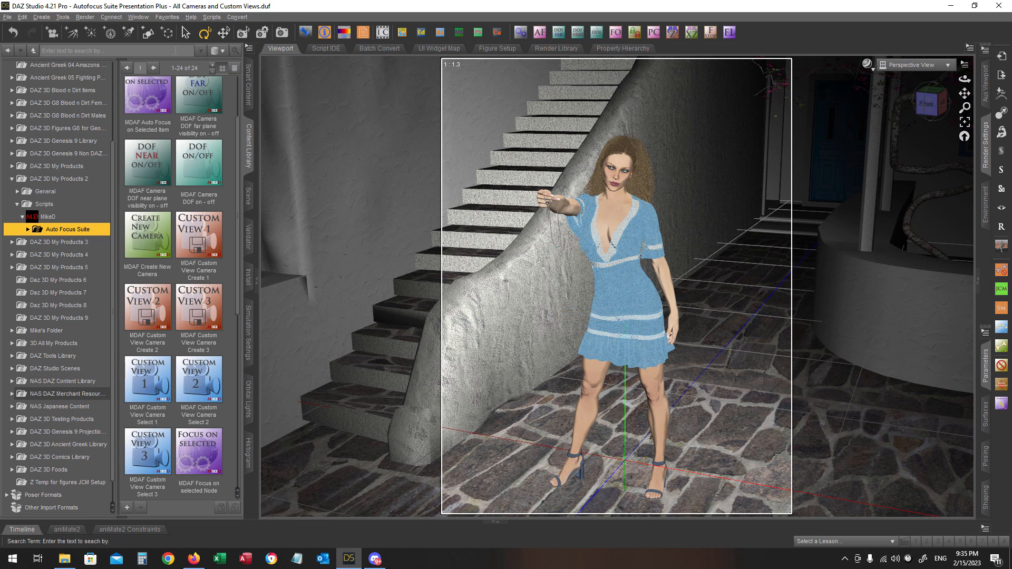
Switch the viewport layout to Side by Side.
click(139, 16)
mouse_move(154, 39)
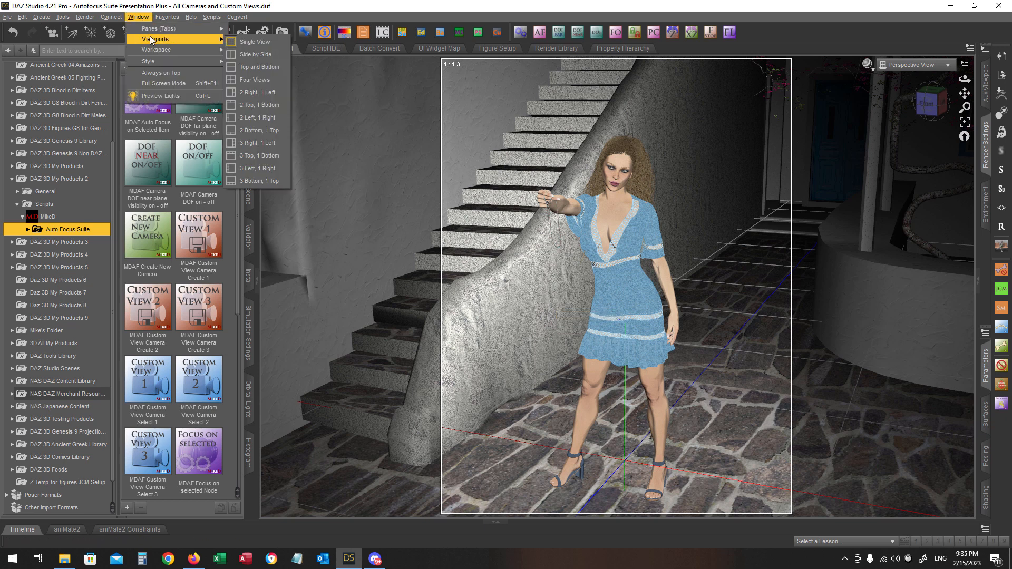
click(254, 55)
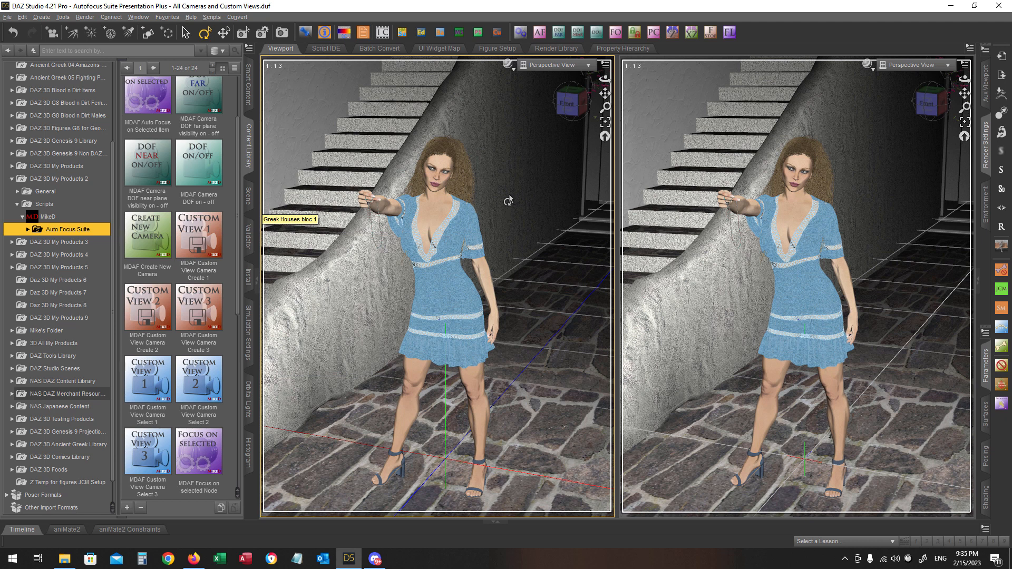
Check which views and cameras the first viewport offers, and show the scene's node list.
click(578, 67)
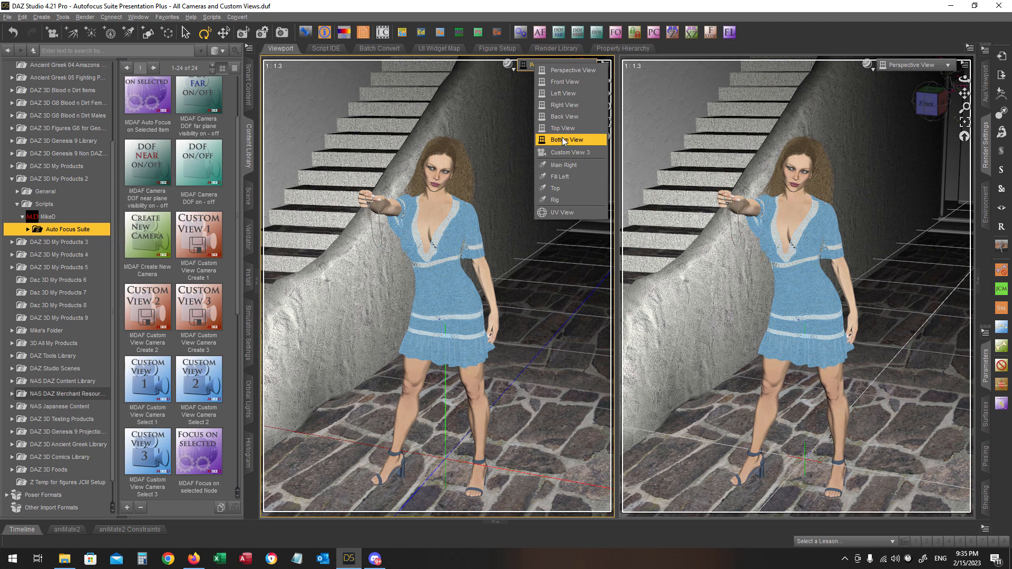
click(767, 33)
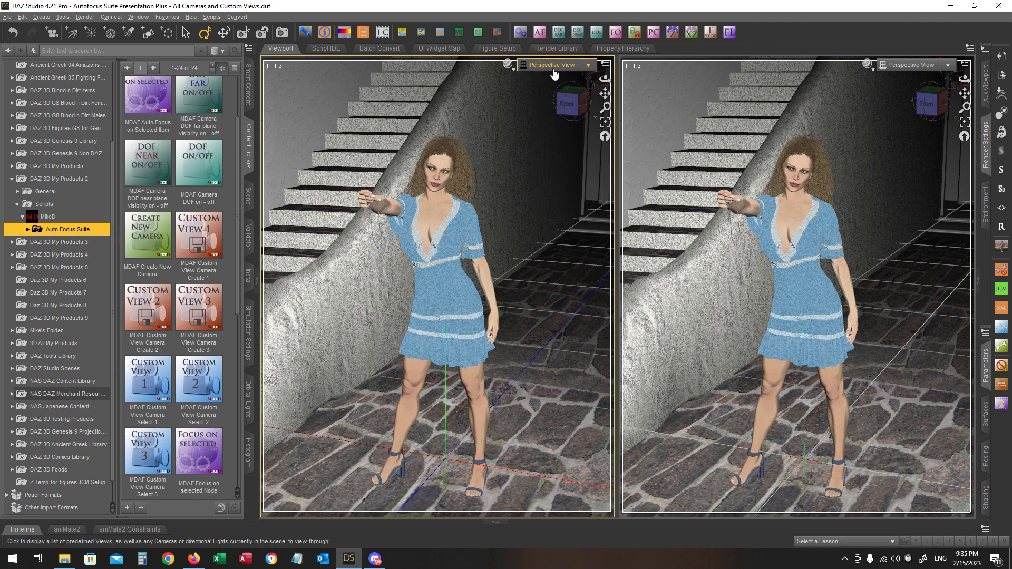
click(250, 200)
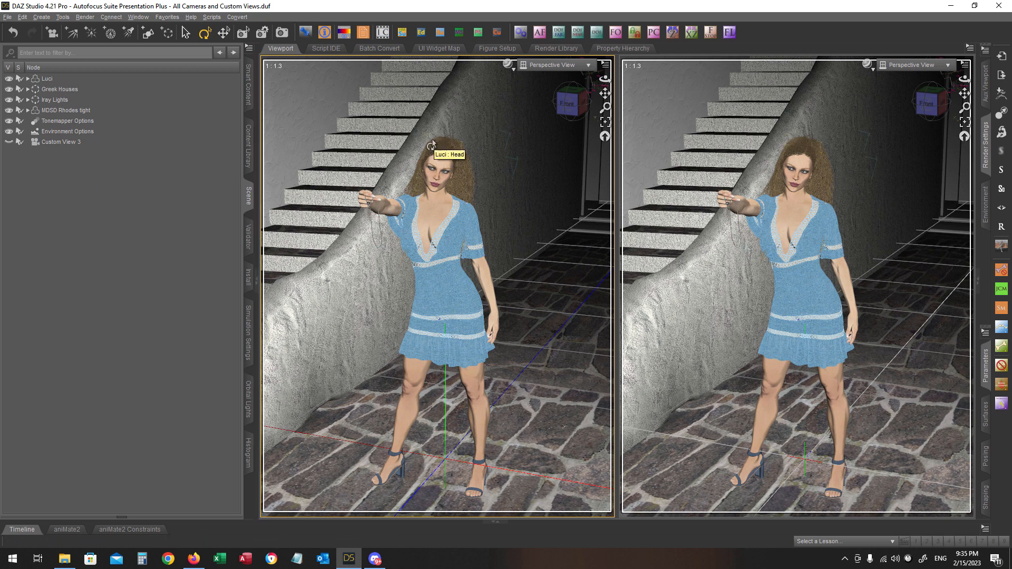
click(659, 109)
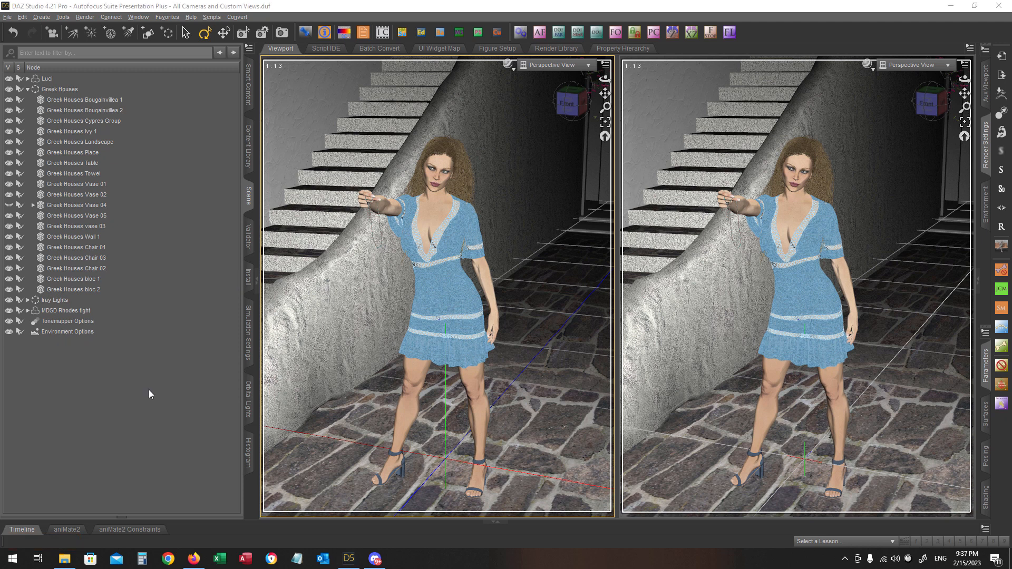
click(148, 391)
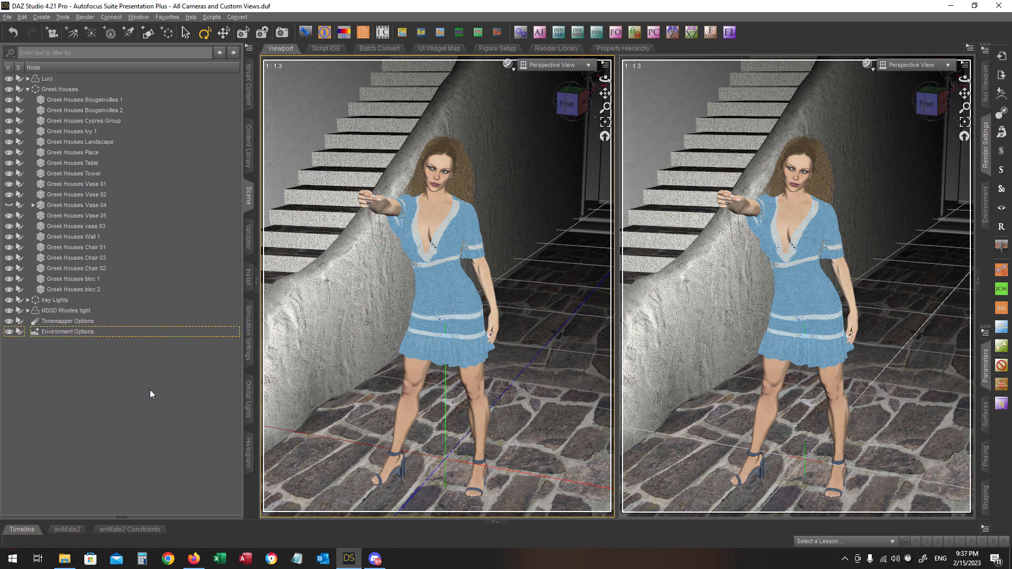
Frame the figure from the front in the perspective view and create a new camera there with a 105mm focal length.
click(577, 111)
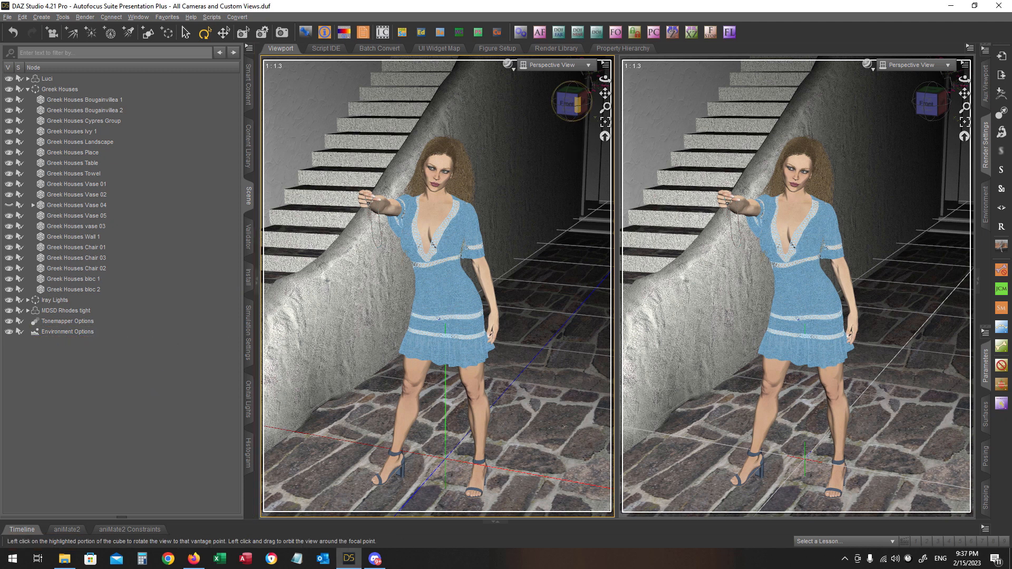
drag(605, 94, 479, 89)
click(580, 109)
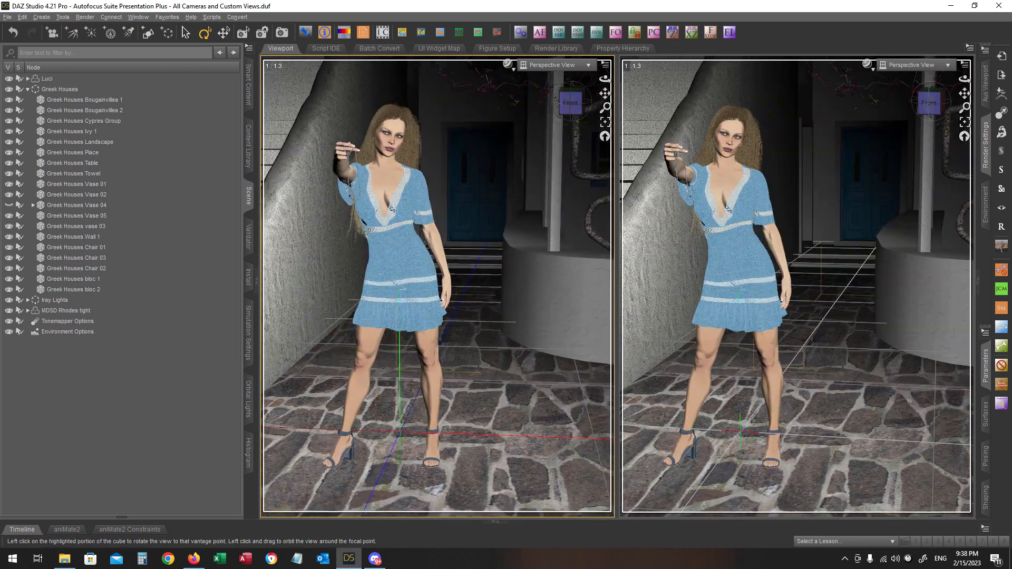
drag(605, 93, 583, 100)
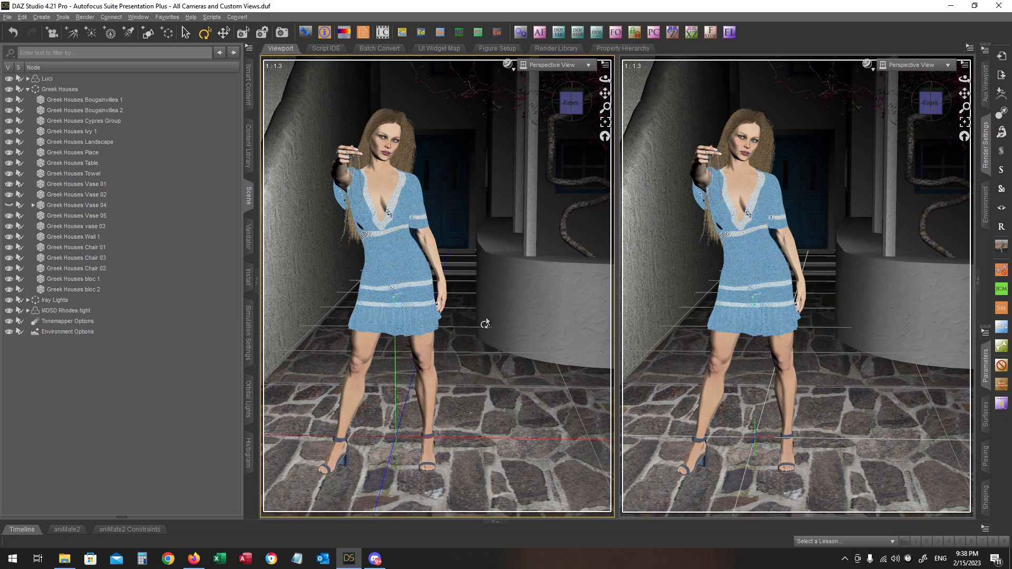
key(ctrl+alt+n)
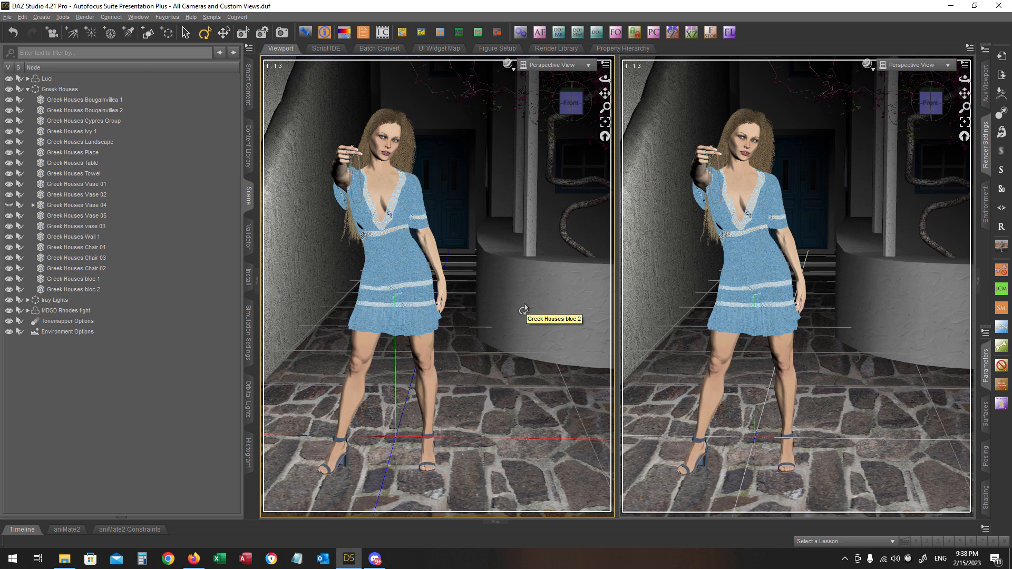
key(ctrl+shift+f)
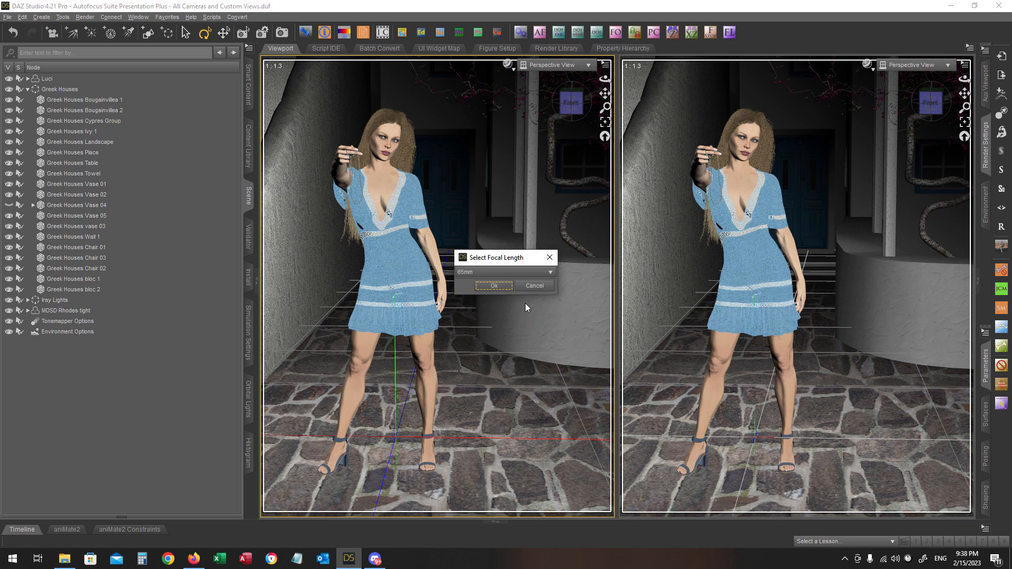
click(498, 272)
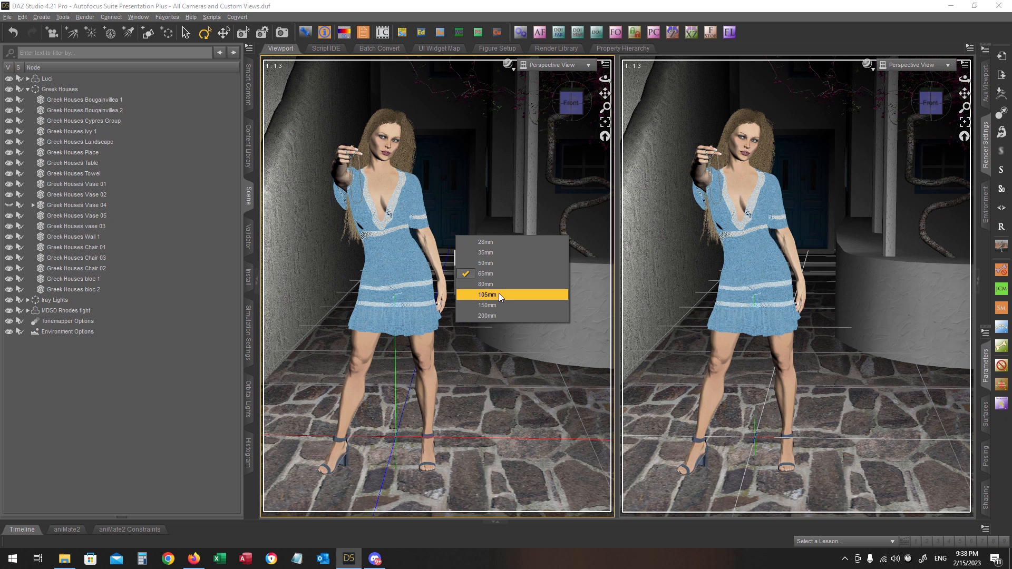
click(499, 295)
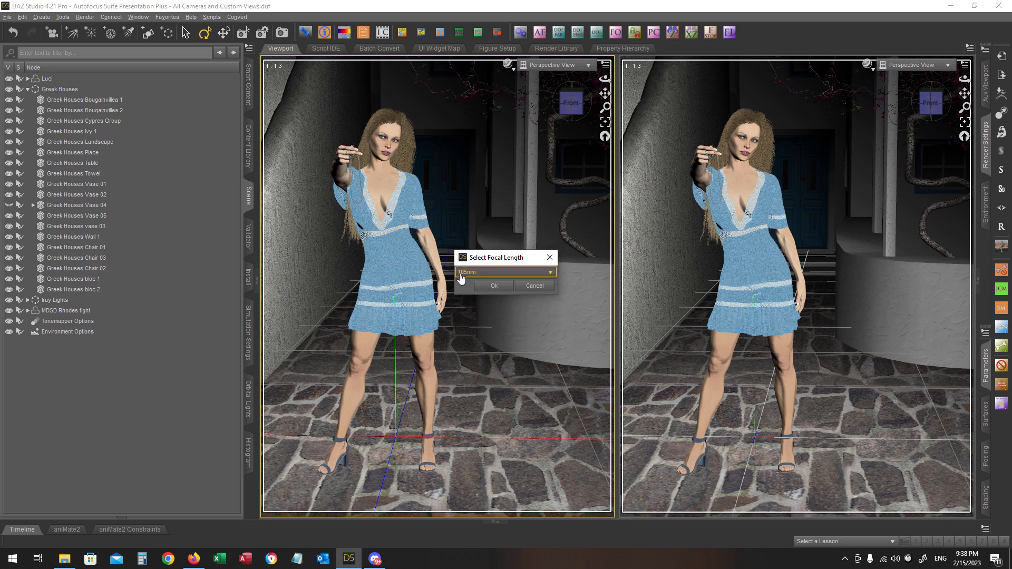
click(490, 287)
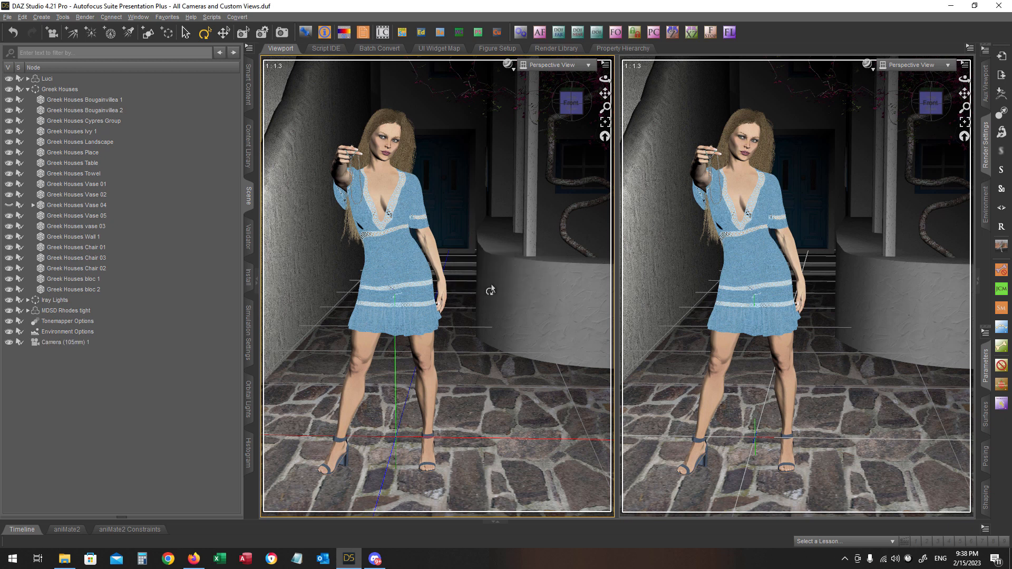
click(72, 343)
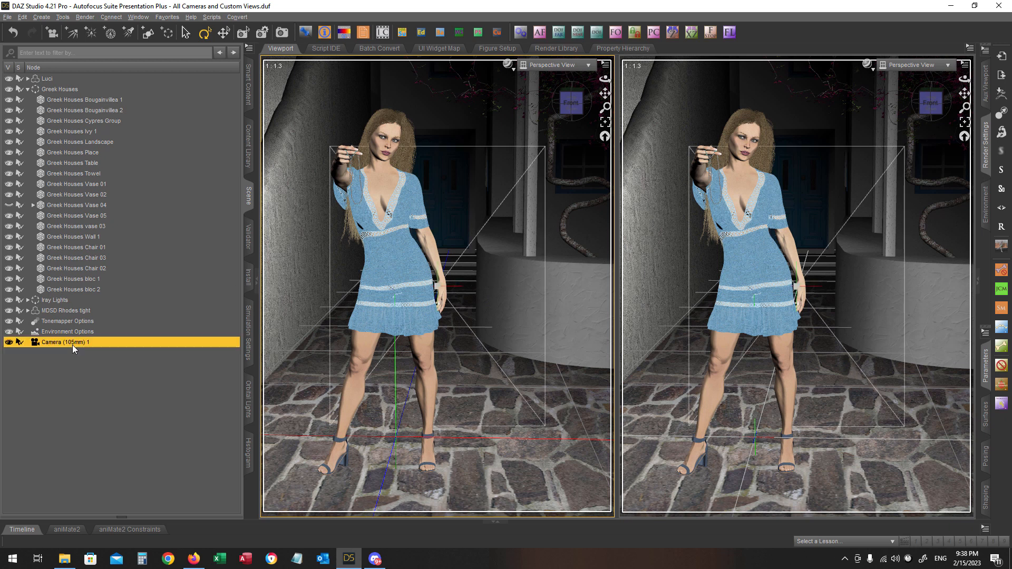
click(99, 379)
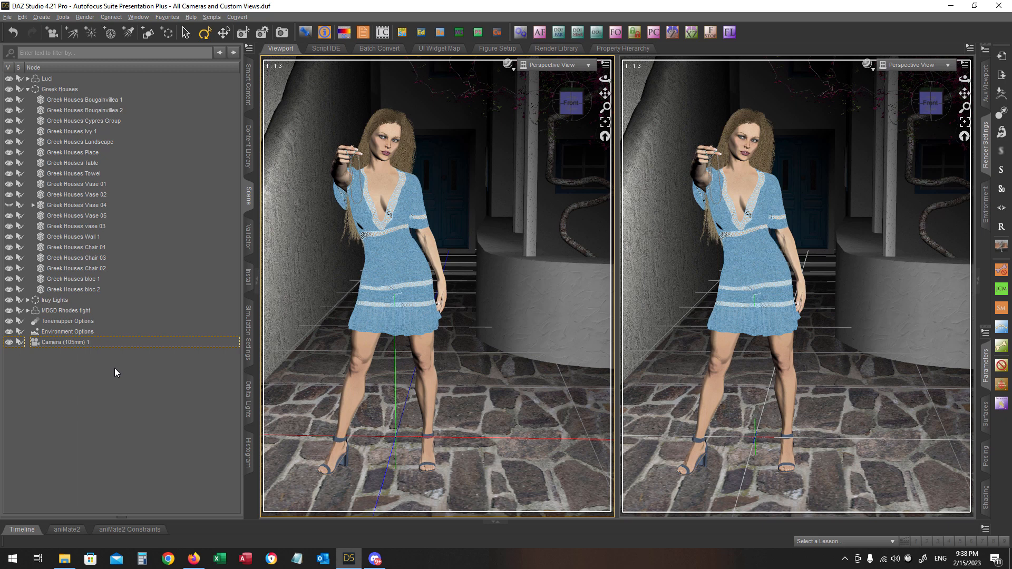
Frame the figure at an angle with the staircase behind her and create a new camera there with an 80mm focal length.
drag(571, 102, 548, 103)
right_drag(605, 79, 636, 75)
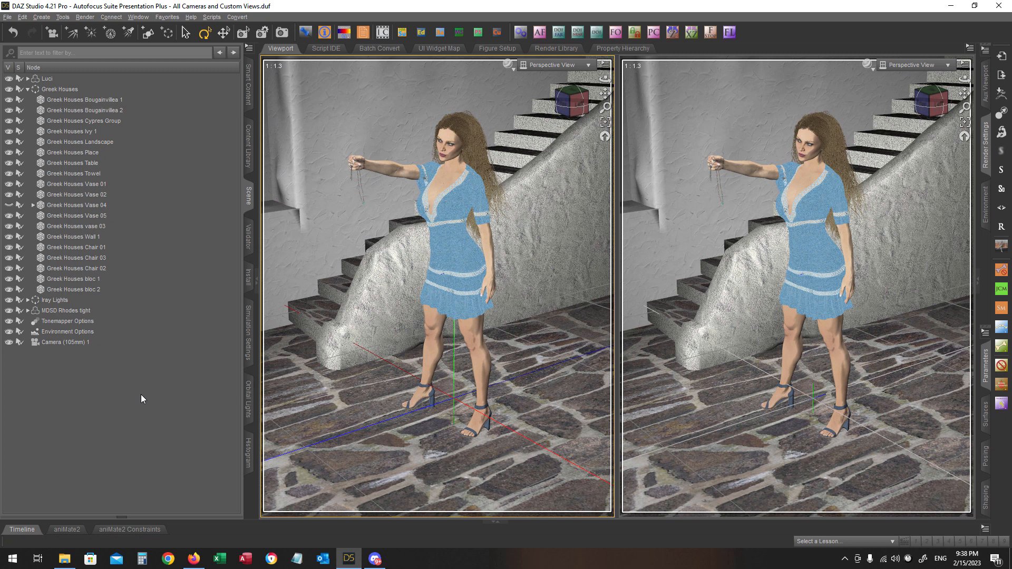
key(ctrl+shift+c)
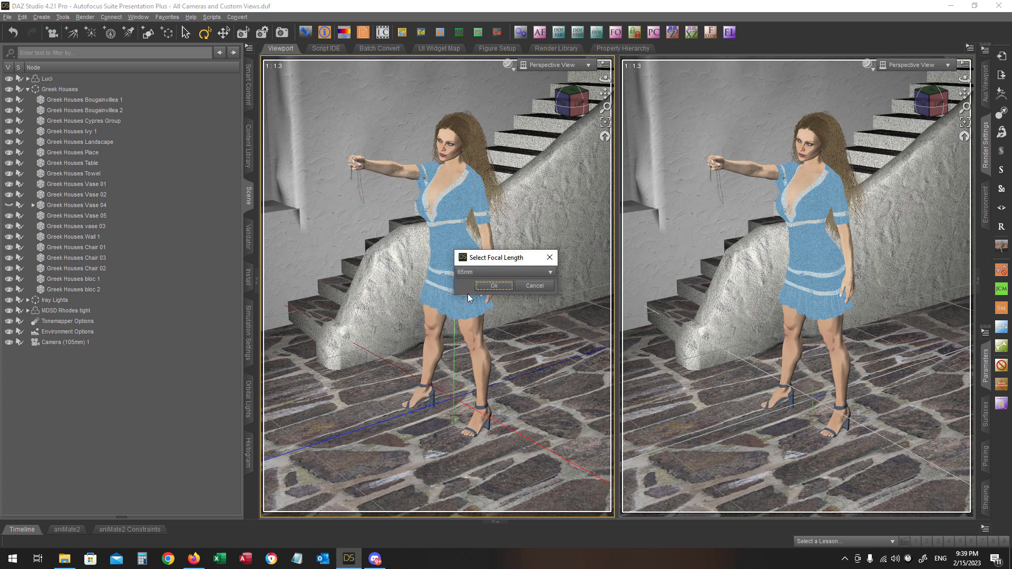
click(501, 270)
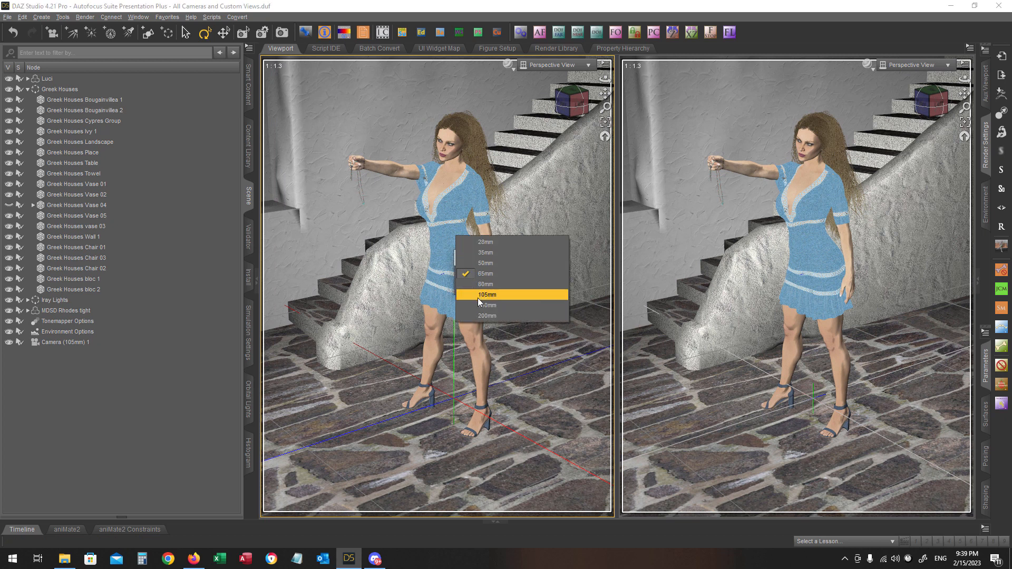
click(497, 285)
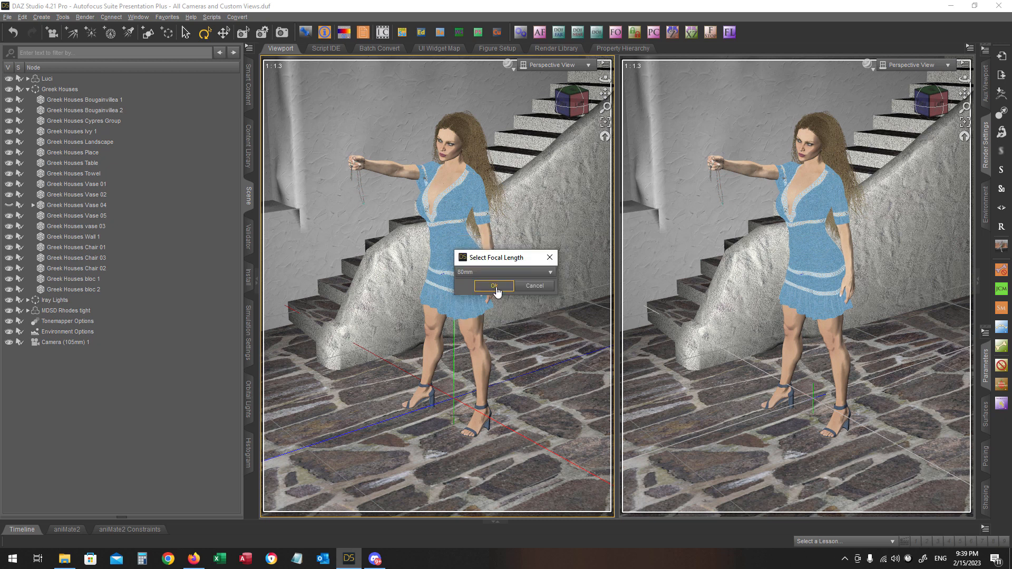
click(495, 286)
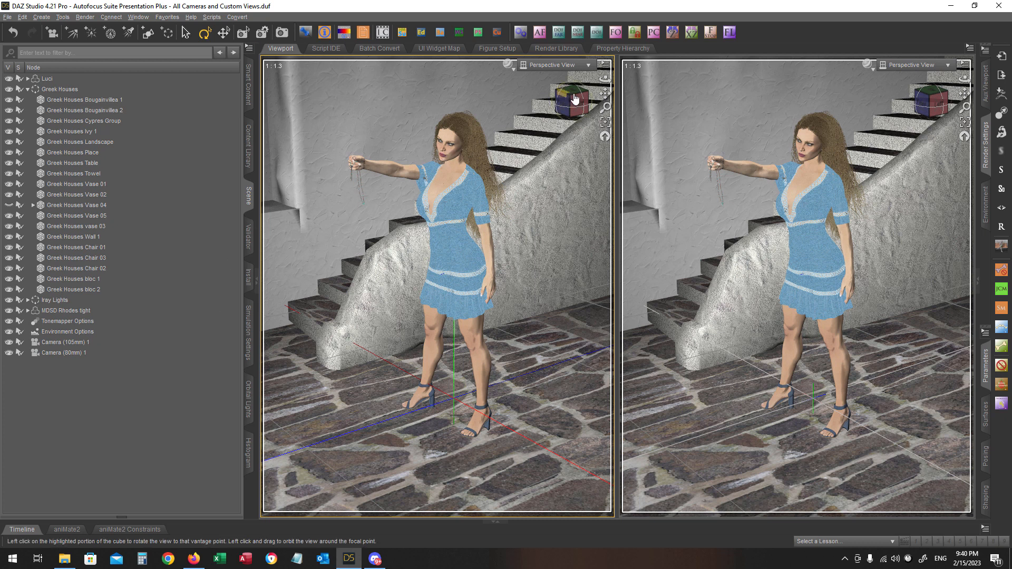
Frame the full figure in side profile and store this viewpoint as Custom View 1.
drag(574, 103, 550, 99)
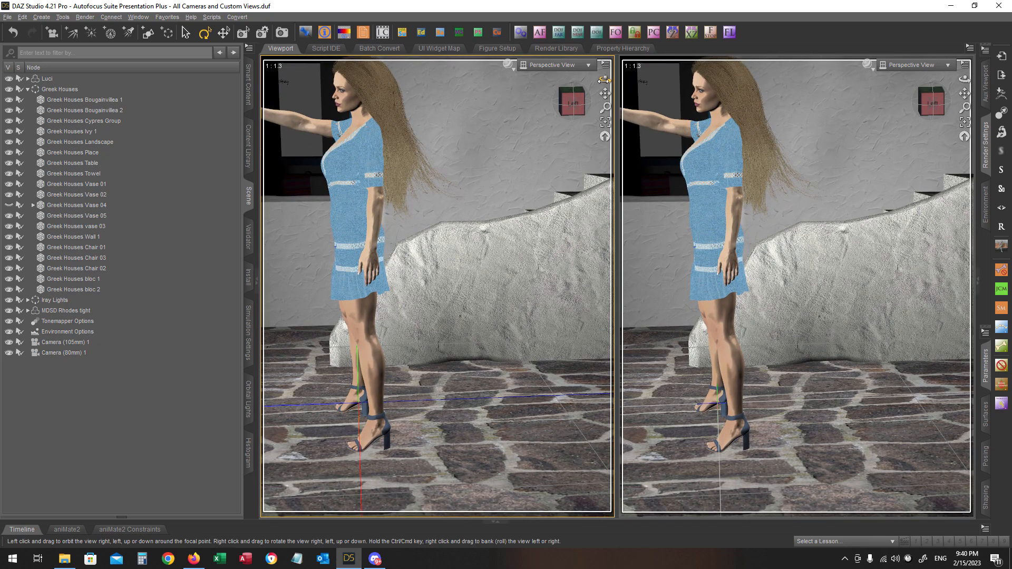
right_drag(605, 80, 620, 91)
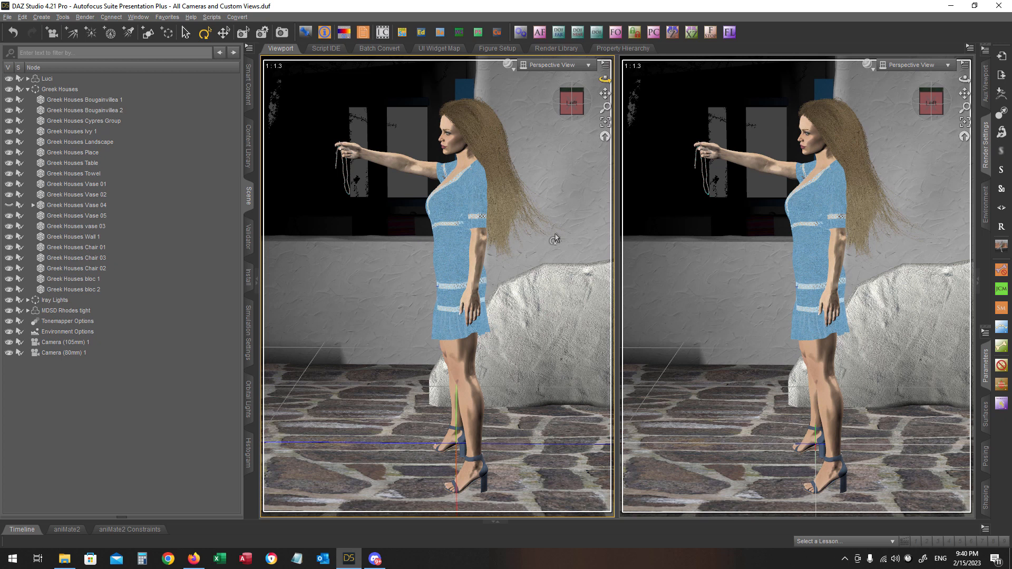
scroll(549, 240, down, 1)
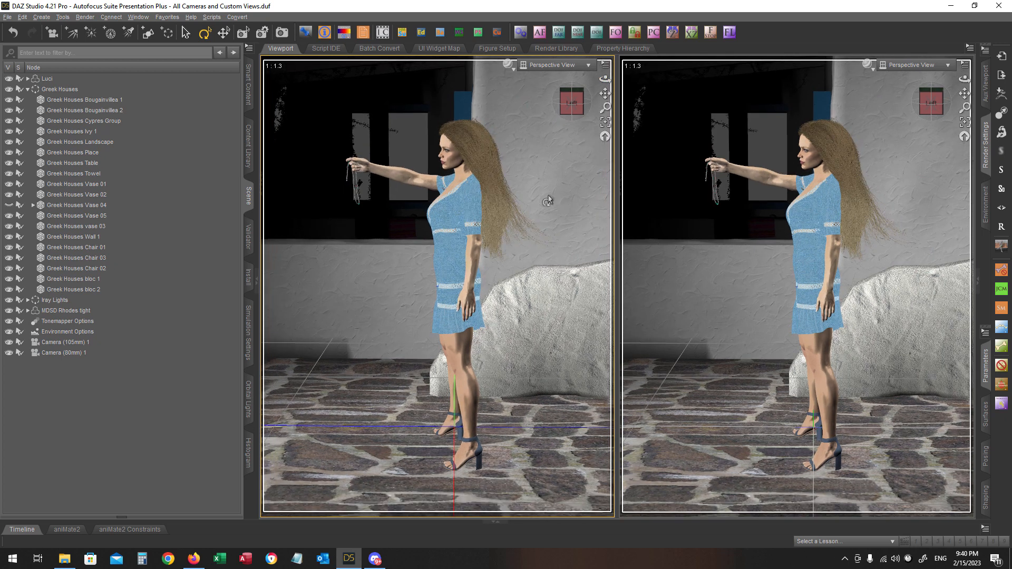
drag(606, 79, 605, 81)
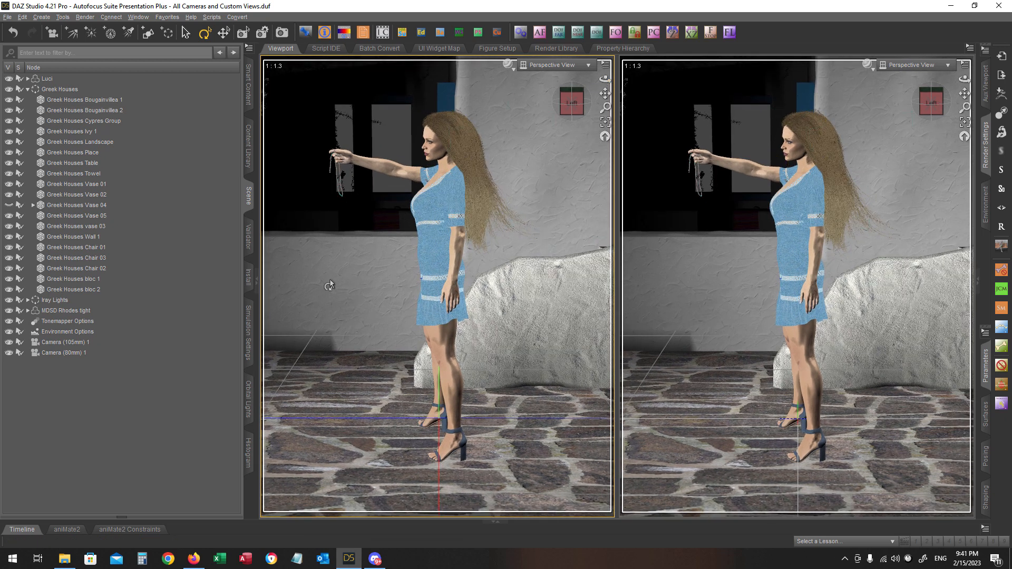
key(ctrl+alt+s)
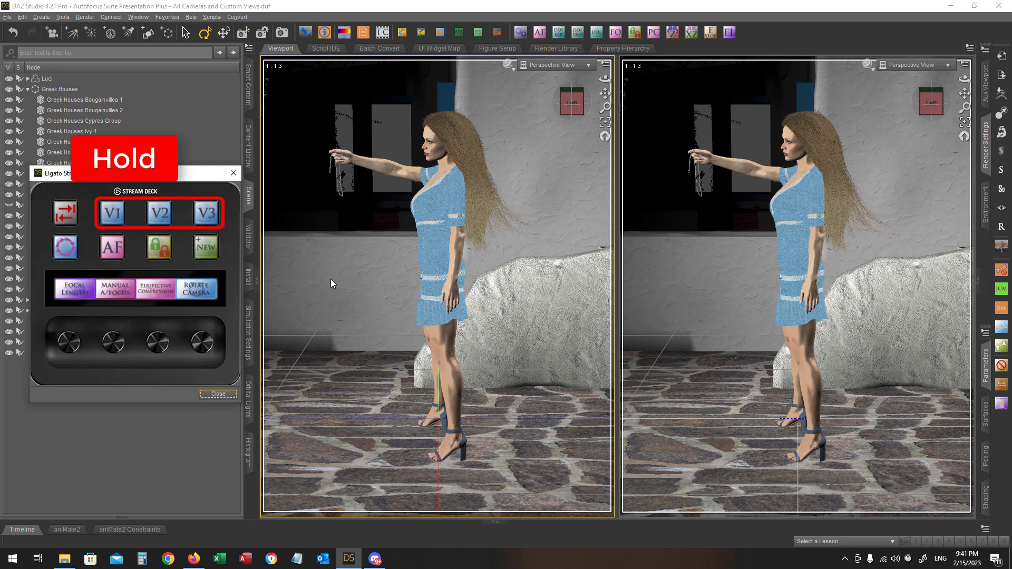
click(119, 214)
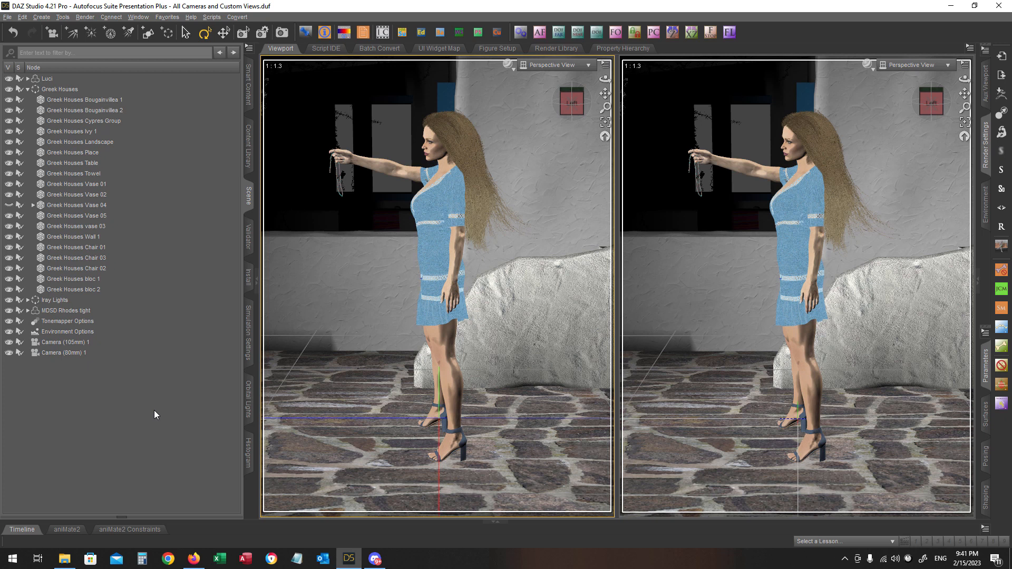
key(ctrl+shift+1)
Frame the figure from a raised angle with the curved wall behind her and store it as Custom View 2.
drag(565, 107, 538, 95)
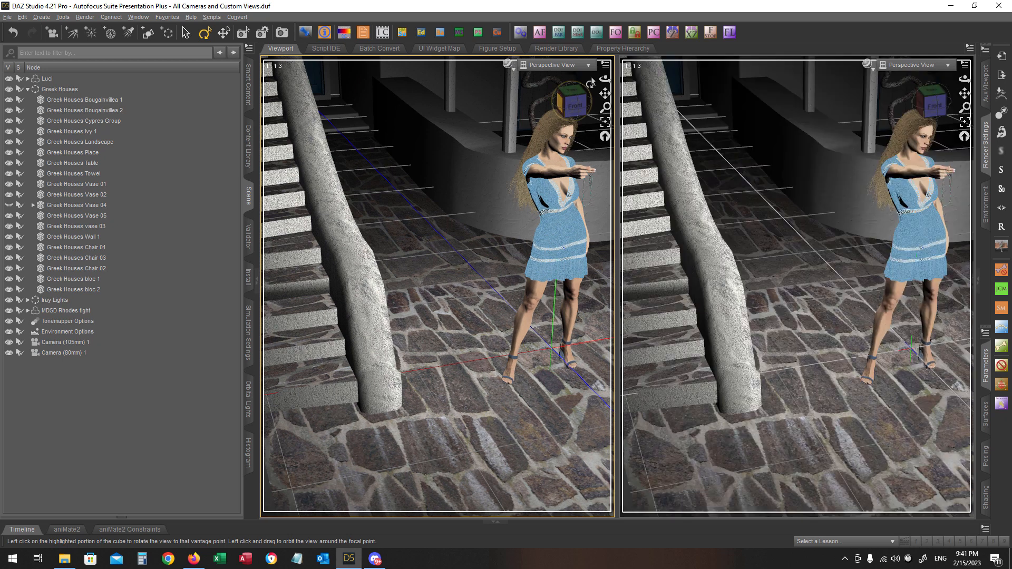
drag(603, 77, 561, 82)
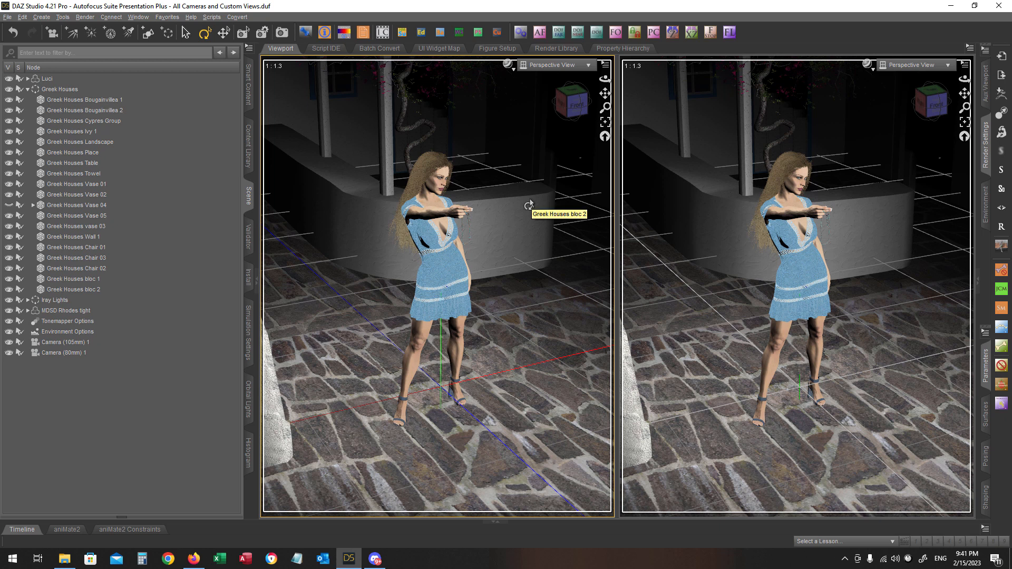
key(F2)
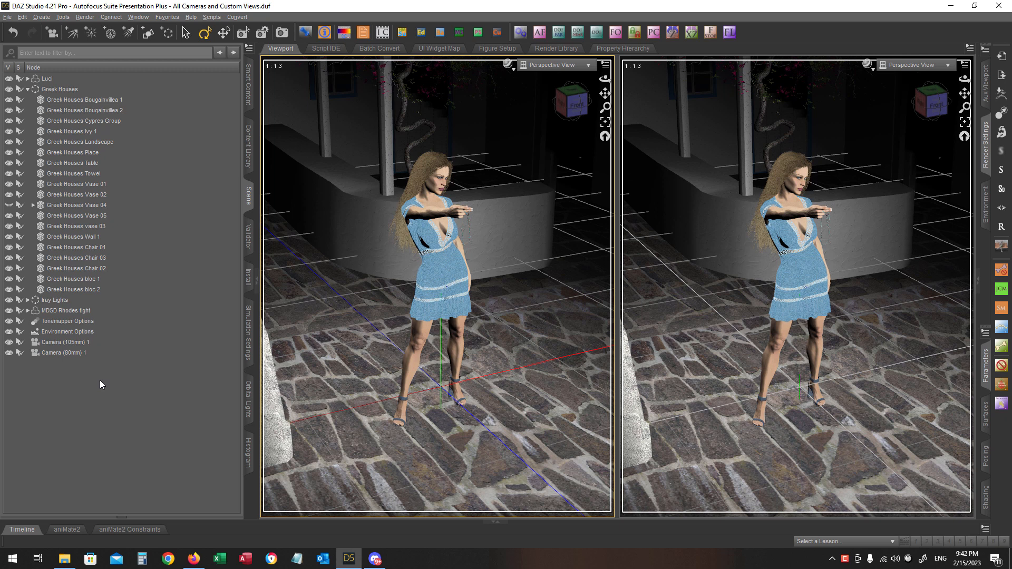
Check the scene list's Show Hidden Nodes option and the cameras and custom views offered by the first viewport.
click(249, 48)
mouse_move(261, 57)
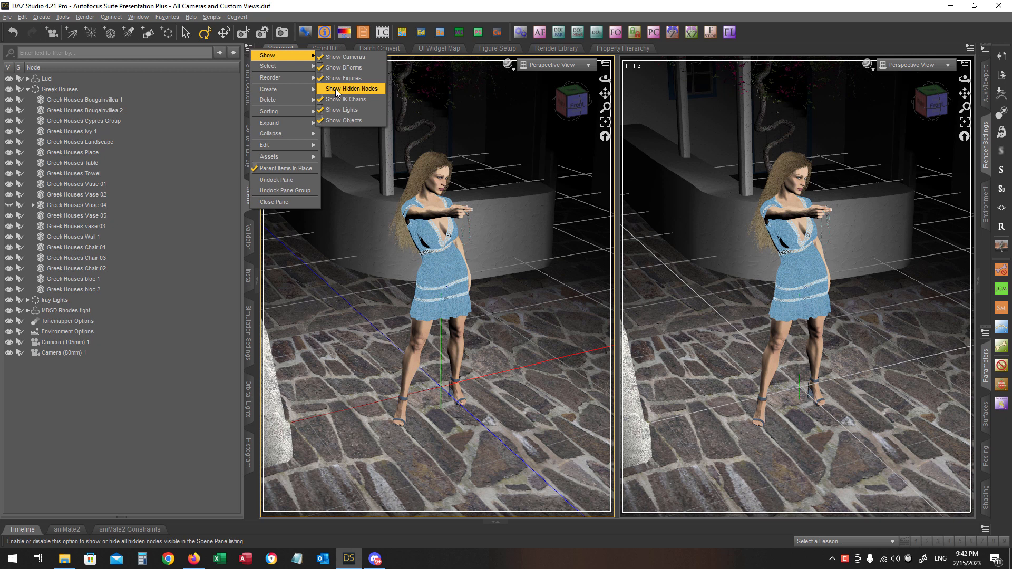
click(81, 416)
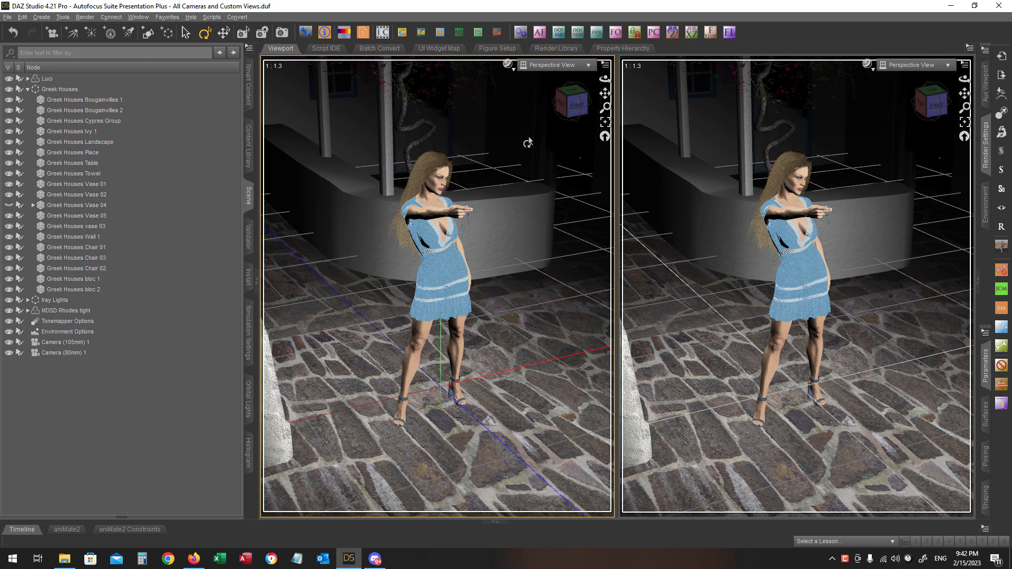
click(568, 66)
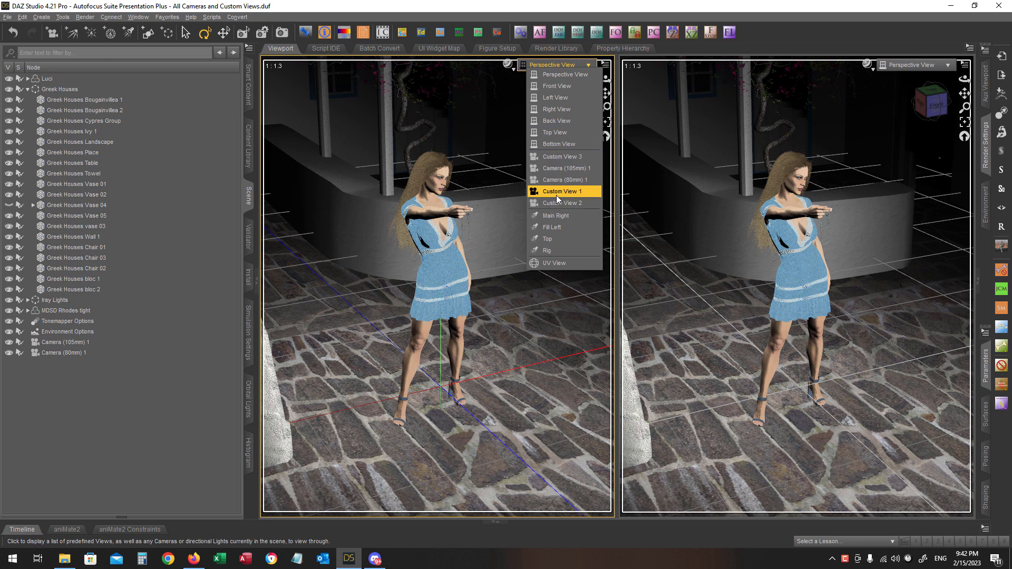
click(156, 390)
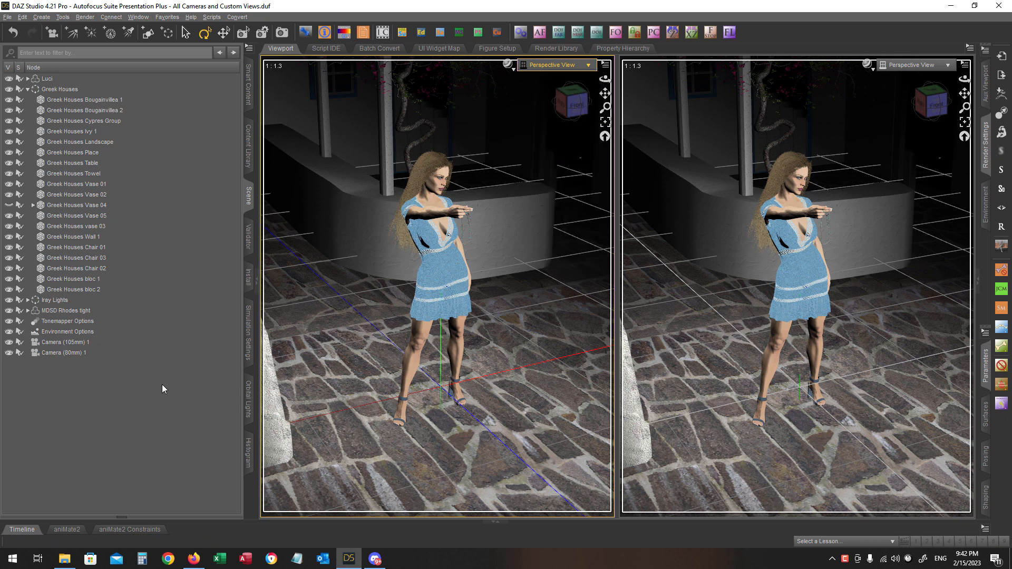
Preview Custom View 1 and Custom View 2 in the first viewport, ending back on Perspective View.
key(F12)
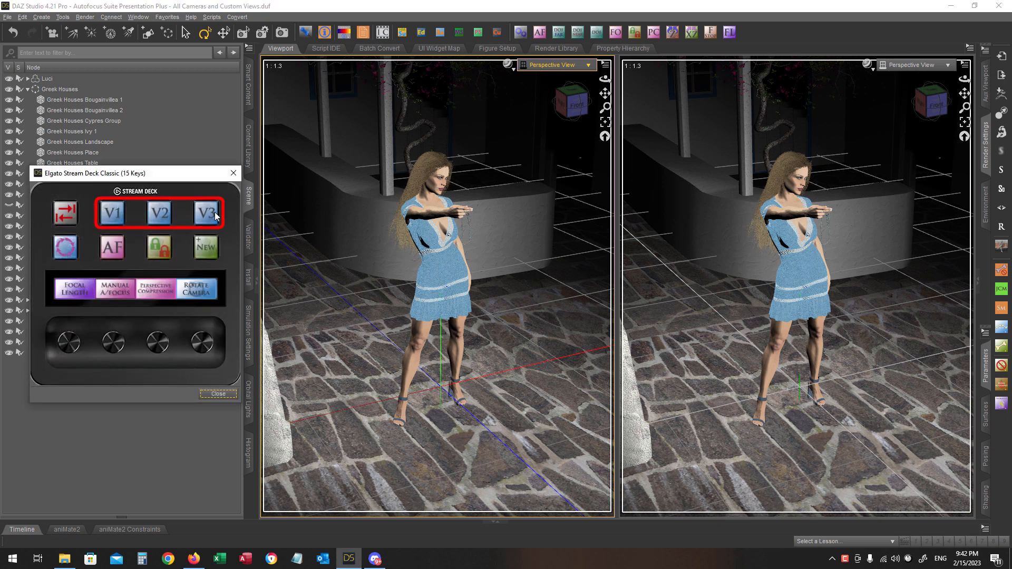
key(Escape)
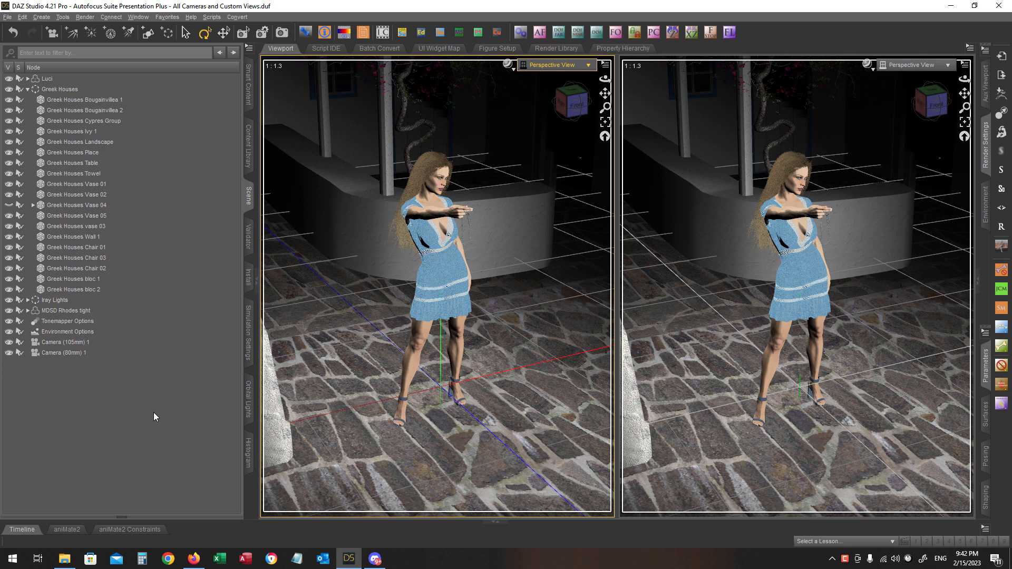
key(ctrl+1)
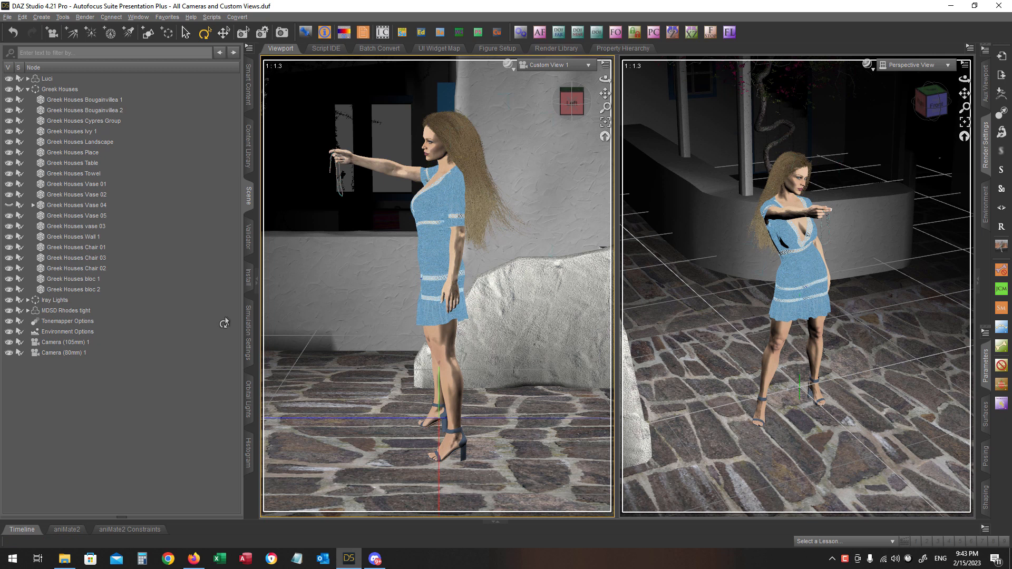
key(ctrl+2)
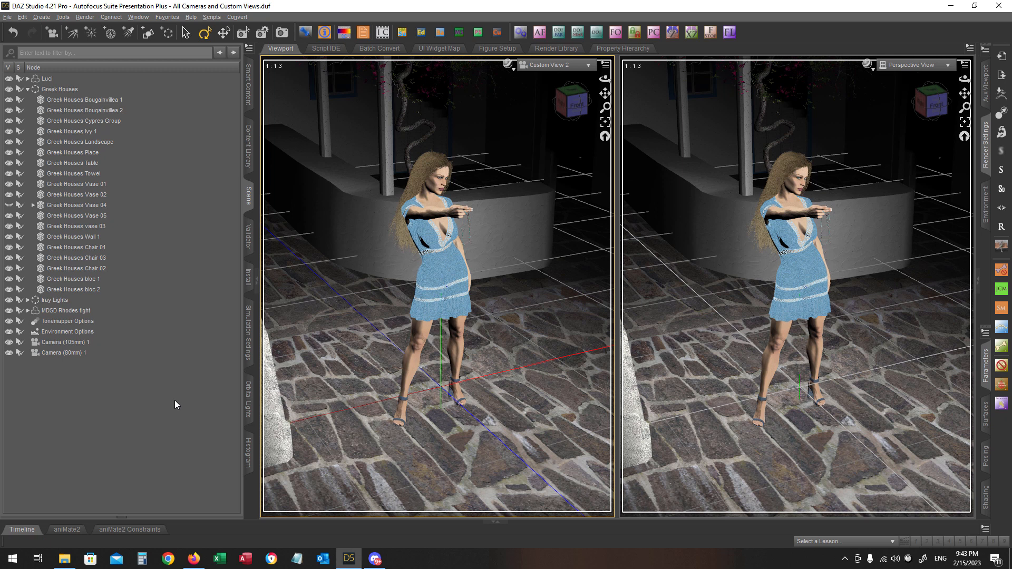
key(ctrl+1)
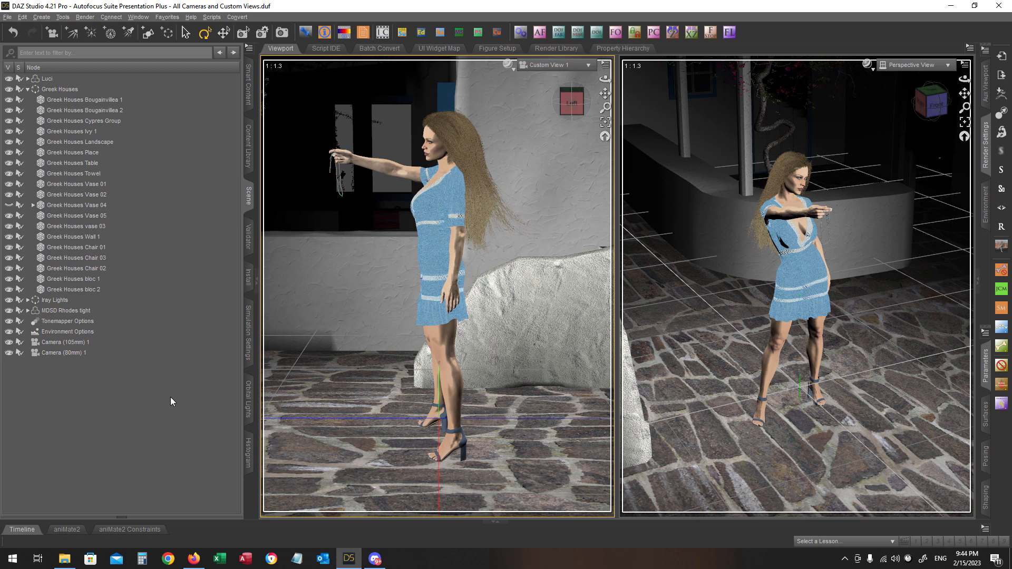
key(ctrl+p)
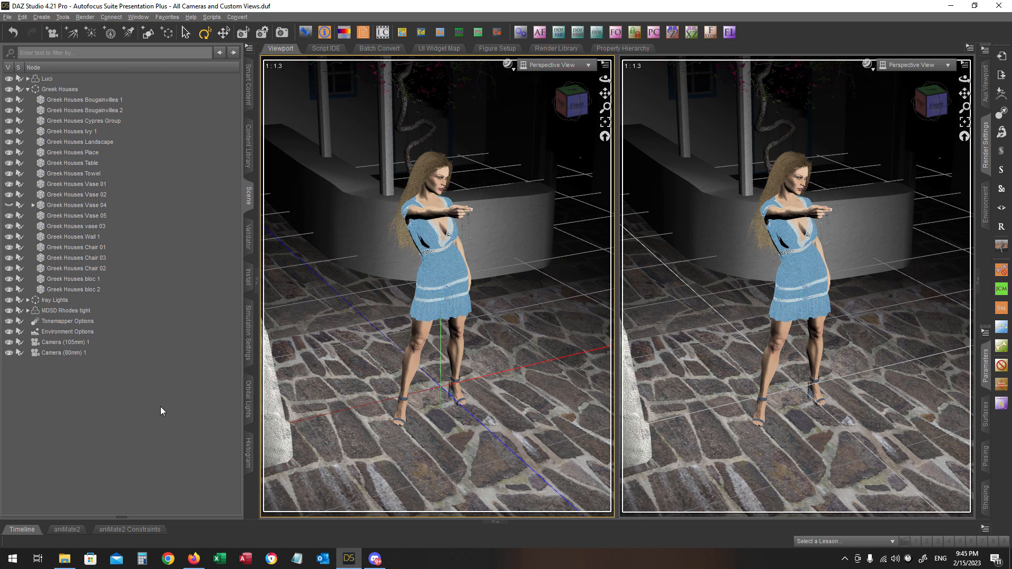
Cycle the first viewport through the 105mm and 80mm cameras and back to Perspective View.
key(ctrl+shift+s)
key(Page_Down)
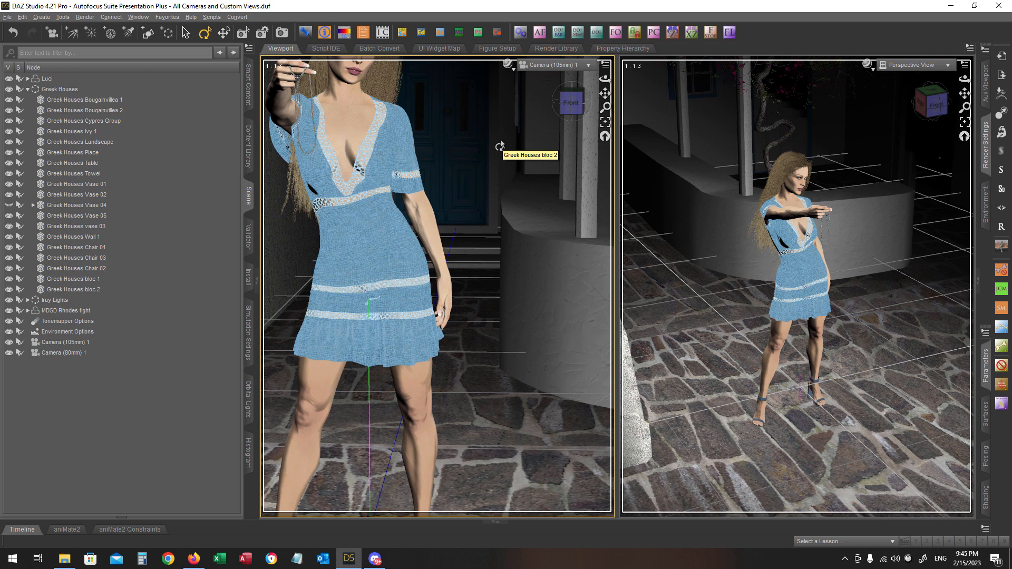
key(Page_Down)
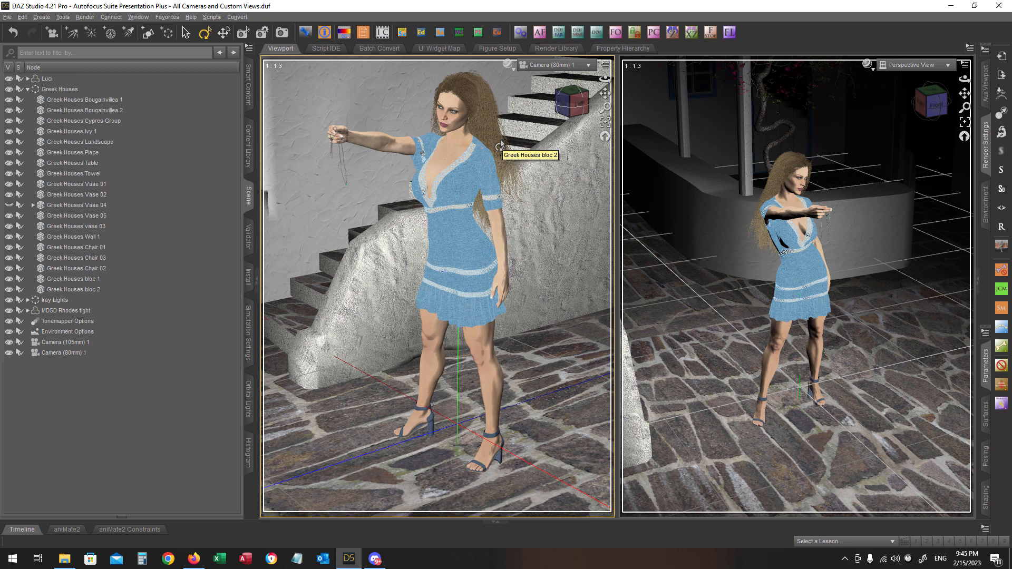
key(Page_Down)
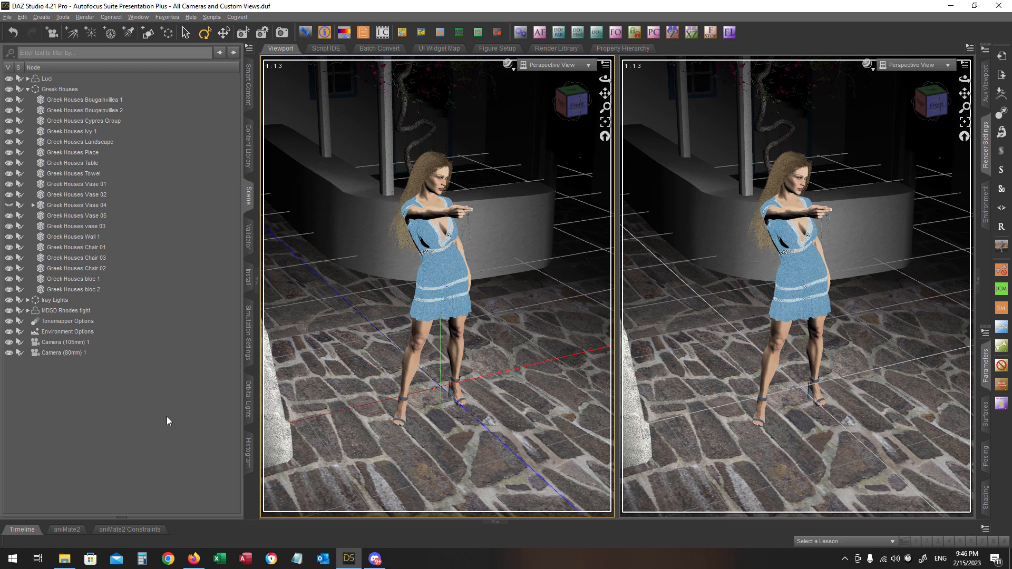
Collapse the scene list pane to widen both viewports, and toggle Full Screen Mode on and off.
key(F1)
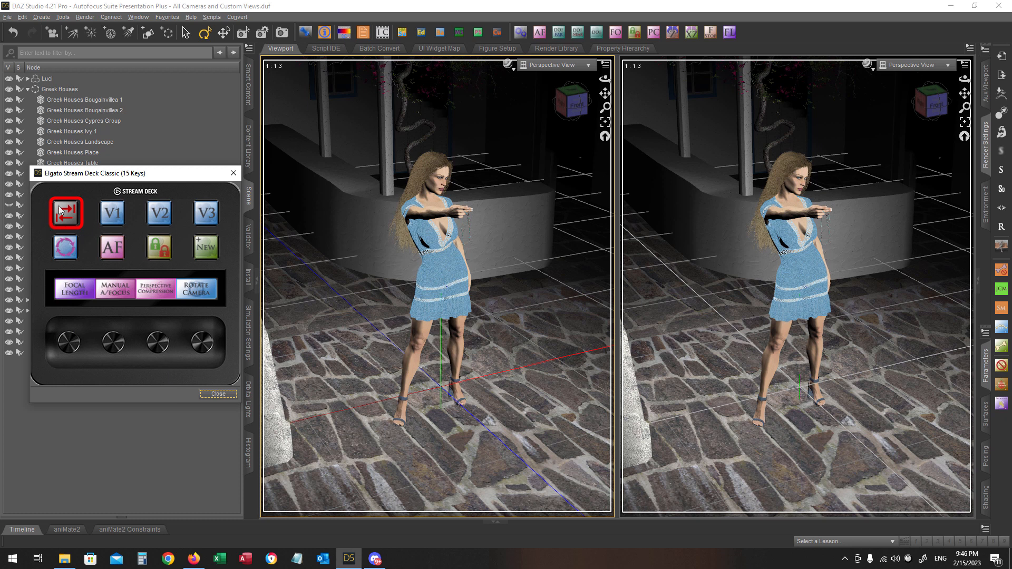
click(218, 394)
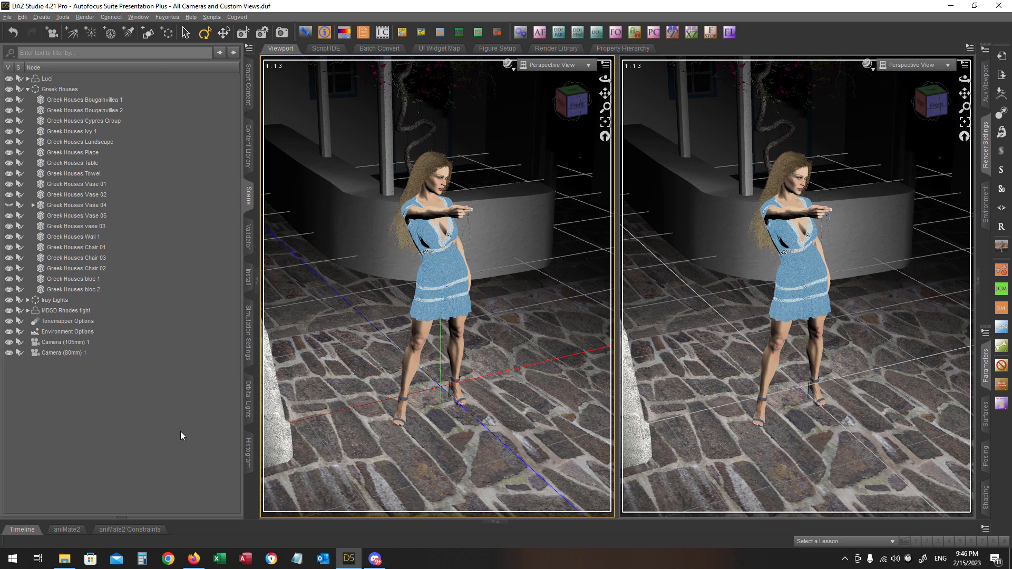
key(F7)
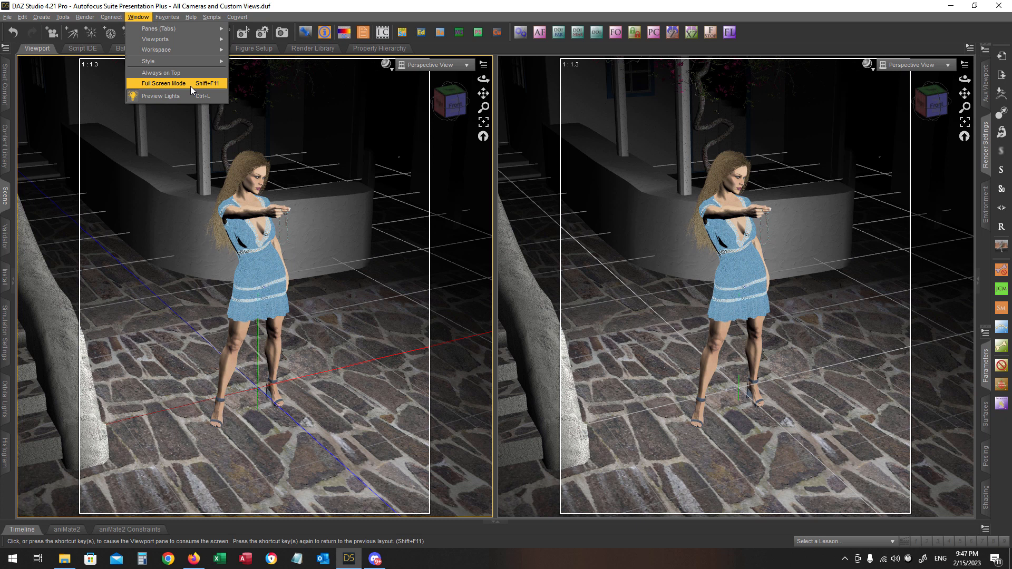
click(801, 39)
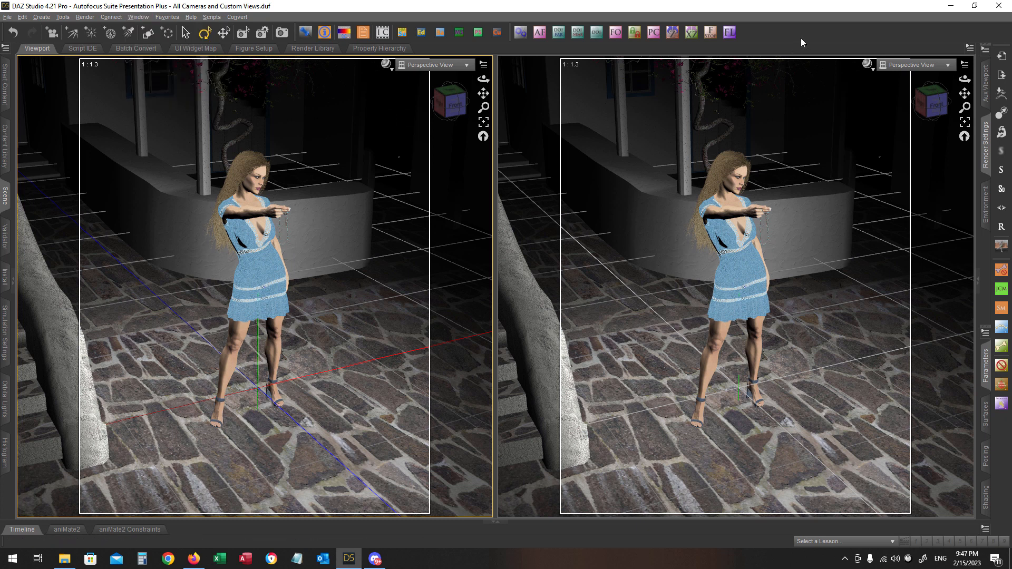
key(F11)
key(F11)
Show Camera (105mm) 1 in the first viewport and adjust its focal length stepwise to about 70 mm.
key(Page_Down)
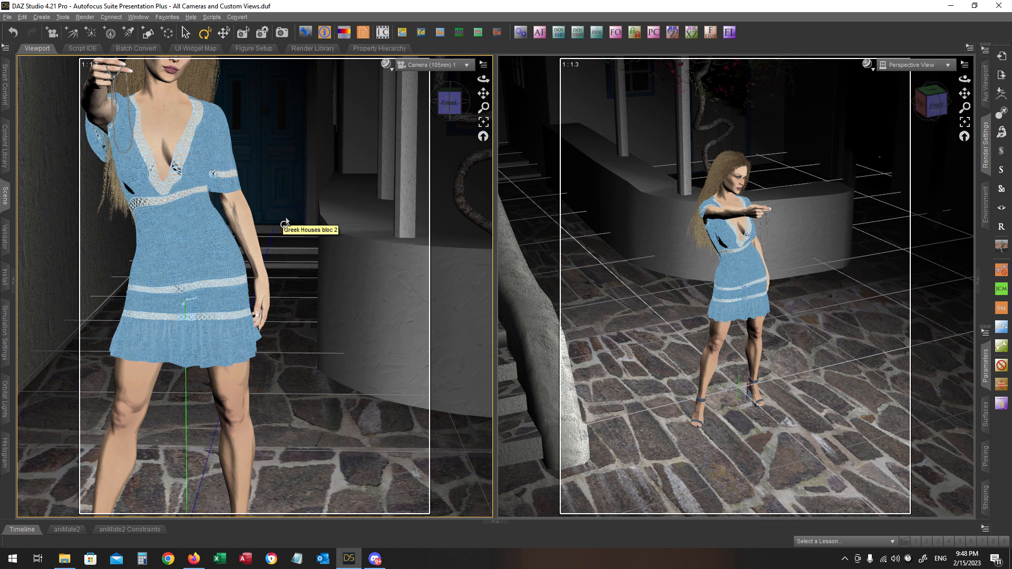
key(ctrl+alt+s)
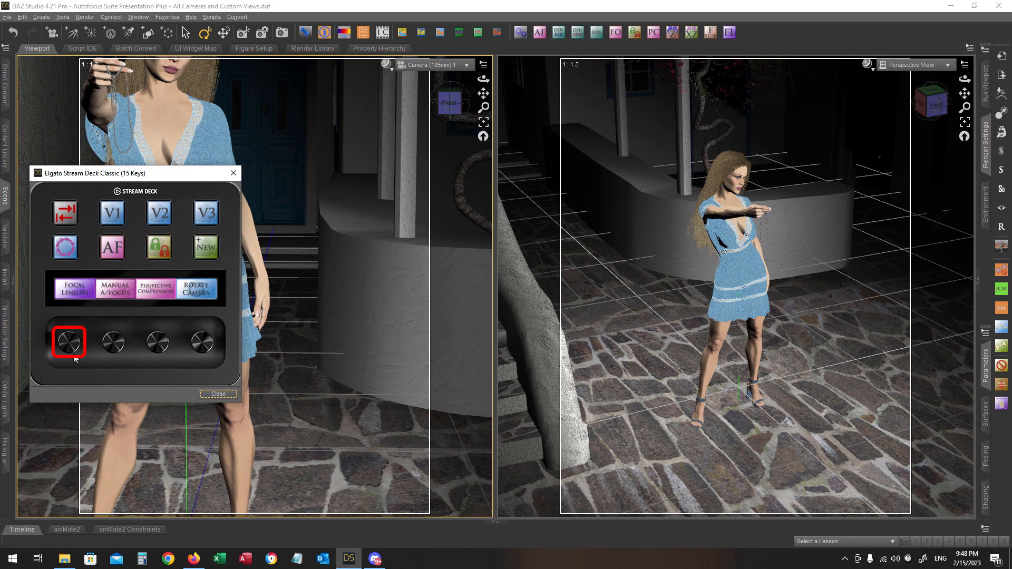
key(Escape)
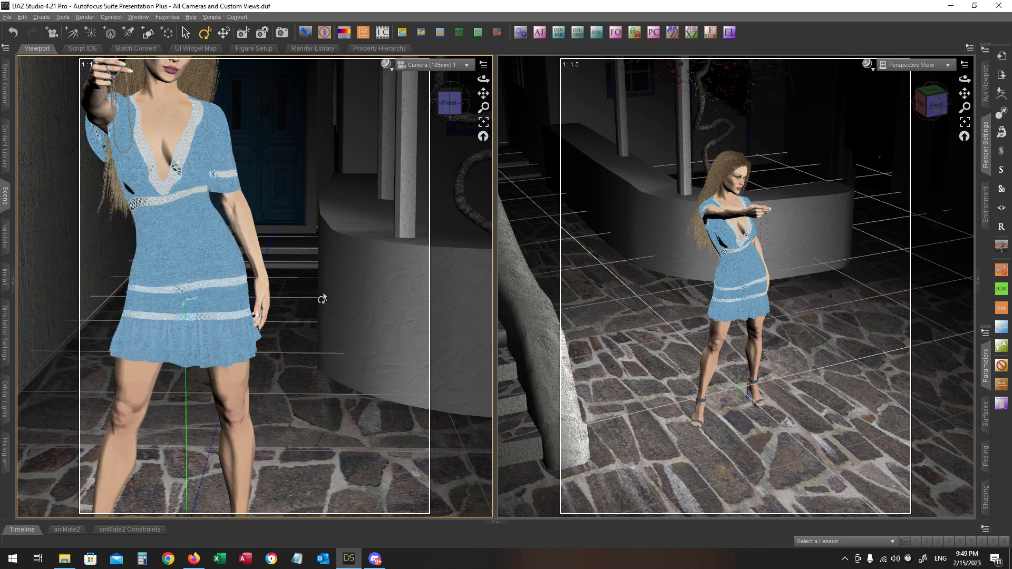
key(ctrl+alt+f)
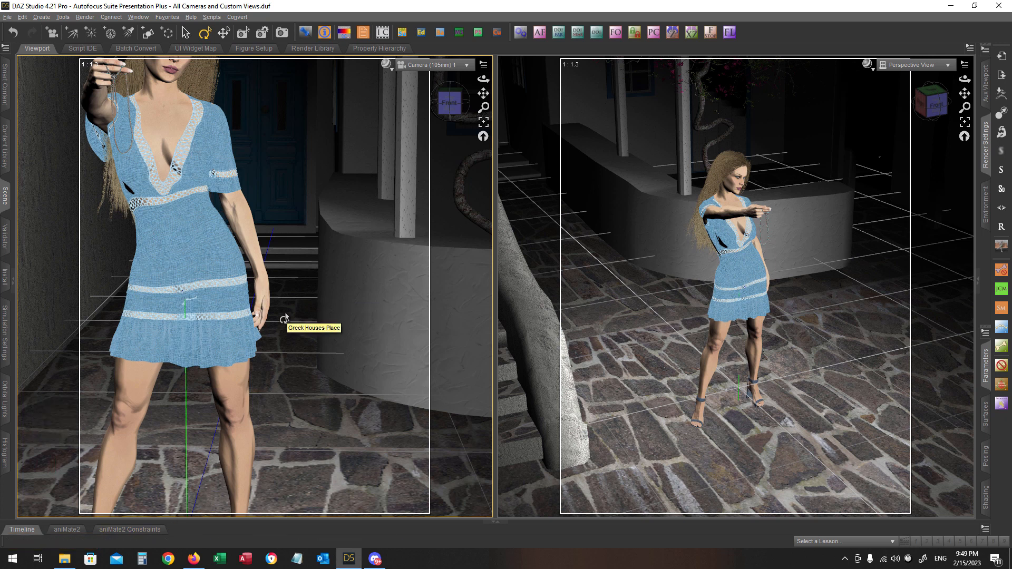
key(ctrl+alt+Up)
key(ctrl+alt+Up)
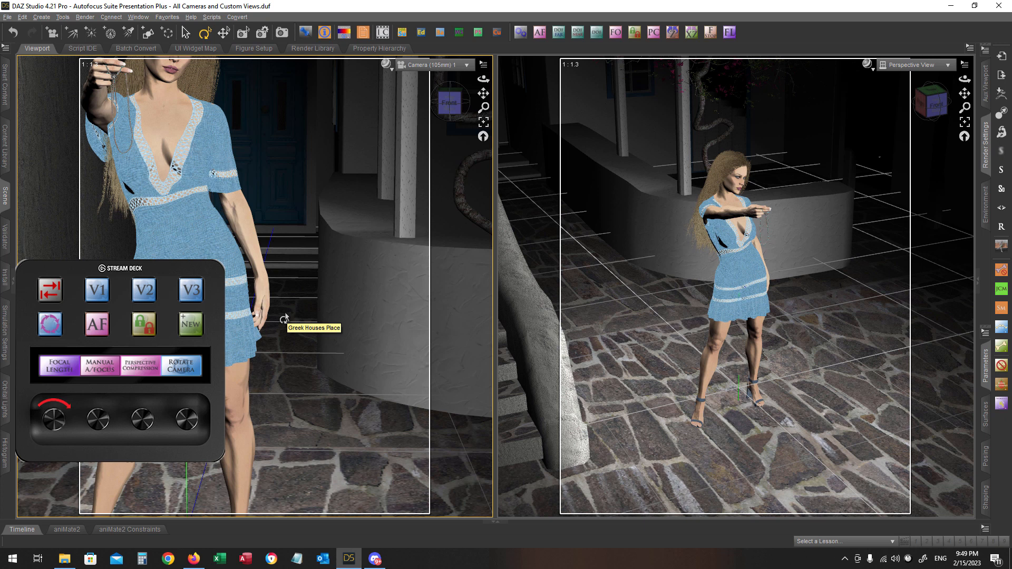
key(ctrl+alt+Down)
key(ctrl+alt+Down)
key(ctrl+alt+Down)
key(ctrl+alt+Down)
key(ctrl+alt+Down)
key(ctrl+alt+Down)
key(ctrl+alt+Down)
key(ctrl+alt+Down)
key(ctrl+alt+Down)
key(ctrl+alt+Down)
key(ctrl+alt+Down)
key(ctrl+alt+Down)
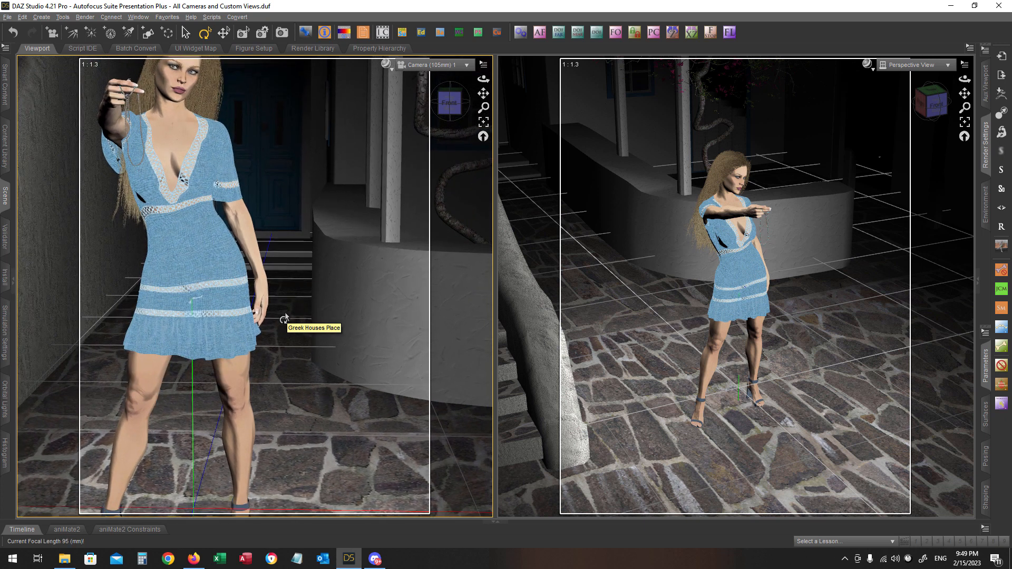
key(ctrl+alt+Down)
key(ctrl+alt+Down)
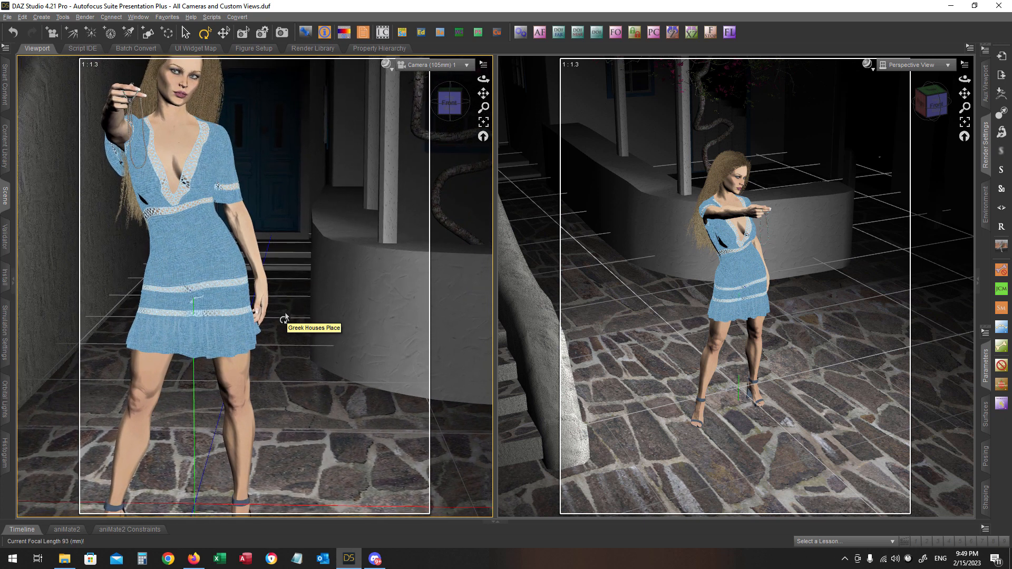
key(ctrl+alt+Down)
key(ctrl+alt+Down)
key(ctrl+alt+Down)
key(ctrl+alt+Down)
key(ctrl+alt+Down)
key(ctrl+alt+Down)
key(ctrl+alt+Down)
key(ctrl+alt+Down)
key(ctrl+alt+Down)
key(ctrl+alt+Down)
key(ctrl+alt+Down)
key(ctrl+alt+Down)
key(ctrl+alt+Down)
key(ctrl+alt+Down)
key(ctrl+alt+Down)
key(ctrl+alt+Down)
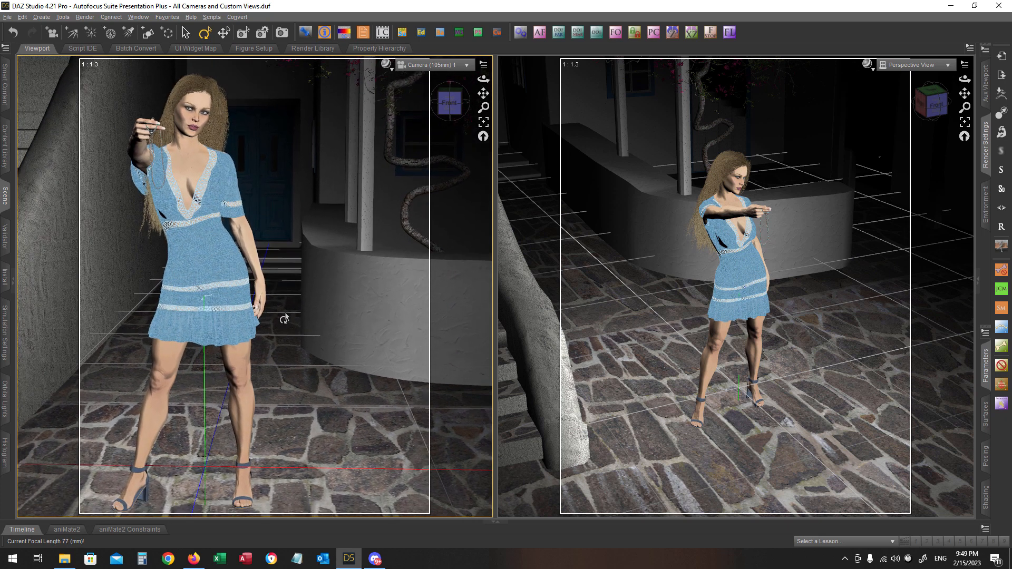
key(ctrl+alt+Up)
key(ctrl+alt+Up)
key(ctrl+alt+Up)
key(ctrl+alt+Up)
key(ctrl+alt+Up)
key(ctrl+alt+Up)
key(ctrl+alt+Up)
key(ctrl+alt+Up)
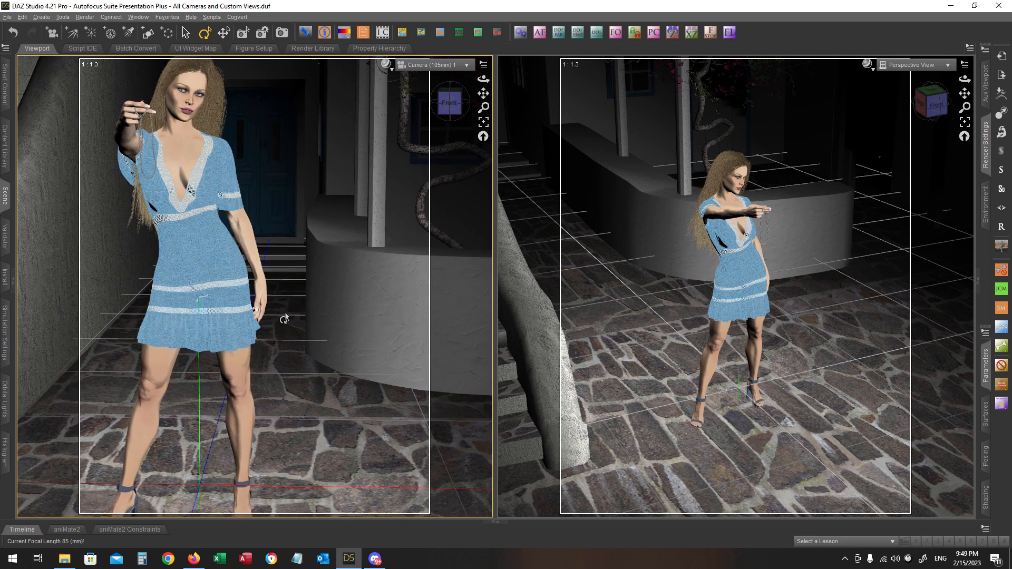
key(ctrl+alt+Down)
key(ctrl+alt+Down)
key(ctrl+alt+Down)
key(ctrl+alt+Down)
key(ctrl+alt+Down)
key(ctrl+alt+Down)
key(ctrl+alt+Down)
key(ctrl+alt+Down)
key(ctrl+alt+Down)
key(ctrl+alt+Down)
key(ctrl+alt+Down)
key(ctrl+alt+Down)
key(ctrl+alt+Down)
key(ctrl+alt+Down)
key(ctrl+alt+Down)
key(ctrl+alt+Down)
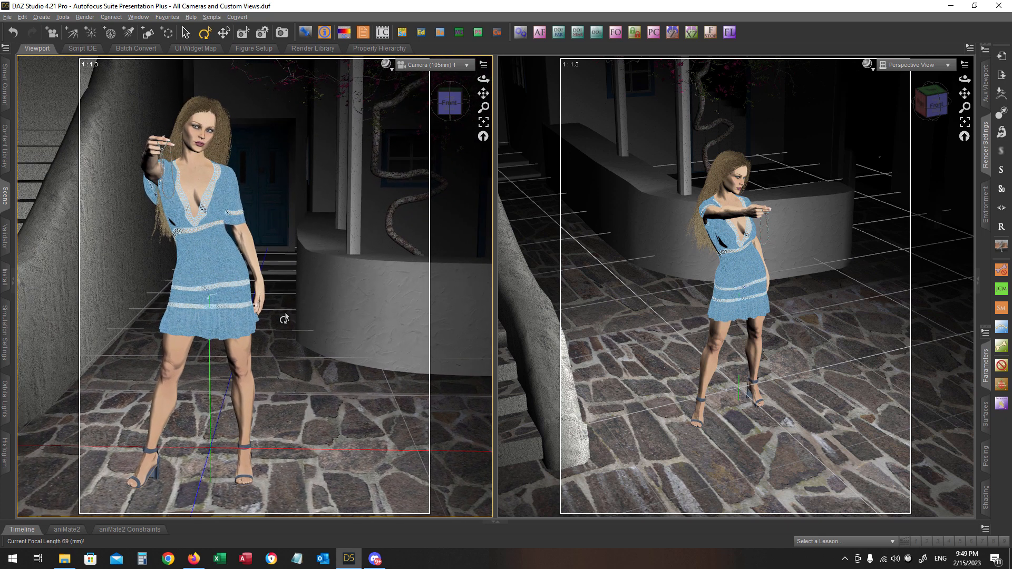
key(ctrl+alt+Up)
key(ctrl+alt+Up)
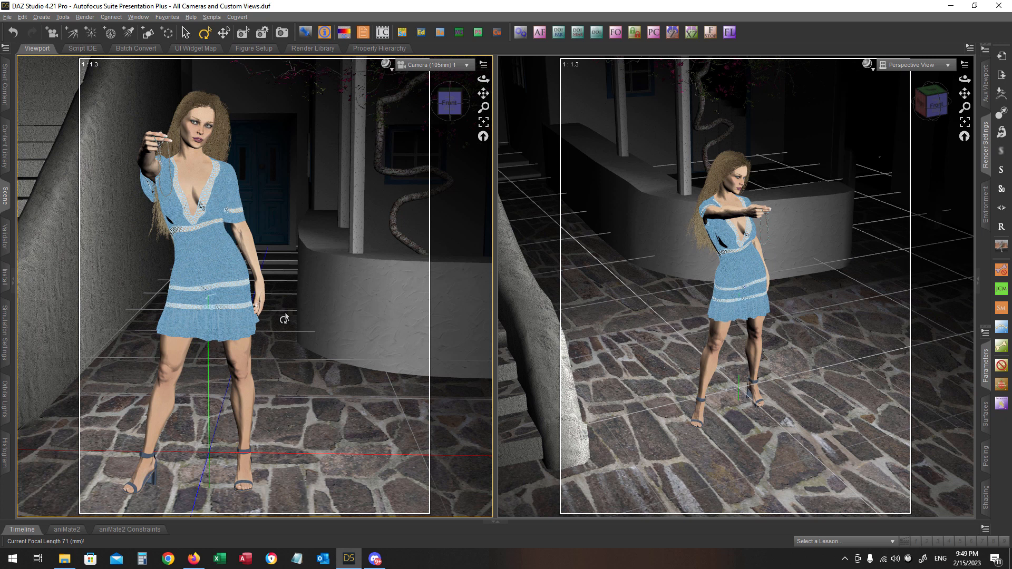
key(ctrl+alt+Down)
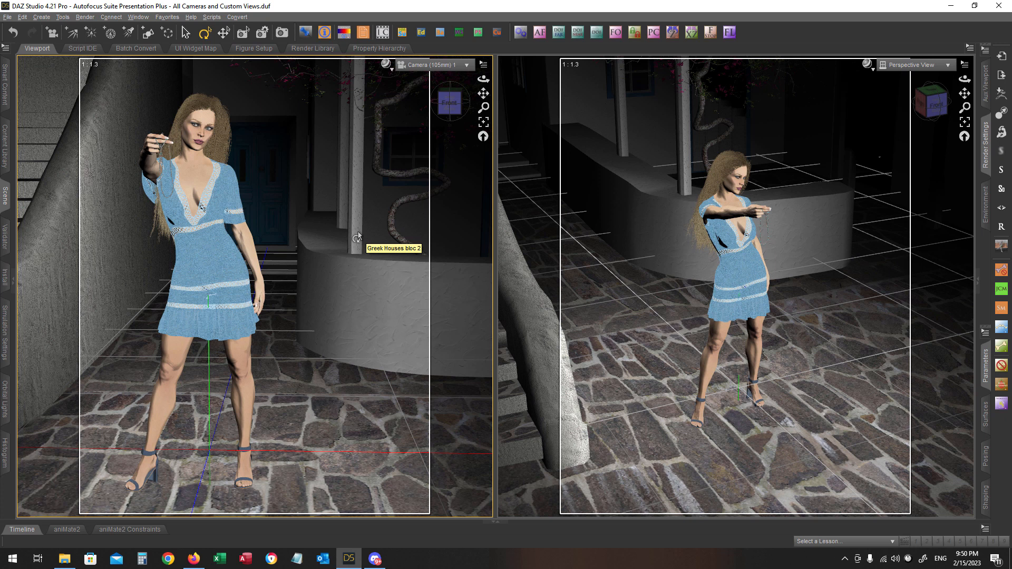
Unlock Camera (105mm) 1 and shift its viewpoint slightly around the figure.
key(ctrl+shift+l)
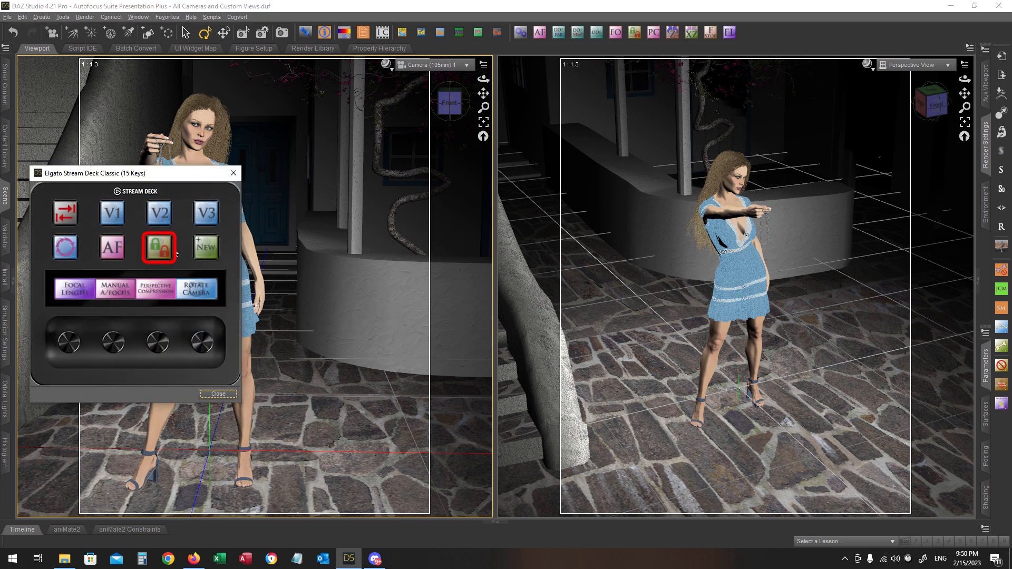
click(160, 249)
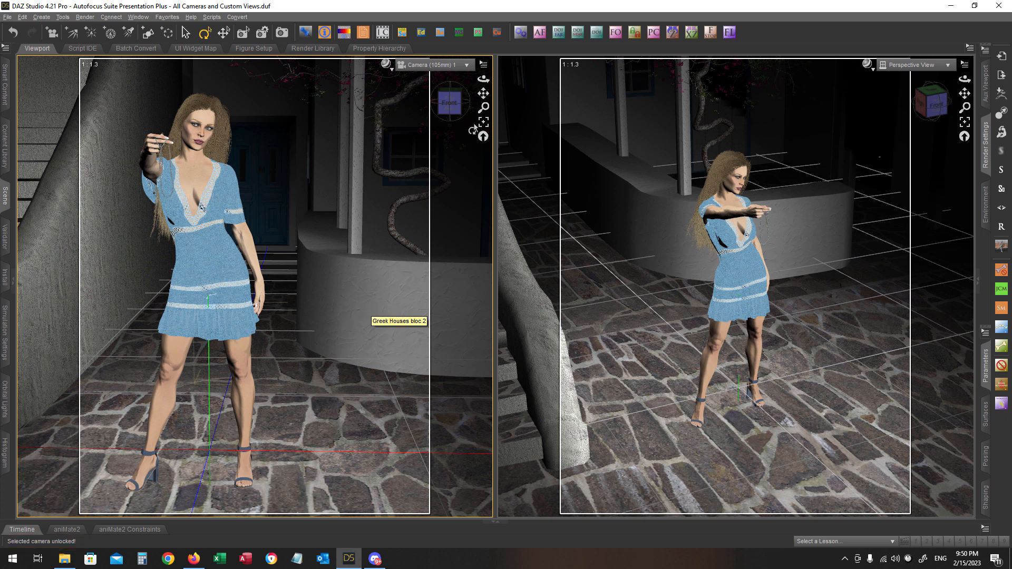
drag(483, 94, 484, 79)
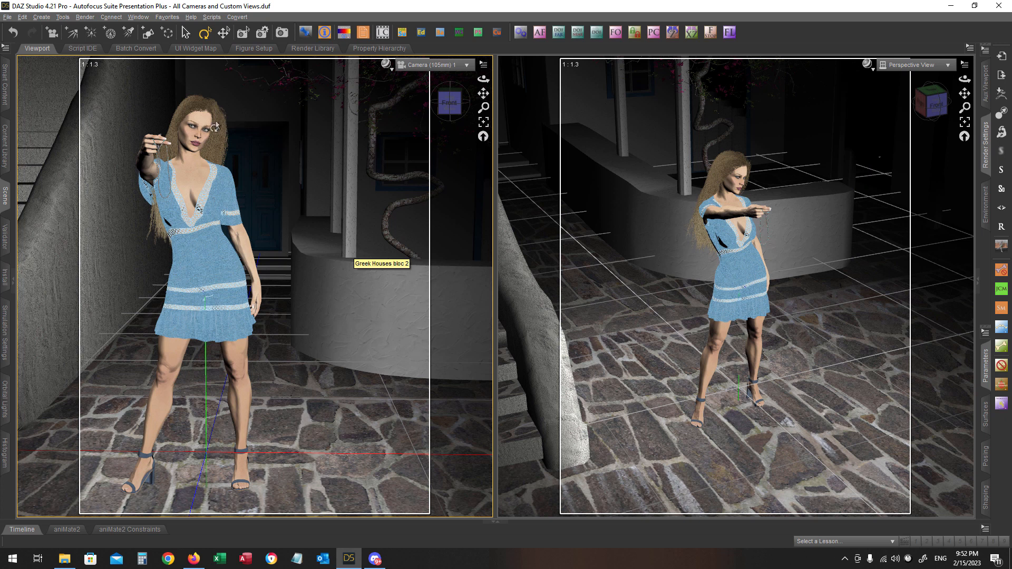
Select the figure's head and rotate Camera (105mm) 1 counterclockwise around it.
click(198, 126)
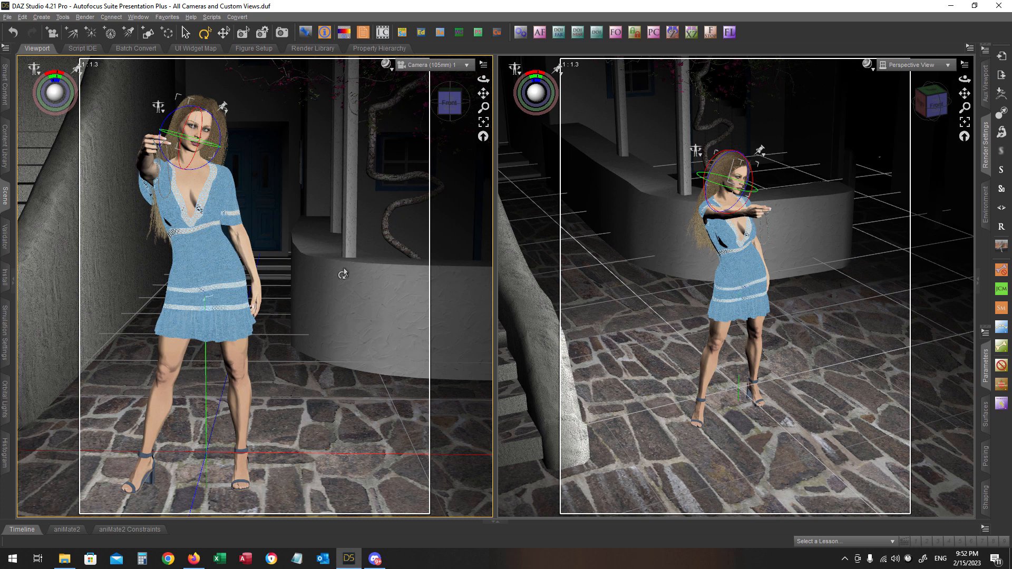
key(F12)
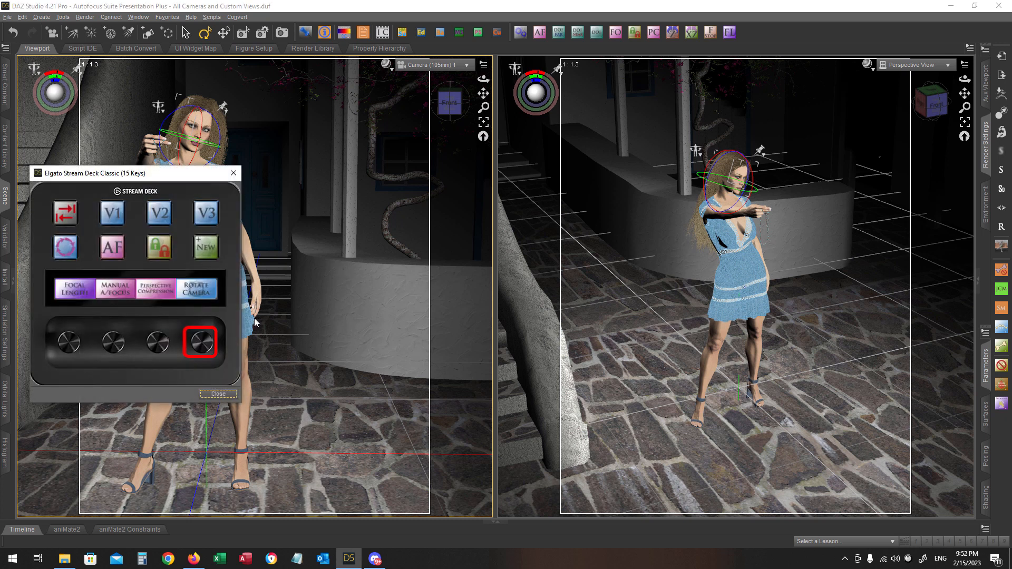
key(Escape)
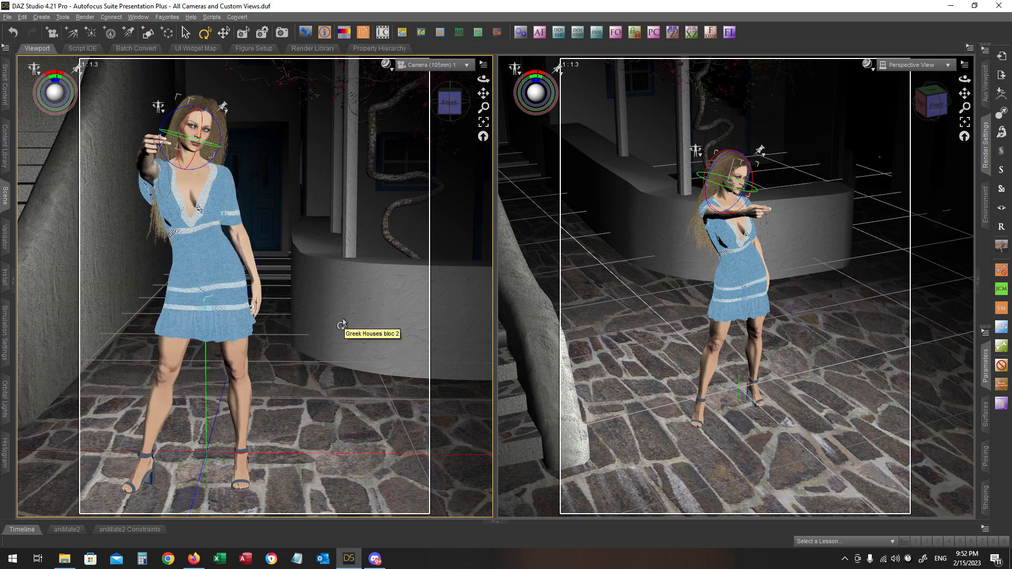
key(Left)
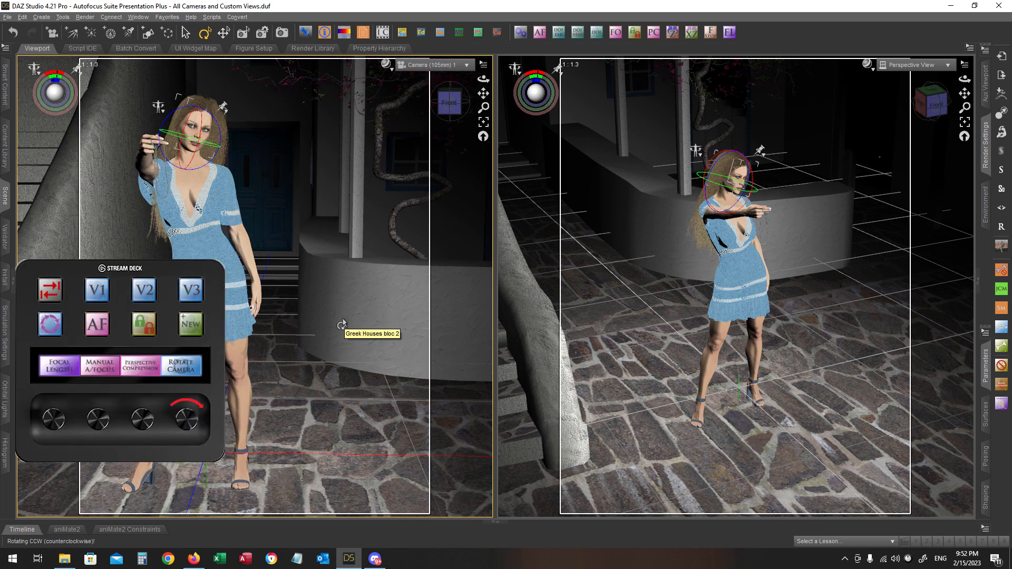
key(Left)
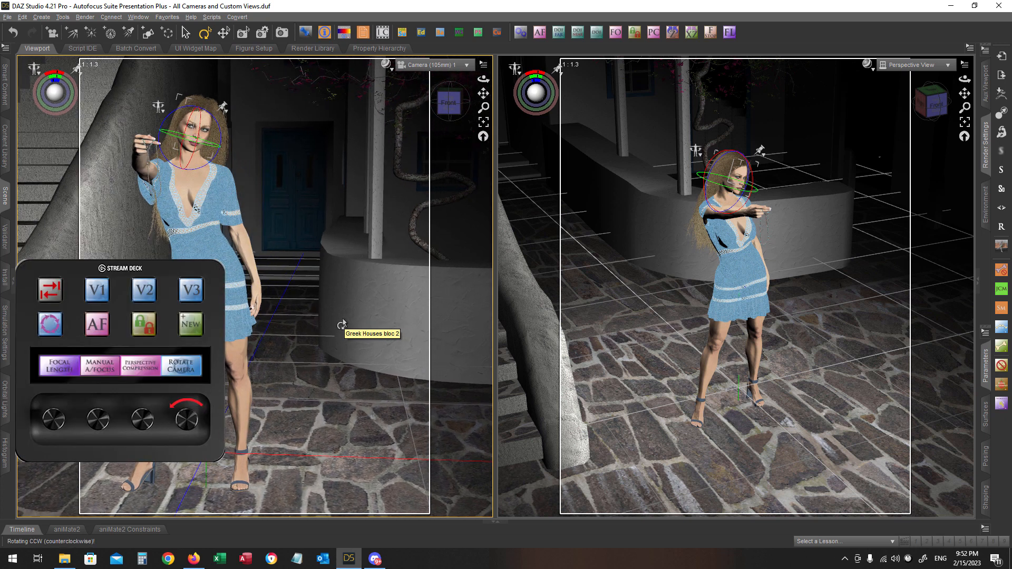
Rotate Camera (105mm) 1 clockwise around the figure's head, bringing the curved wall closer behind her.
key(Right)
key(Right)
key(Right)
key(Right)
key(Right)
key(Right)
key(Right)
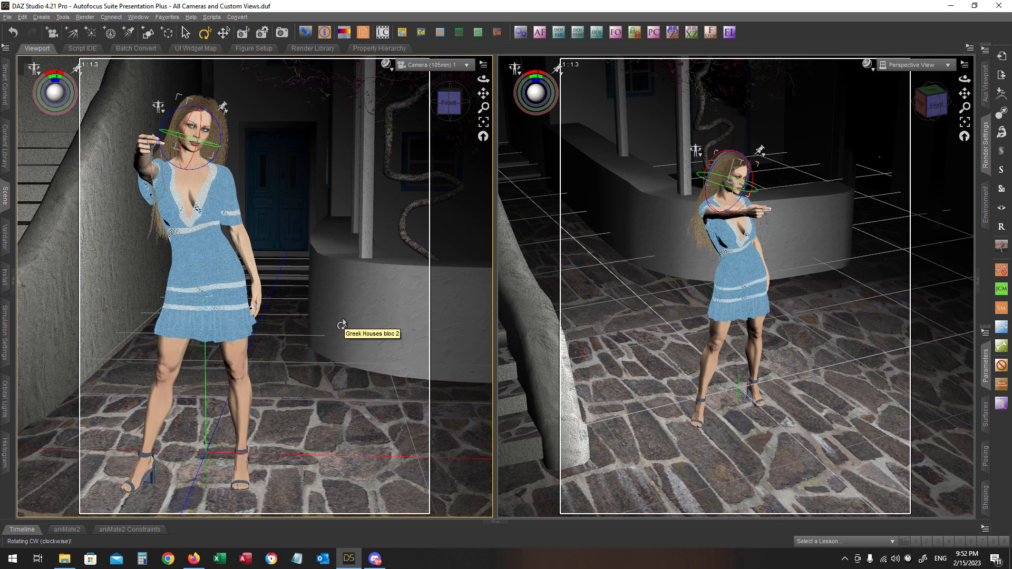
key(Right)
key(Right)
key(Right)
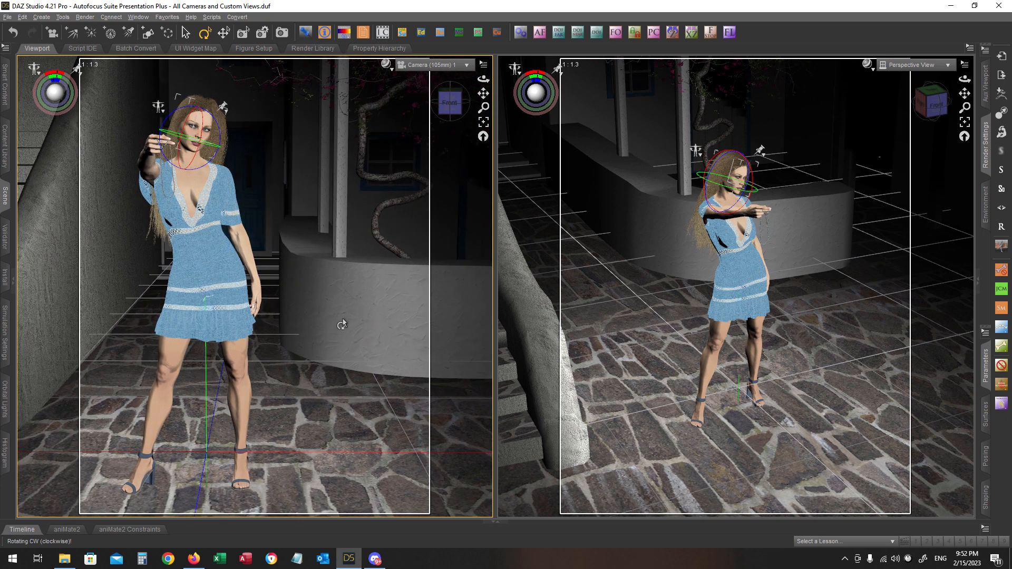
Rotate Camera (105mm) 1 further clockwise around the figure's head so the curved wall moves closer behind her.
key(Left)
key(Left)
key(Left)
key(Left)
key(Left)
key(Left)
key(Left)
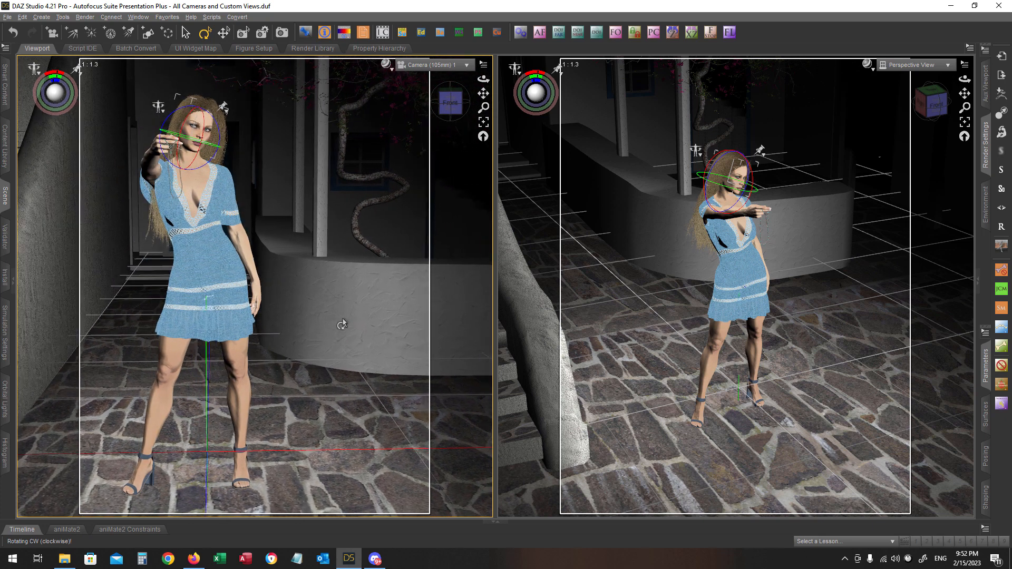
Rotate Camera (105mm) 1 counterclockwise around the figure's head until the blue door is in view behind her.
key(Left)
key(Left)
key(Left)
key(Left)
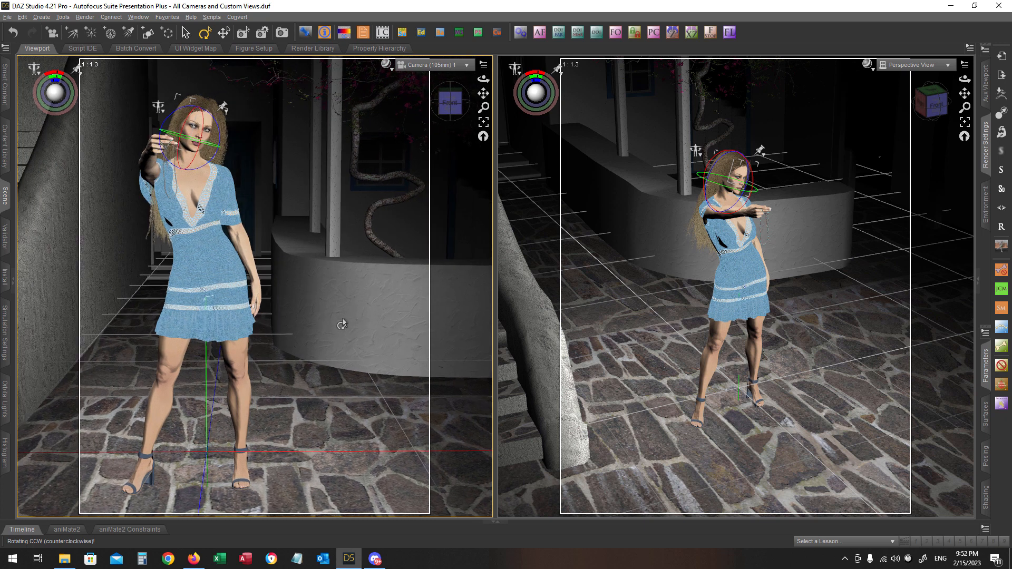
key(Left)
key(Left)
key(Left)
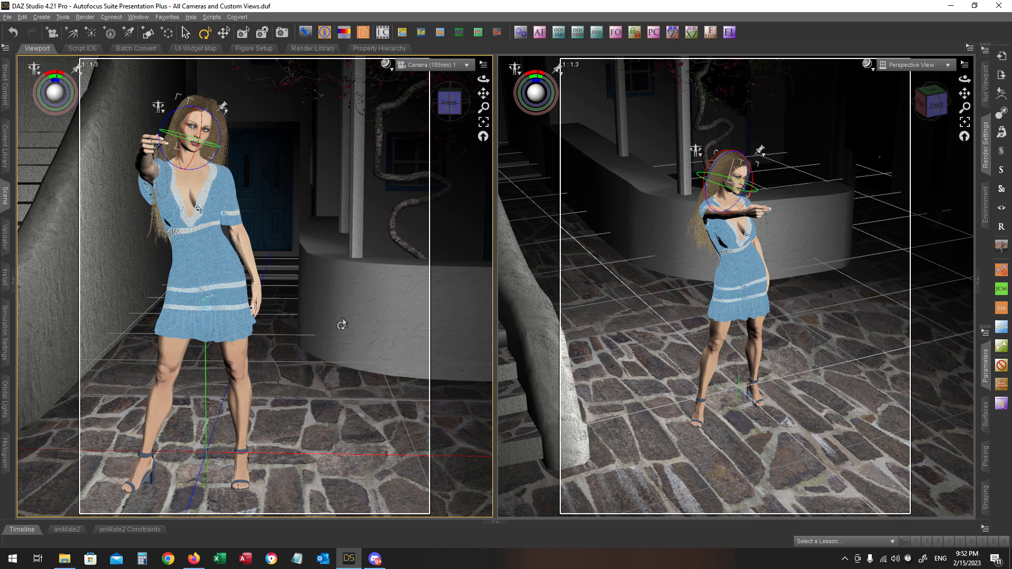
View the DOF key on the Stream Deck layout and turn on depth of field for Camera (105mm) 1.
key(ctrl+l)
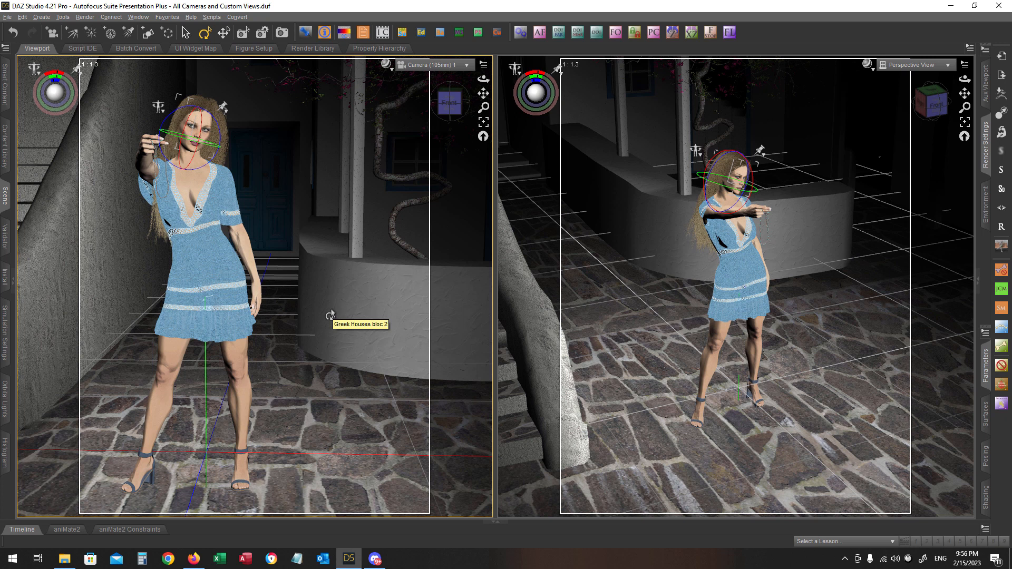
key(ctrl+alt+d)
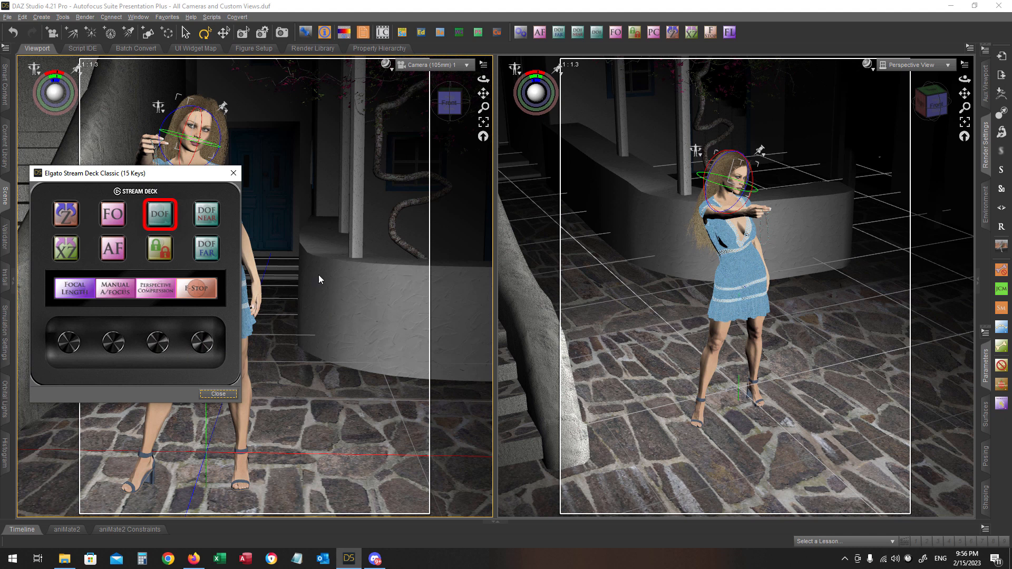
key(Escape)
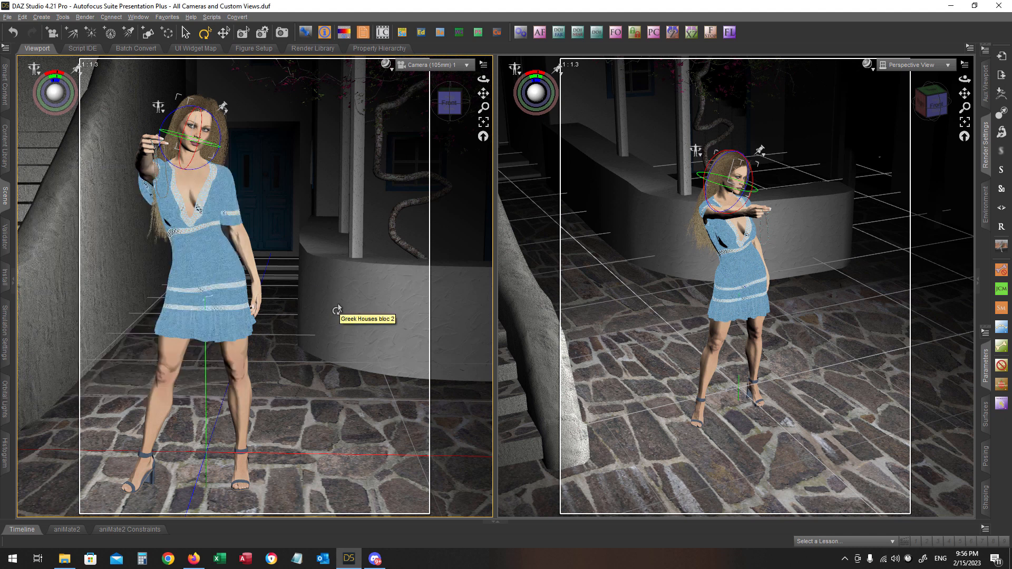
key(ctrl+alt+d)
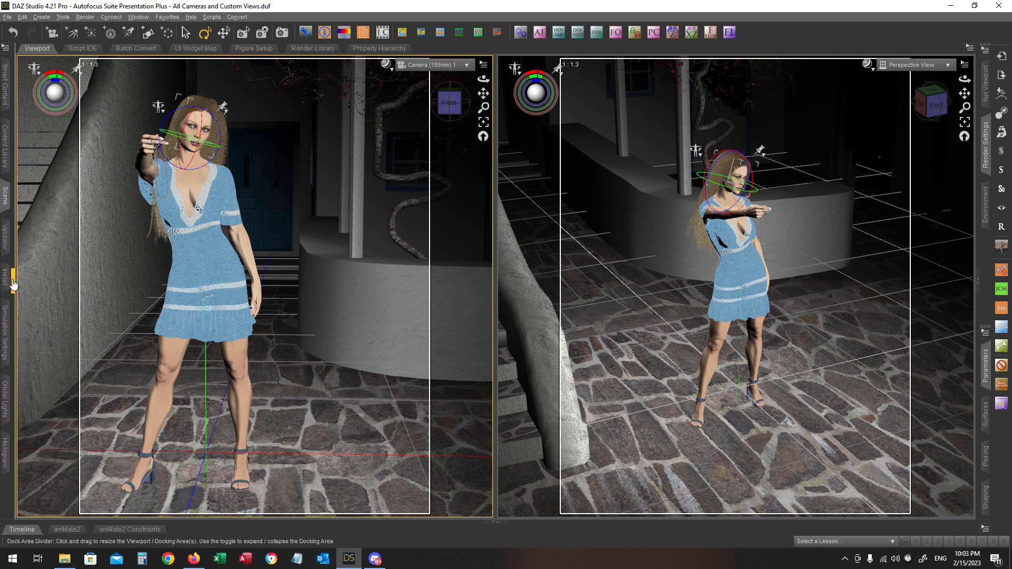
Switch the second viewport to Custom View 1 and select Camera (105mm) 1 in the scene list to display its depth-of-field planes.
click(13, 285)
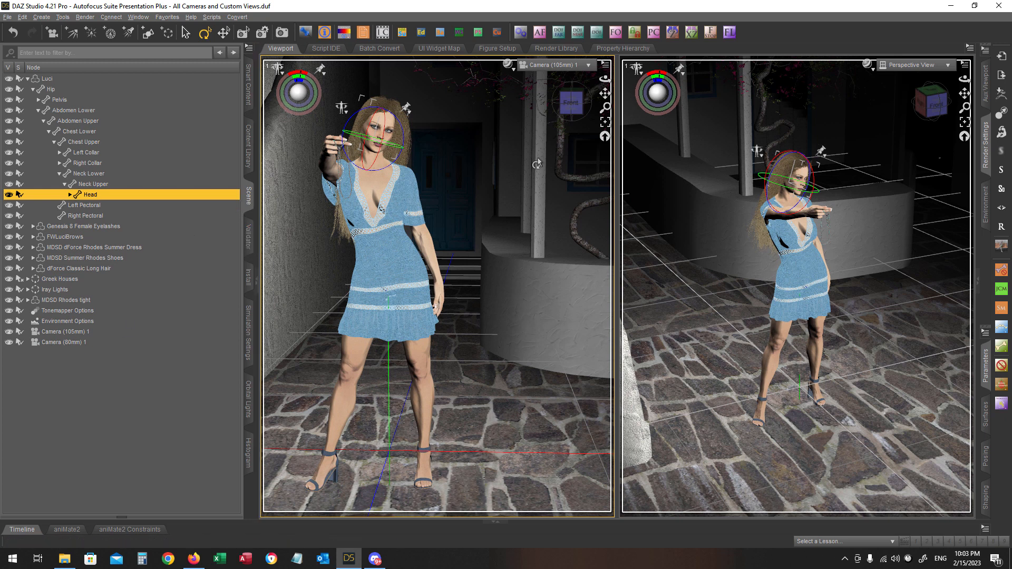
click(721, 113)
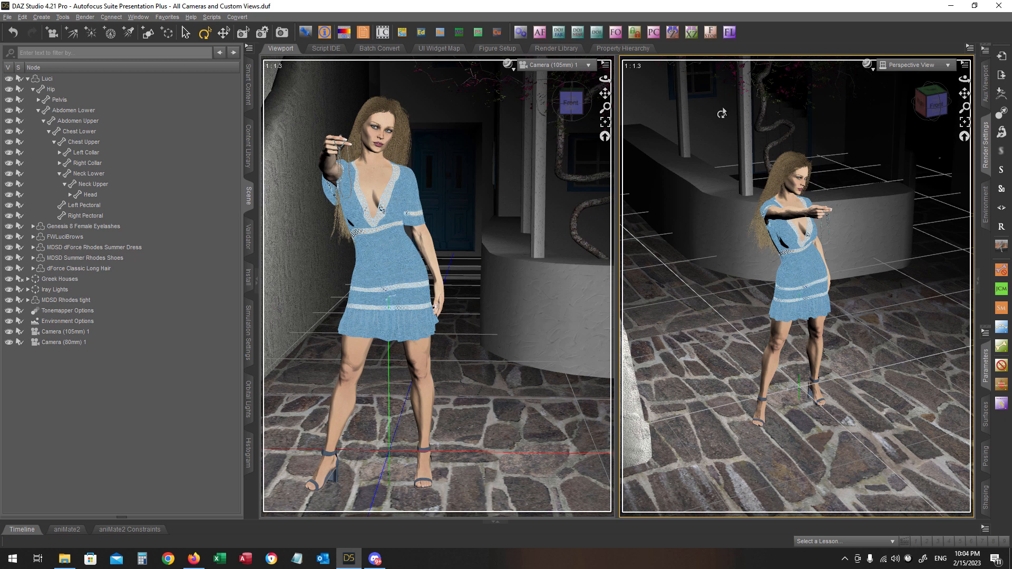
key(ctrl+1)
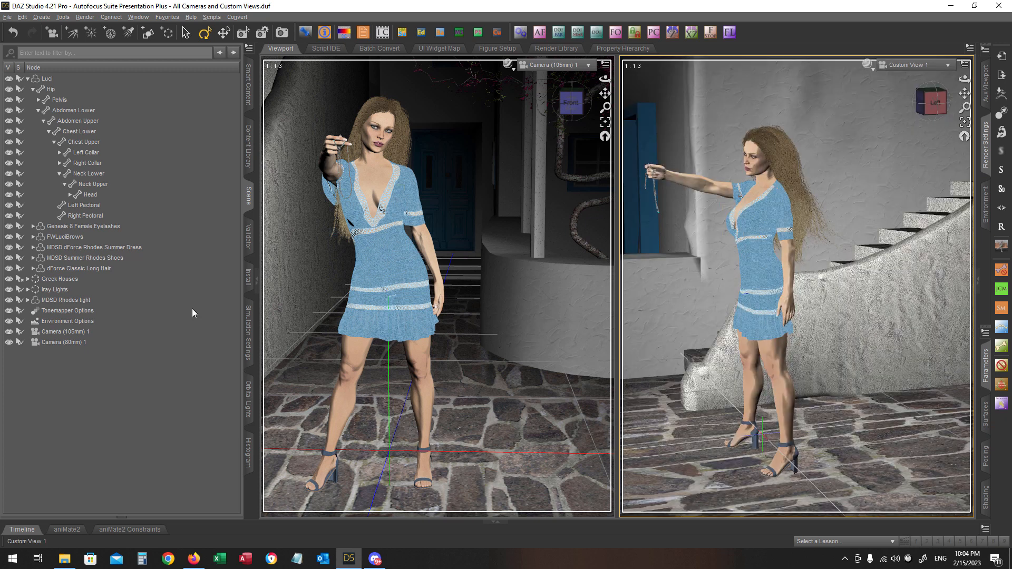
click(53, 332)
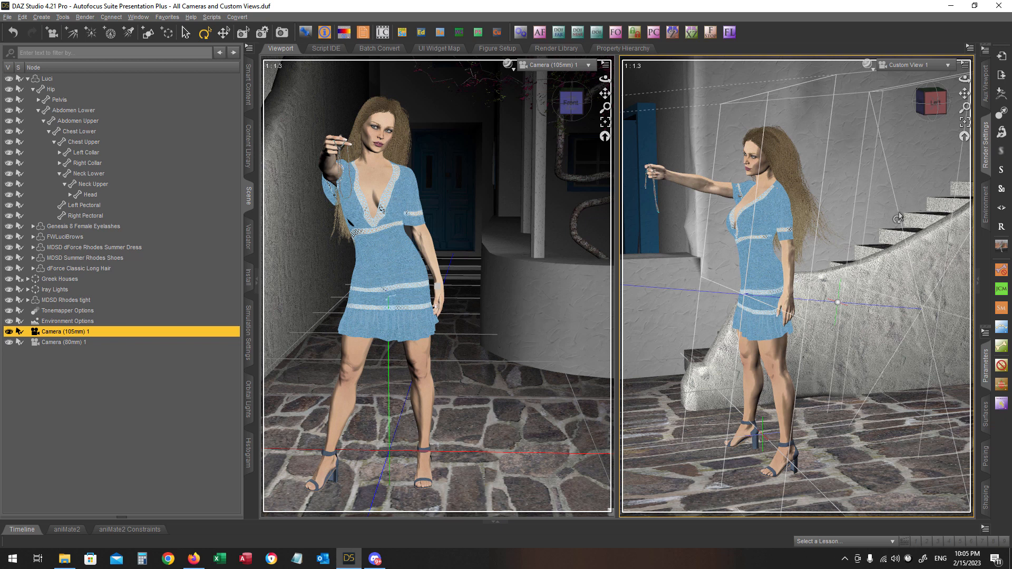
click(130, 420)
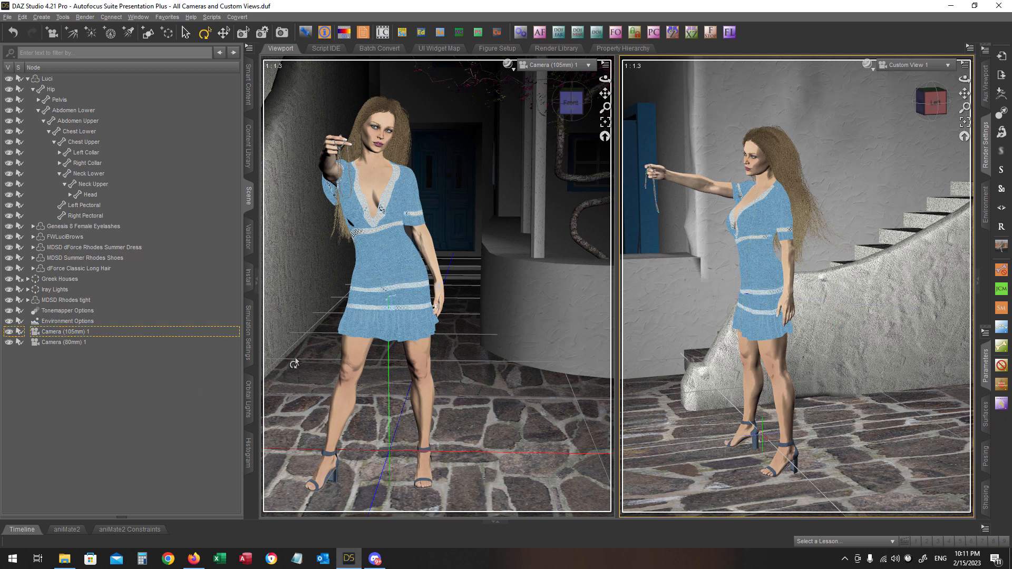
click(97, 332)
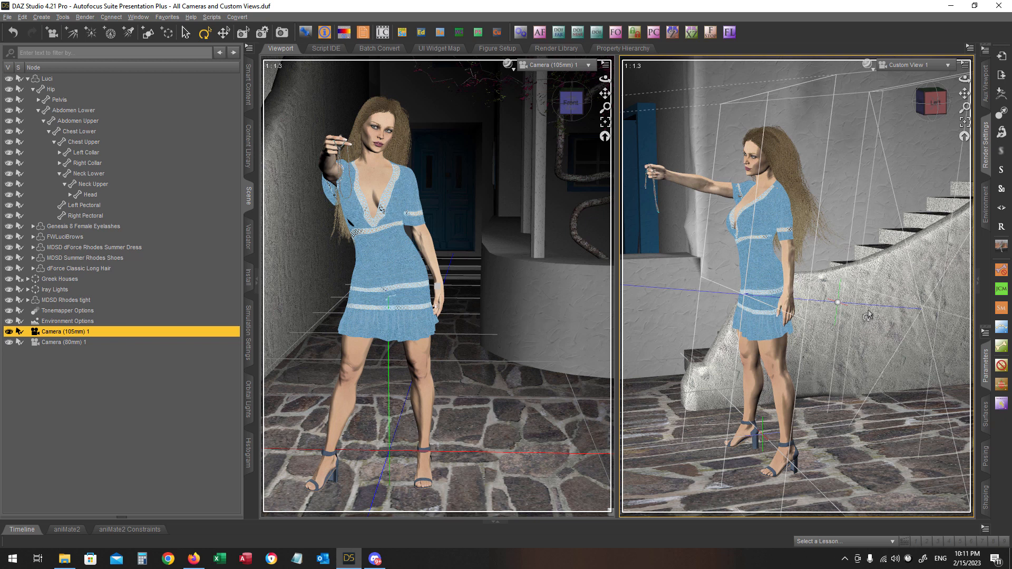
Adjust the Focal Distance of Camera (105mm) 1 to 449.87 in its Camera parameters.
click(978, 285)
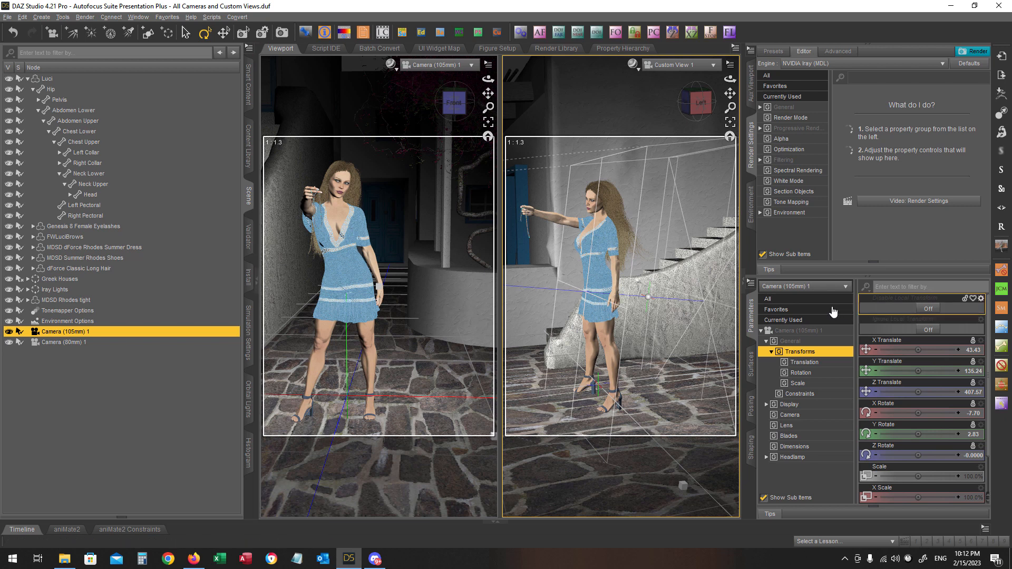
click(792, 416)
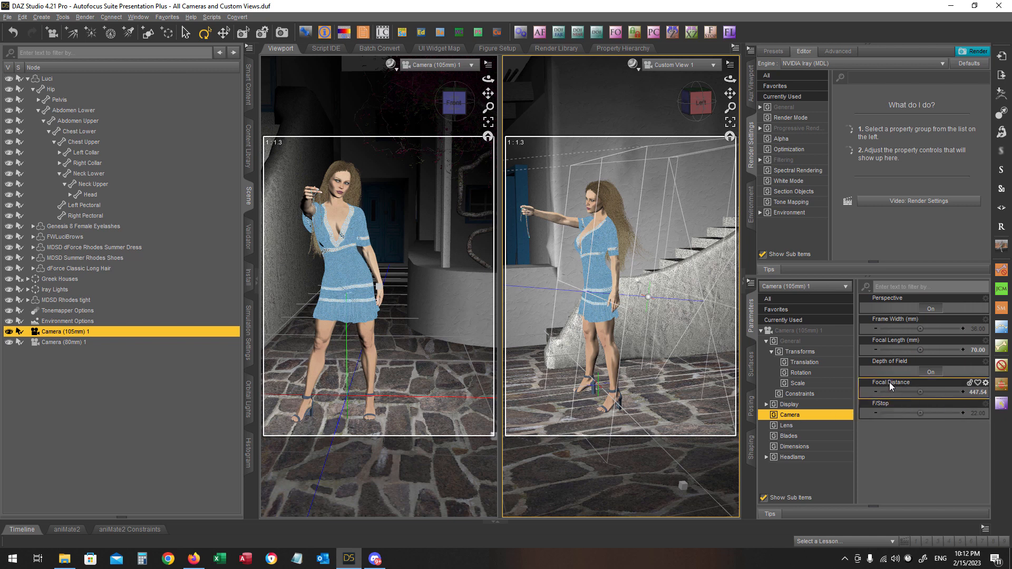
drag(932, 392, 922, 391)
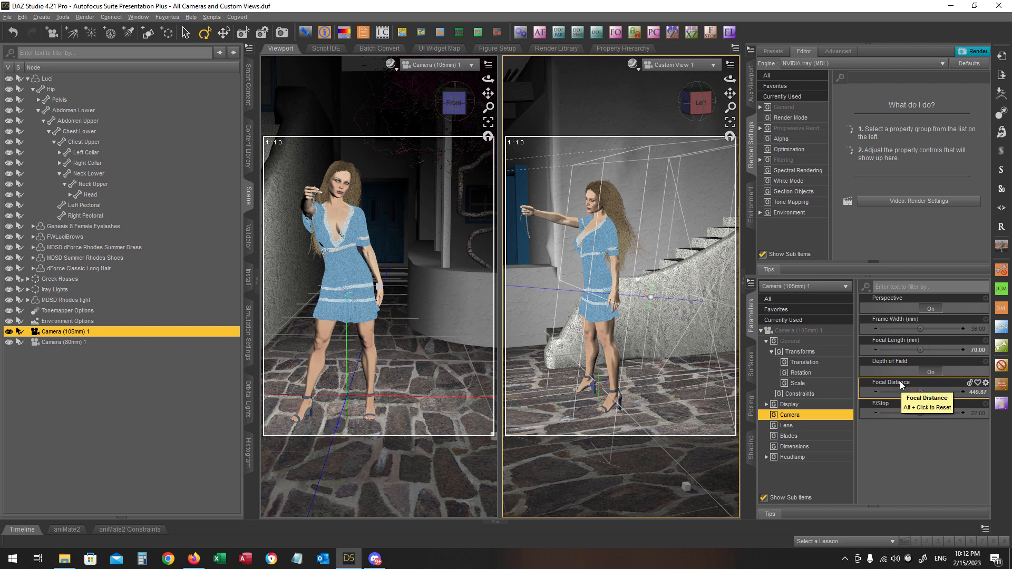
click(744, 287)
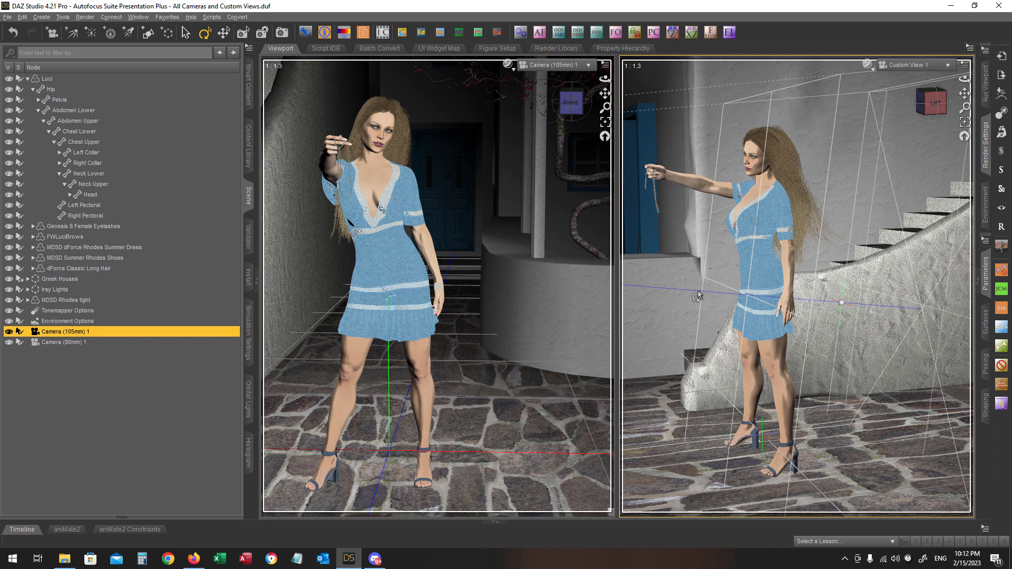
View the Stream Deck key layouts, including the FO key used for focusing.
key(F12)
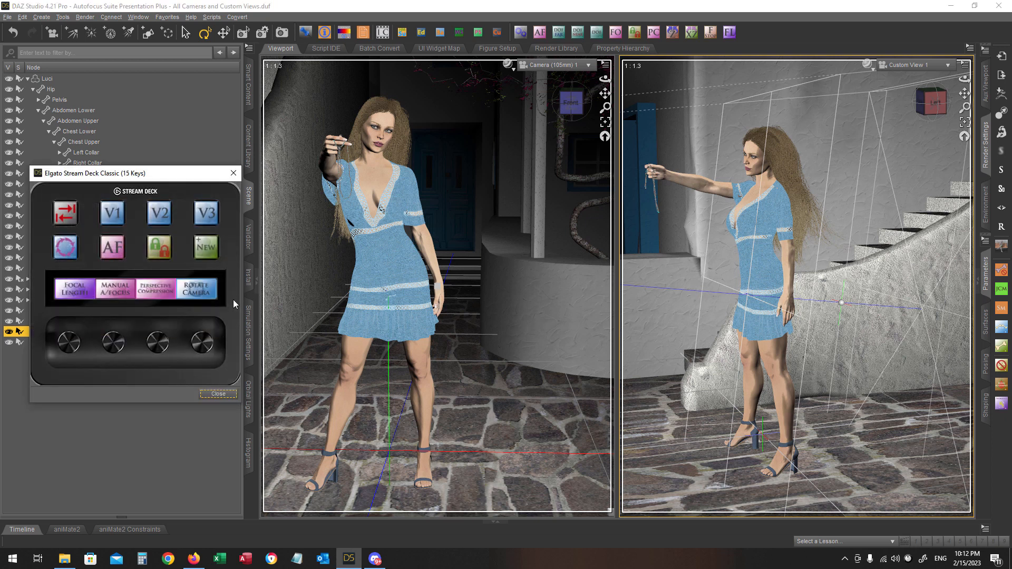
key(Escape)
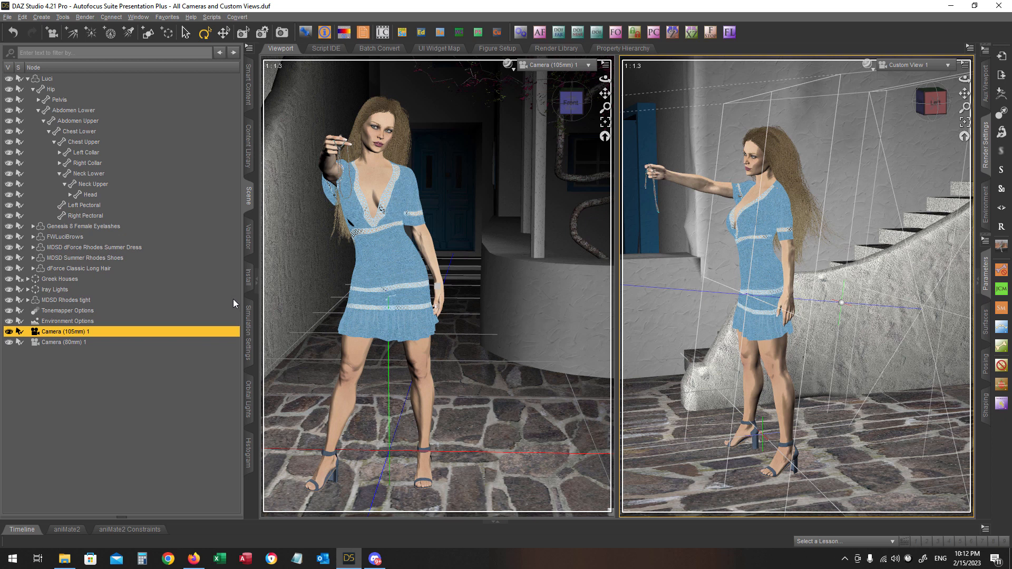
key(F12)
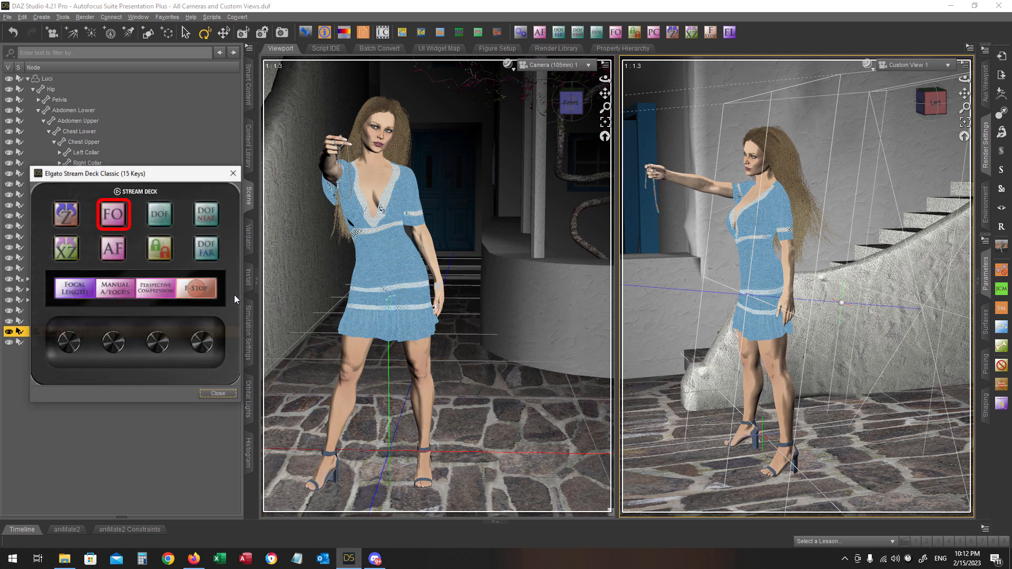
key(Escape)
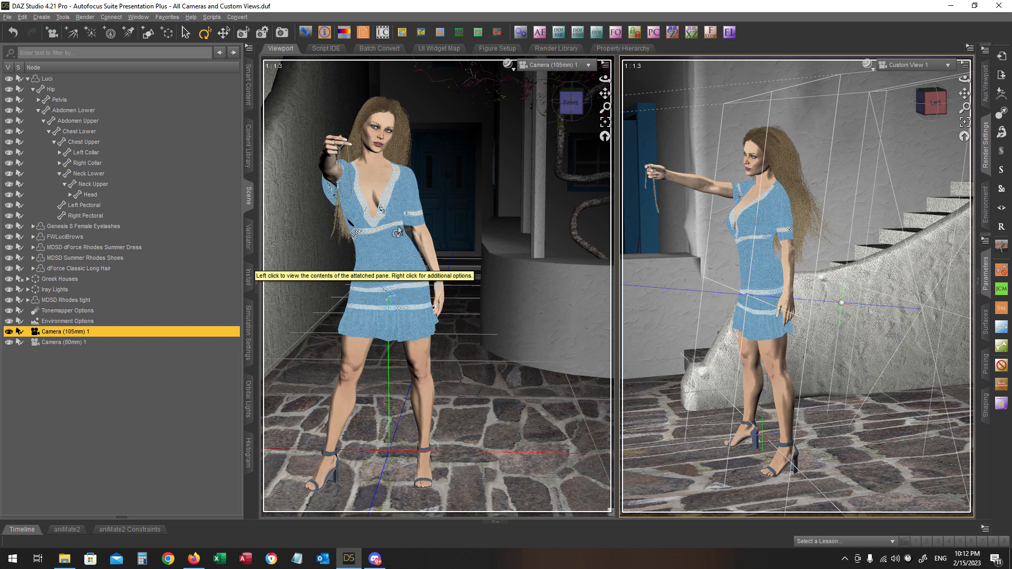
Select the figure's head in the Camera (105mm) 1 viewport and focus the camera on her eyes.
click(487, 145)
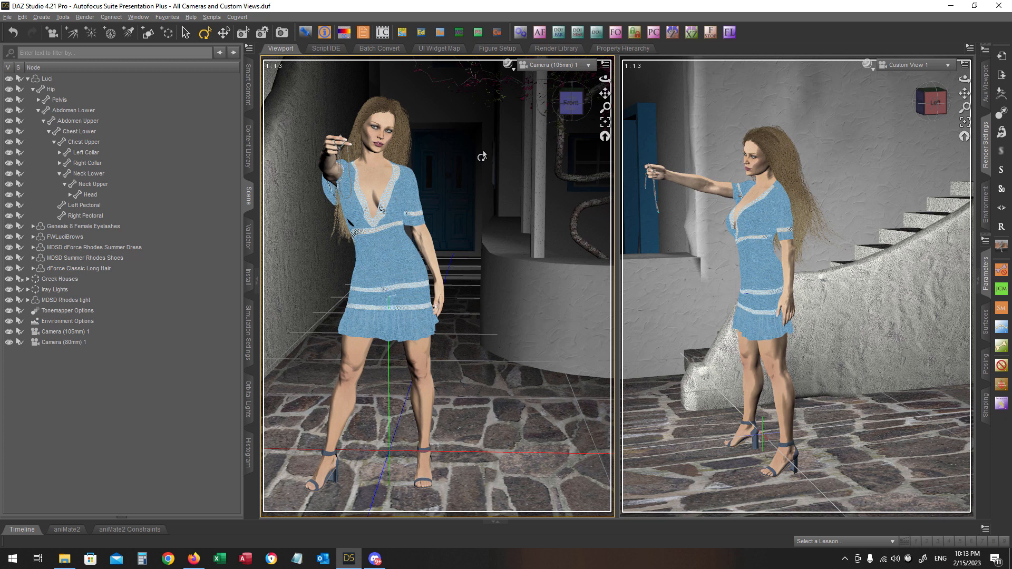
click(386, 129)
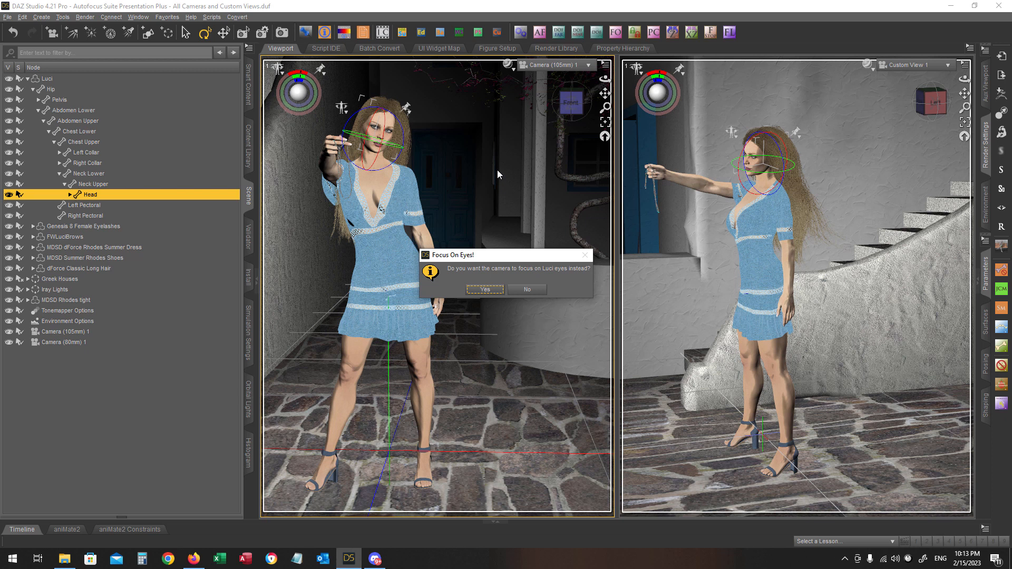
click(480, 291)
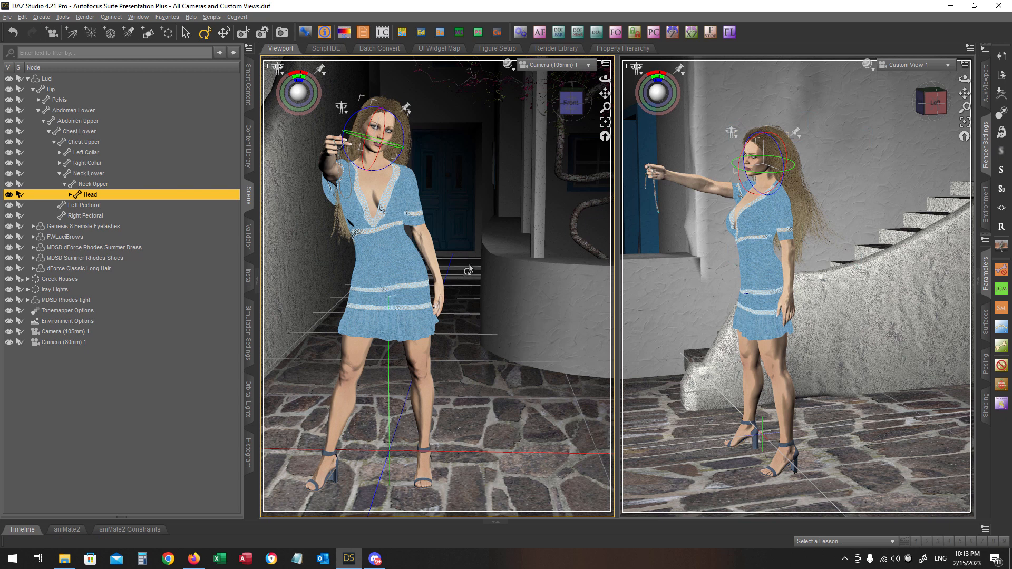
Select Camera (105mm) 1, view the manual focus dial on the Stream Deck layout, and adjust the focal distance to 398.95 cm.
click(58, 331)
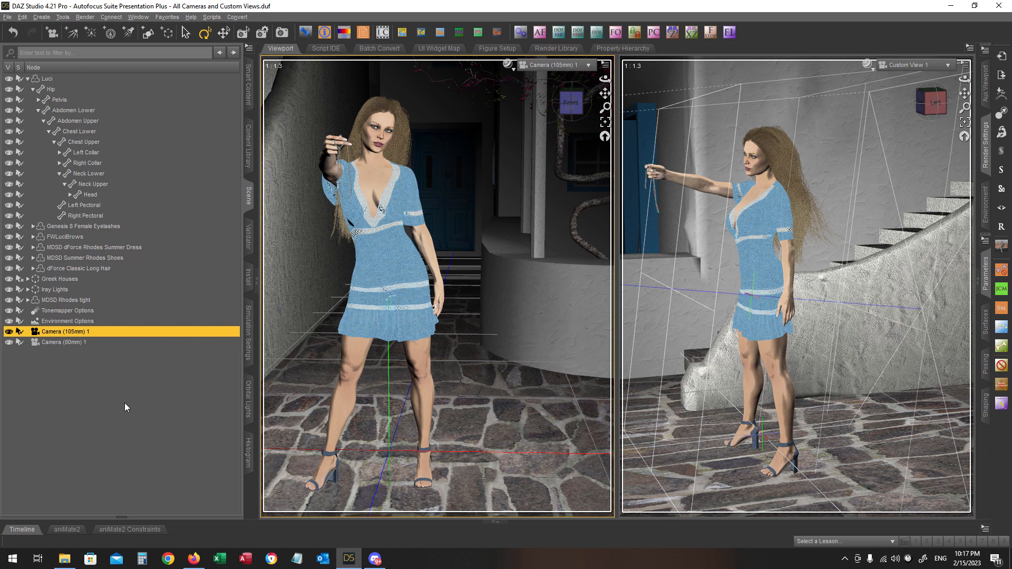
key(F9)
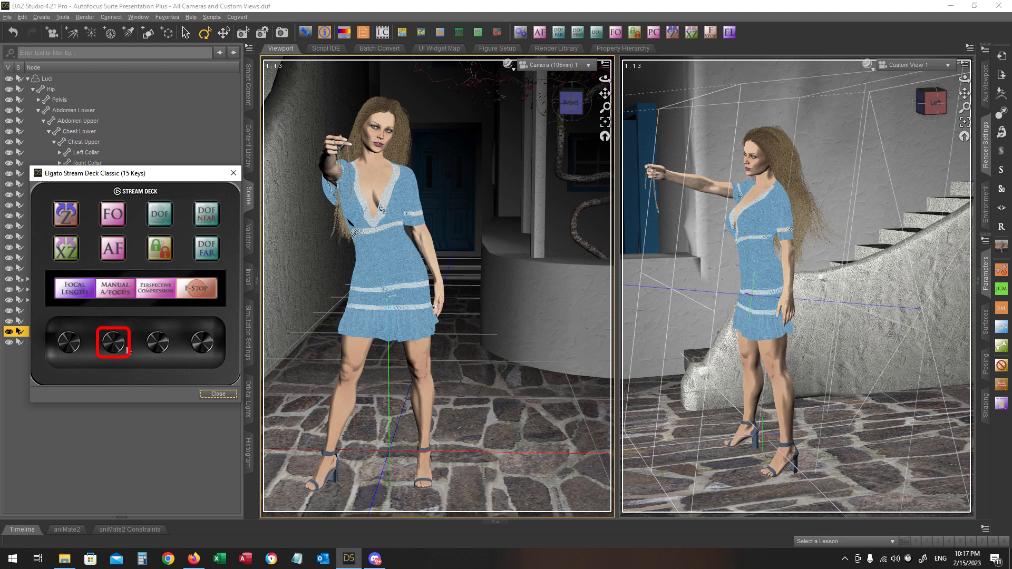
click(116, 343)
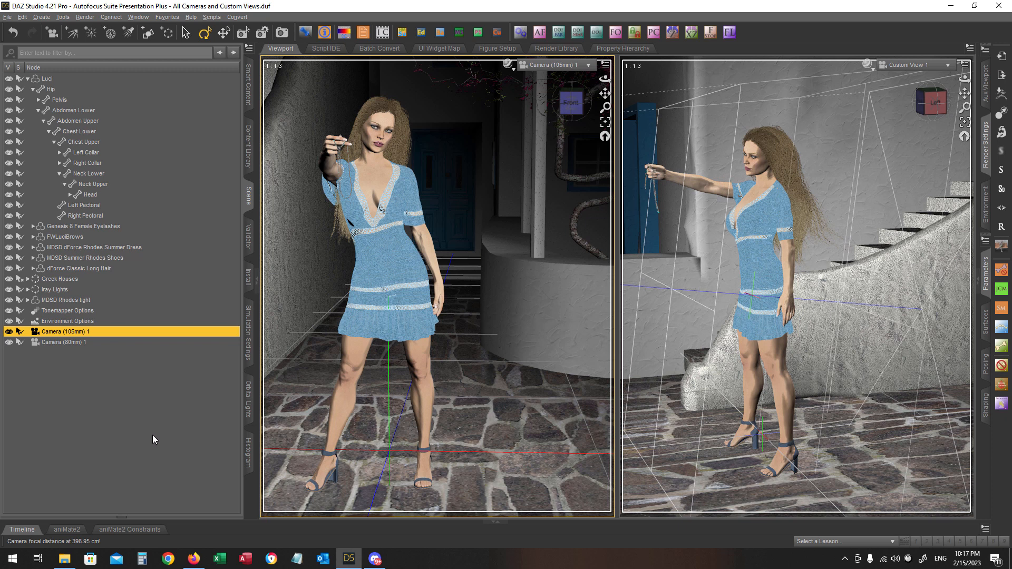
Refocus Camera (105mm) 1 on the figure's eyes from her head, and reselect the camera to show its planes.
click(378, 127)
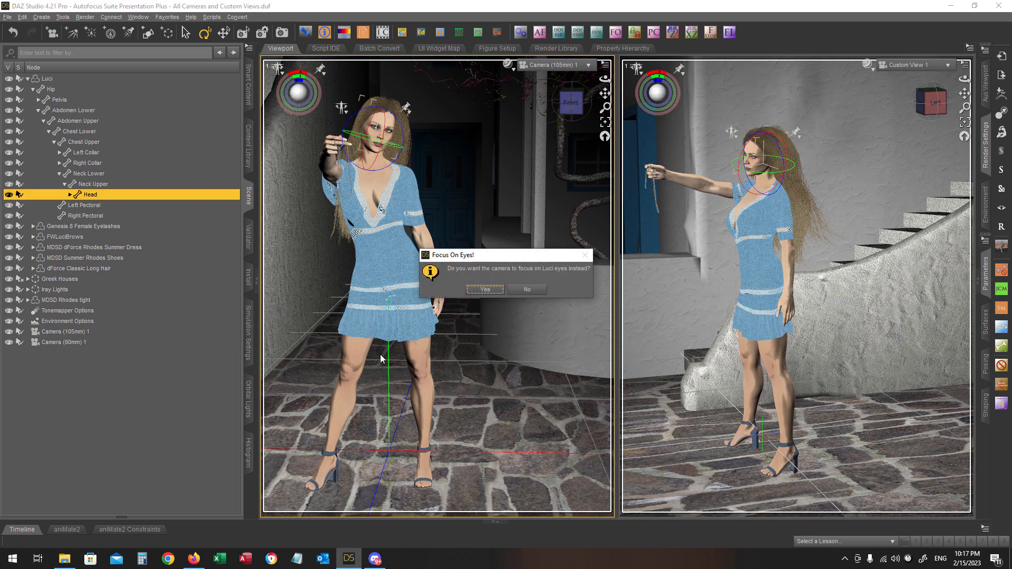
click(493, 291)
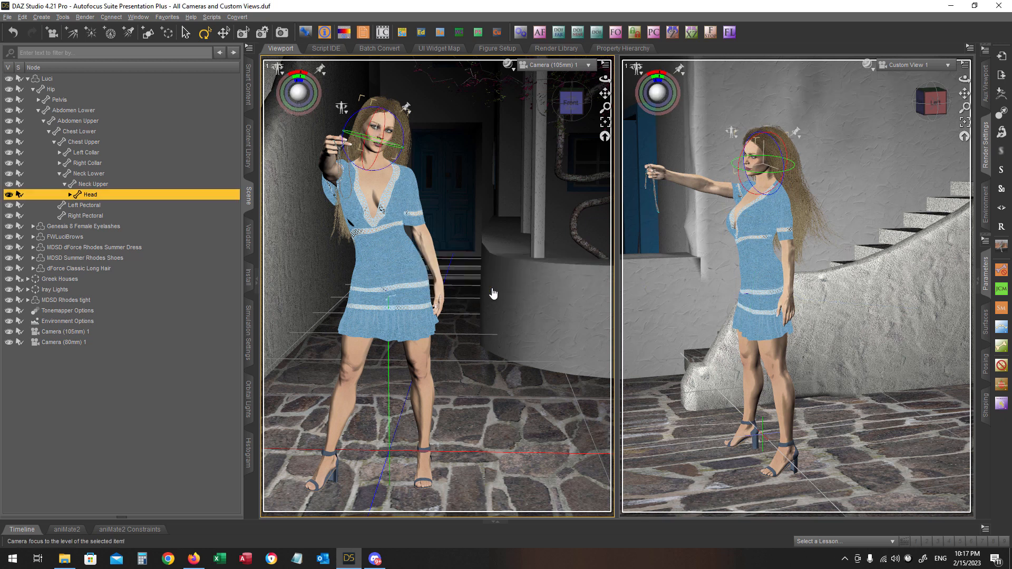
click(59, 333)
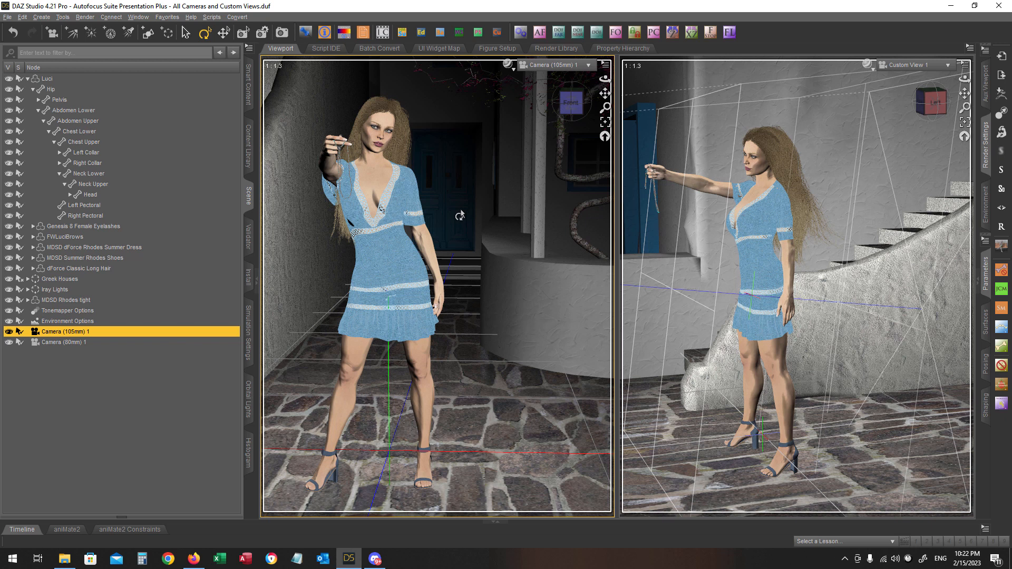
Raise the f-stop of Camera (105mm) 1 stepwise to 32 and beyond, and lower it again to compare the depth of field.
key(F1)
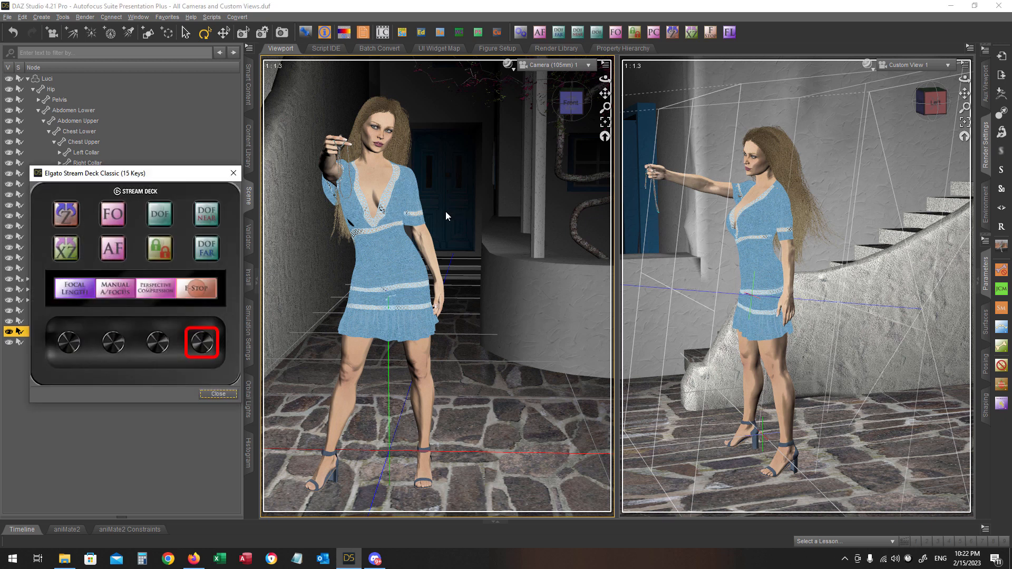
click(218, 394)
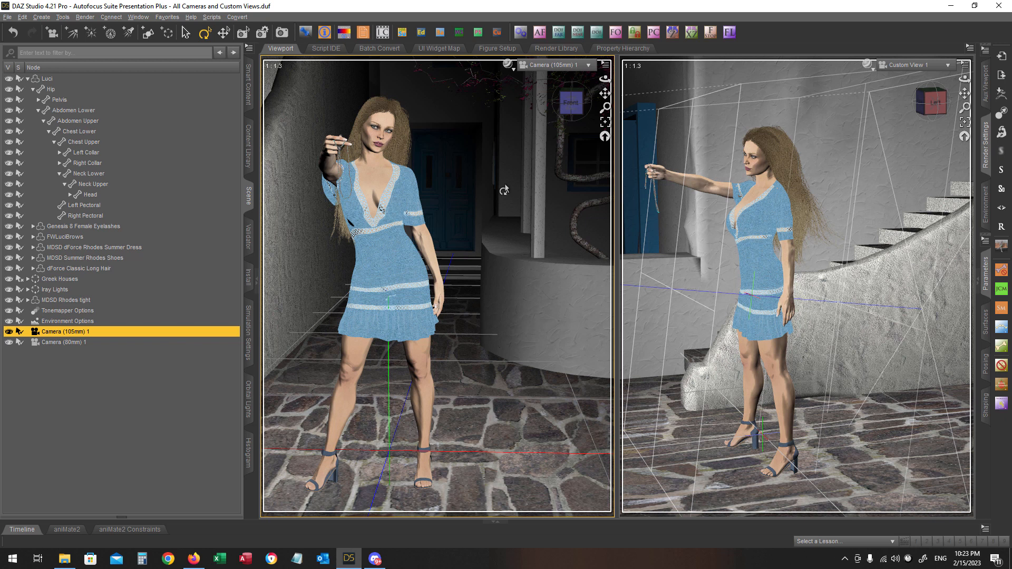
key(ctrl+Up)
key(ctrl+Up)
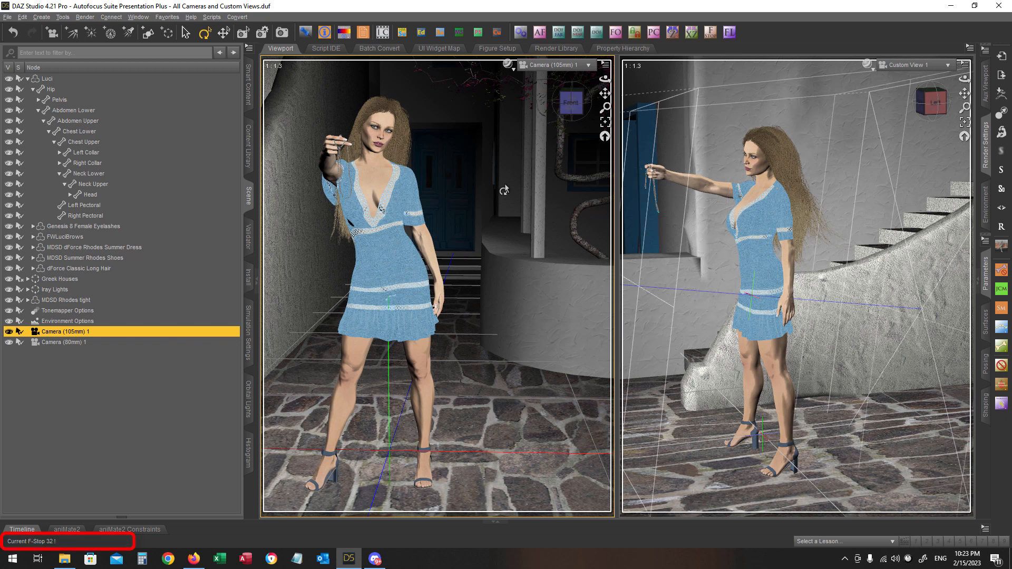
key(ctrl+Up)
key(ctrl+Up)
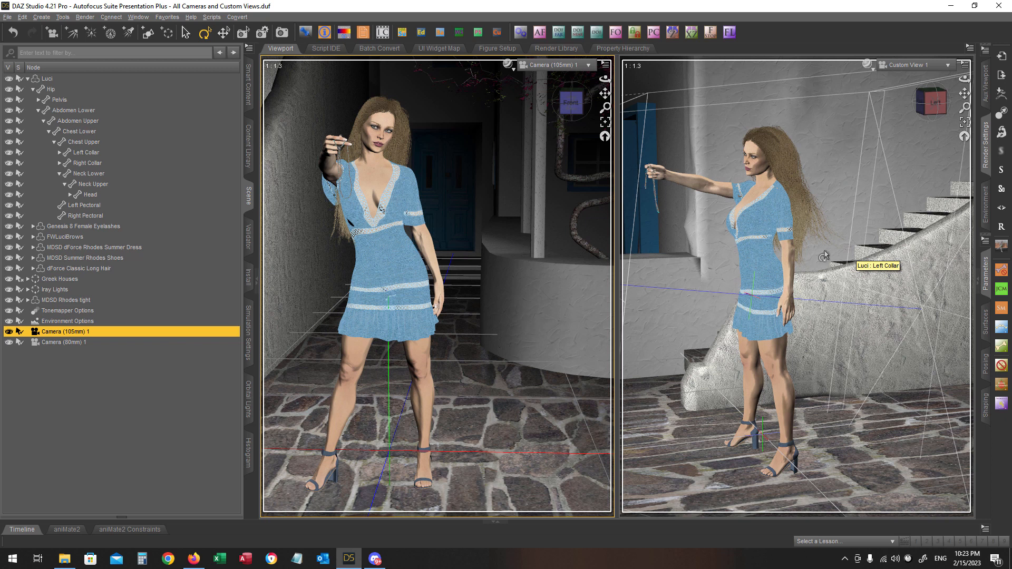
key(f)
key(f)
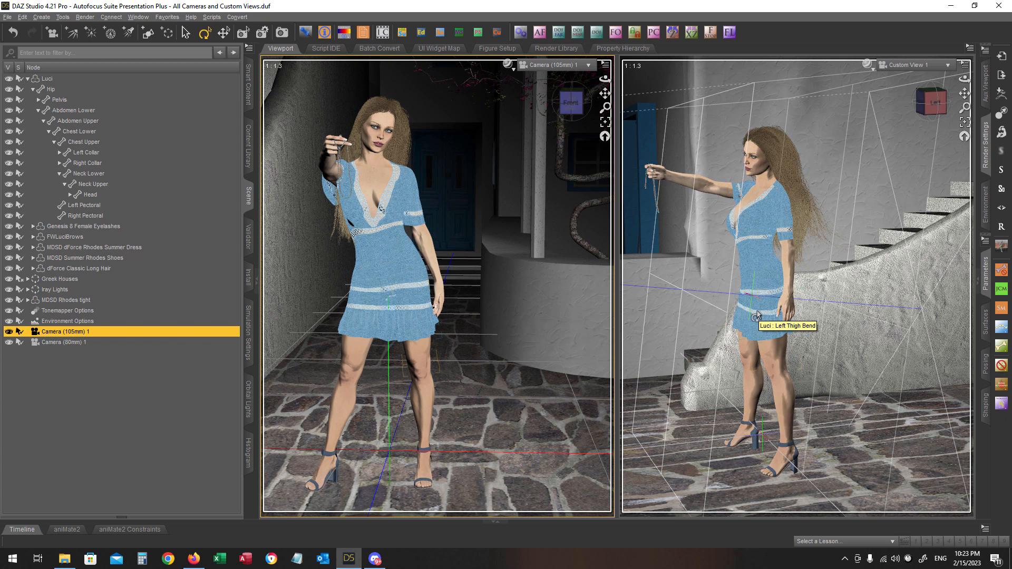
key(ctrl+Up)
key(ctrl+Up)
key(ctrl+Up)
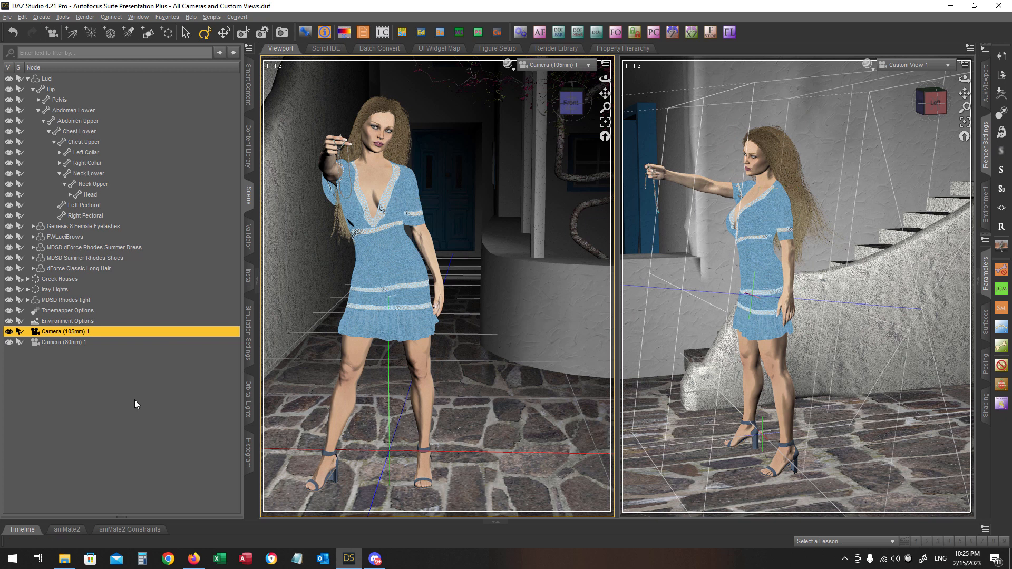
Deselect Camera (105mm) 1, hide the Scene list, and switch the camera's viewport to the NVIDIA Iray preview.
click(135, 400)
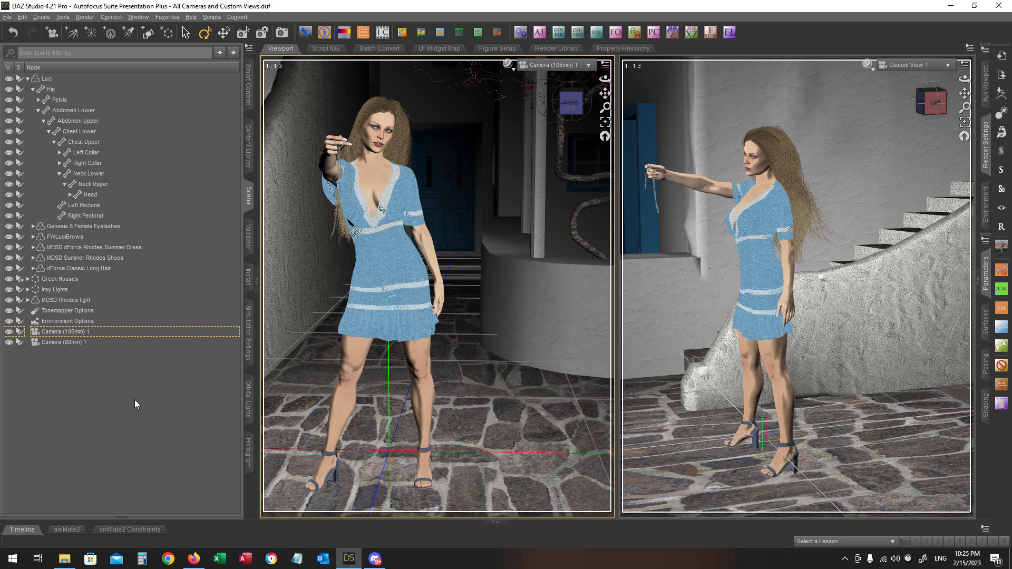
key(F5)
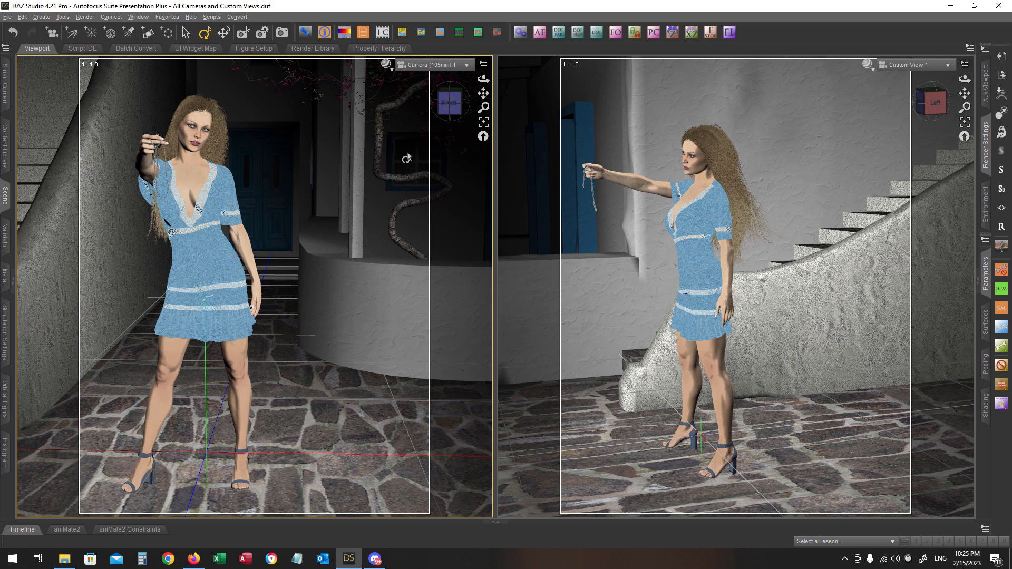
click(388, 64)
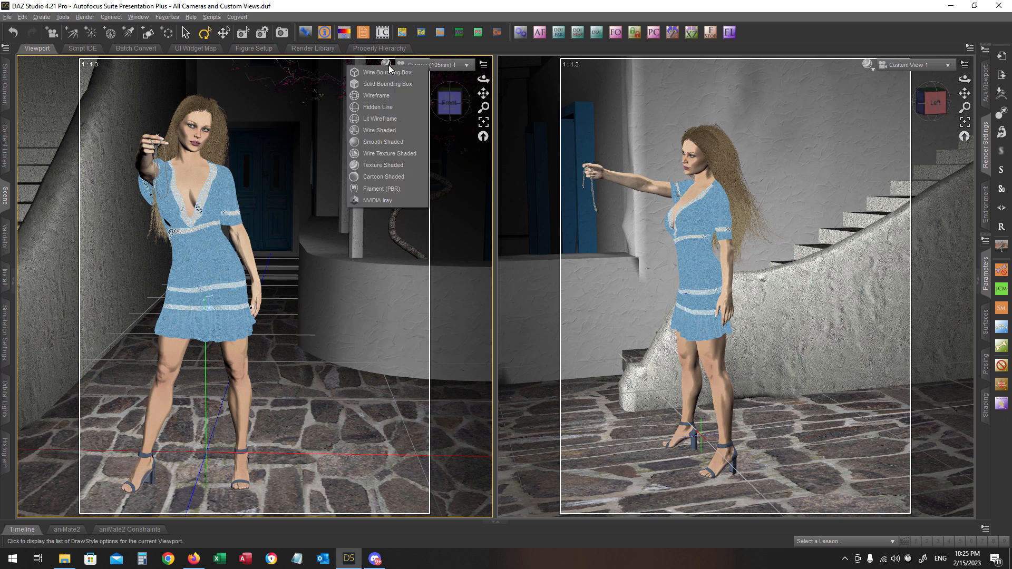
click(384, 200)
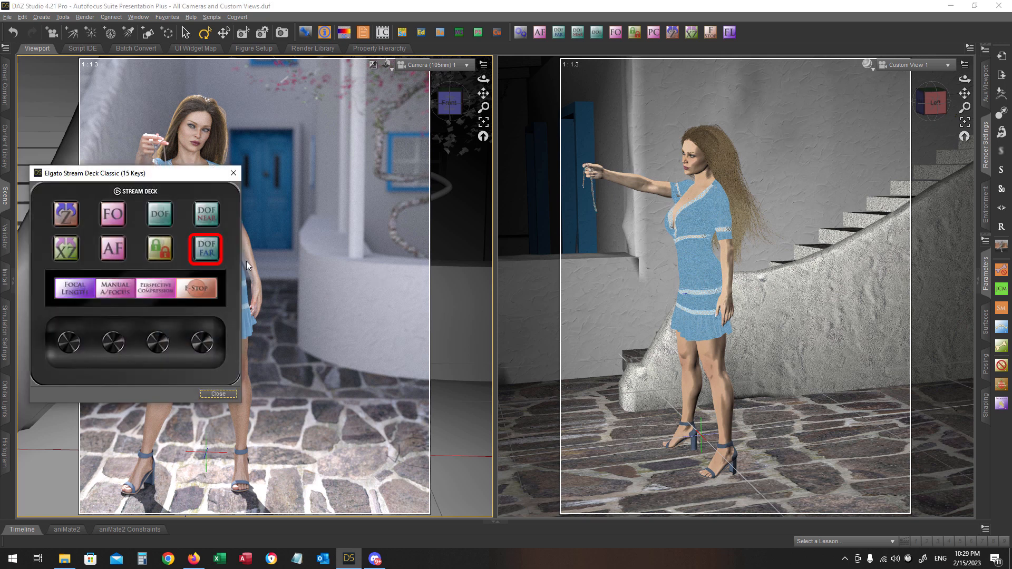
With Camera (105mm) 1 selected, show its far depth-of-field plane over the Iray preview.
key(Escape)
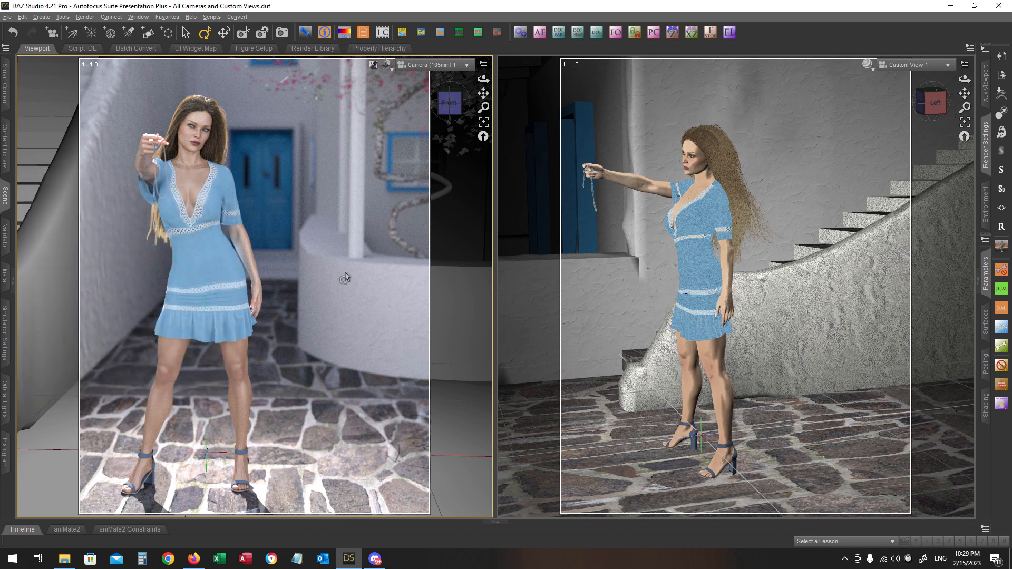
key(ctrl+alt+f)
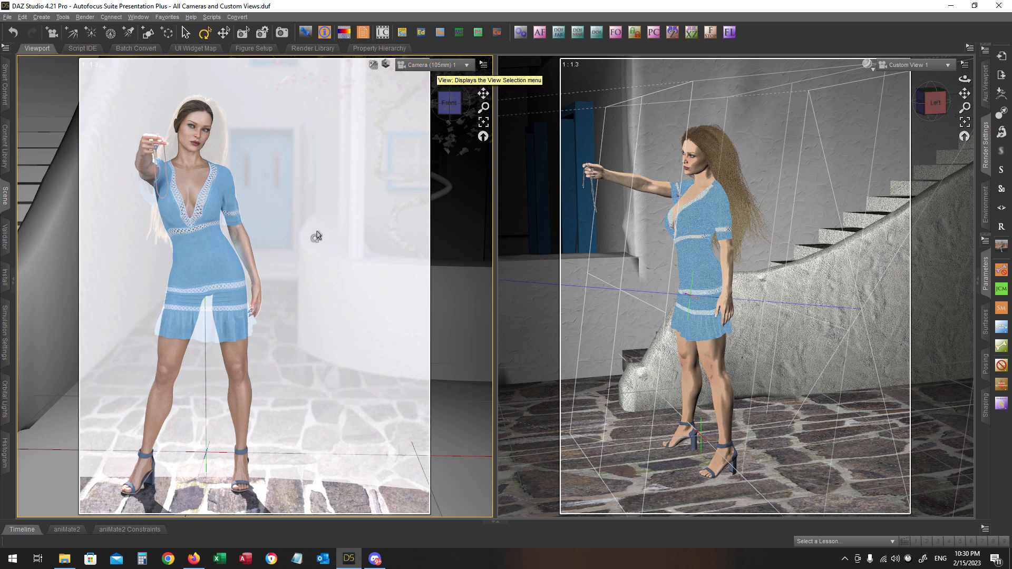
click(12, 279)
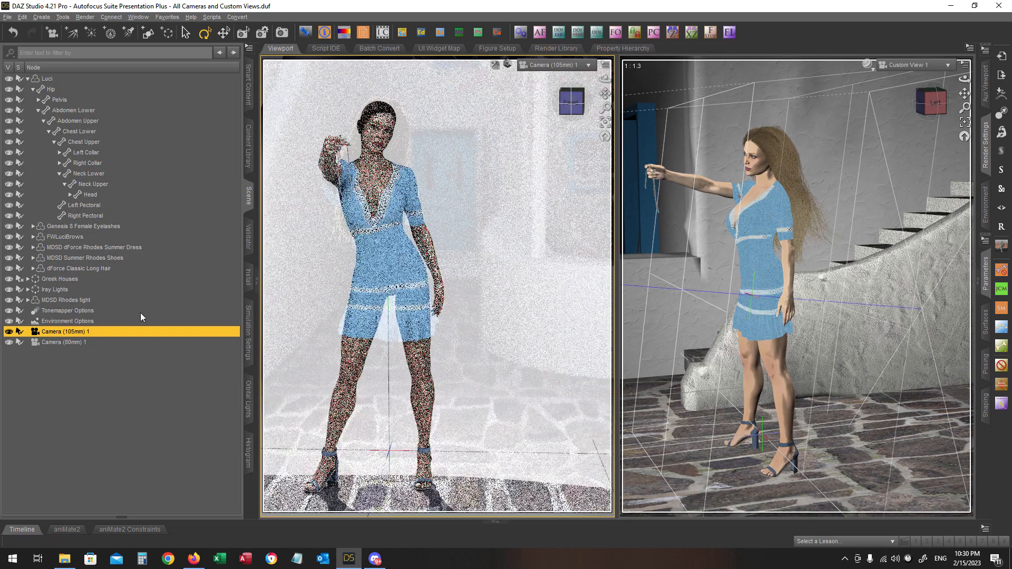
click(257, 290)
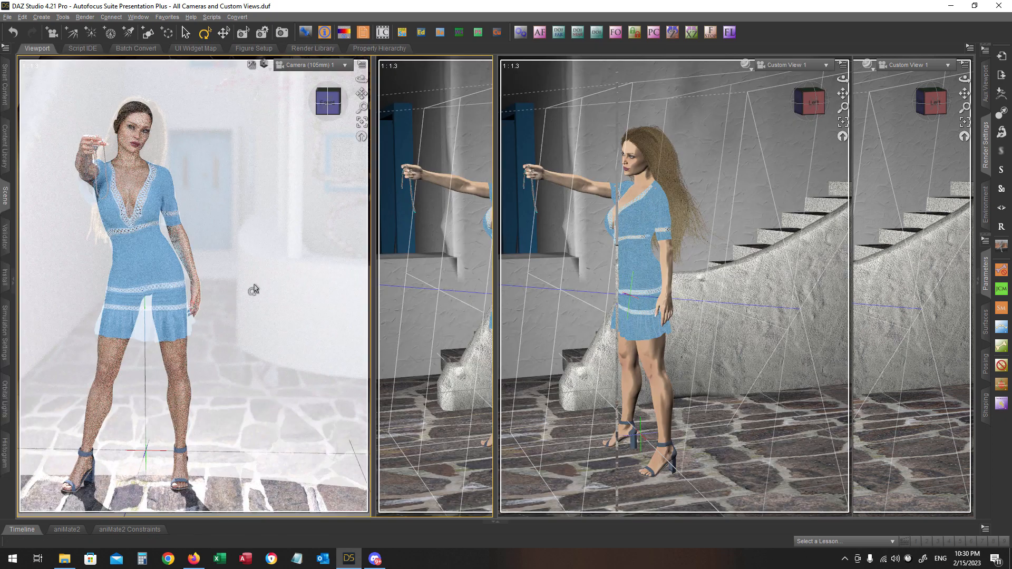
Examine the DOF overlay color, overlay opacity and near and far plane visibility in the Display parameters of Camera (105mm) 1.
click(979, 281)
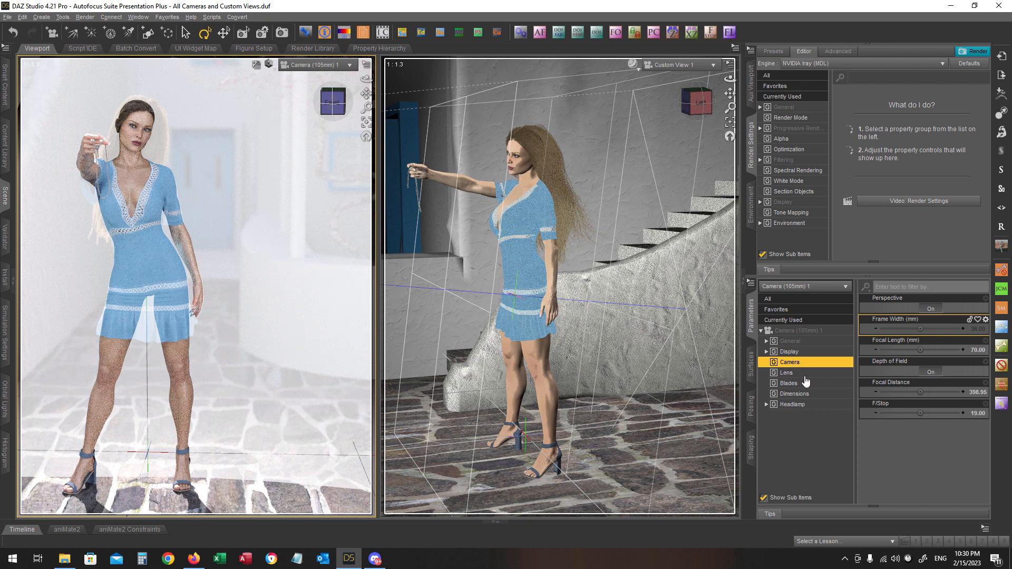
click(789, 352)
scroll(910, 420, down, 6)
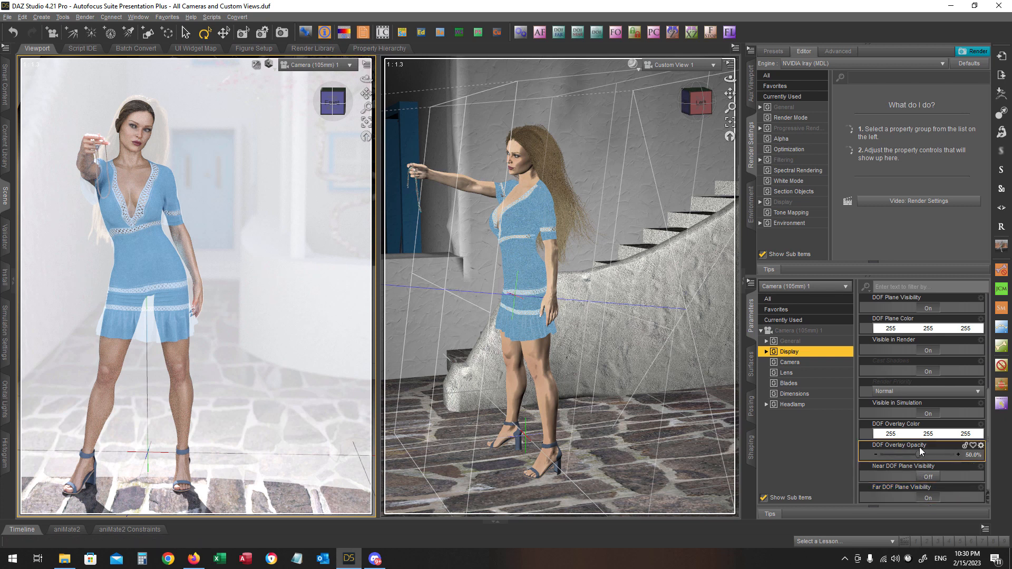
mouse_move(918, 455)
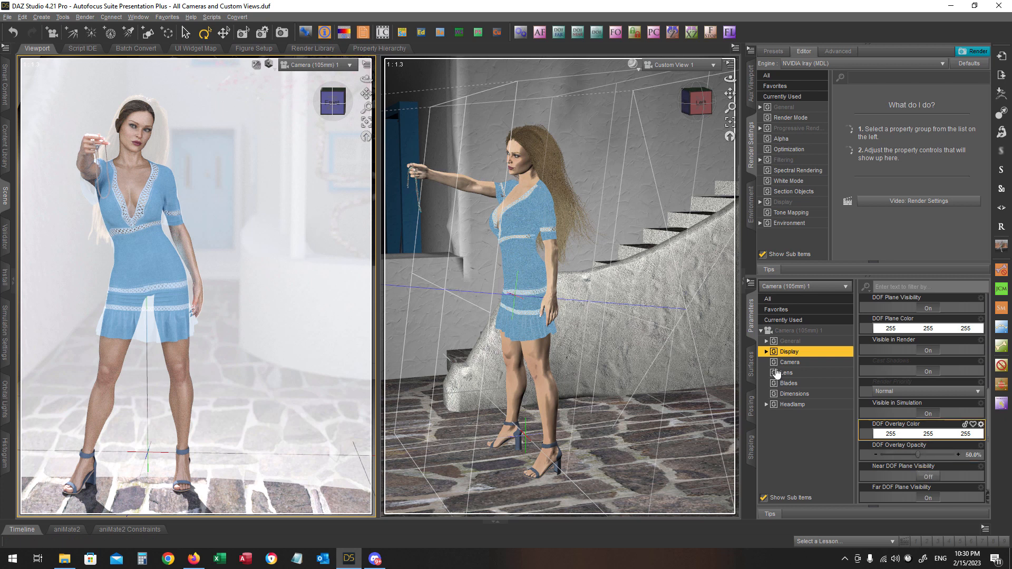
click(743, 293)
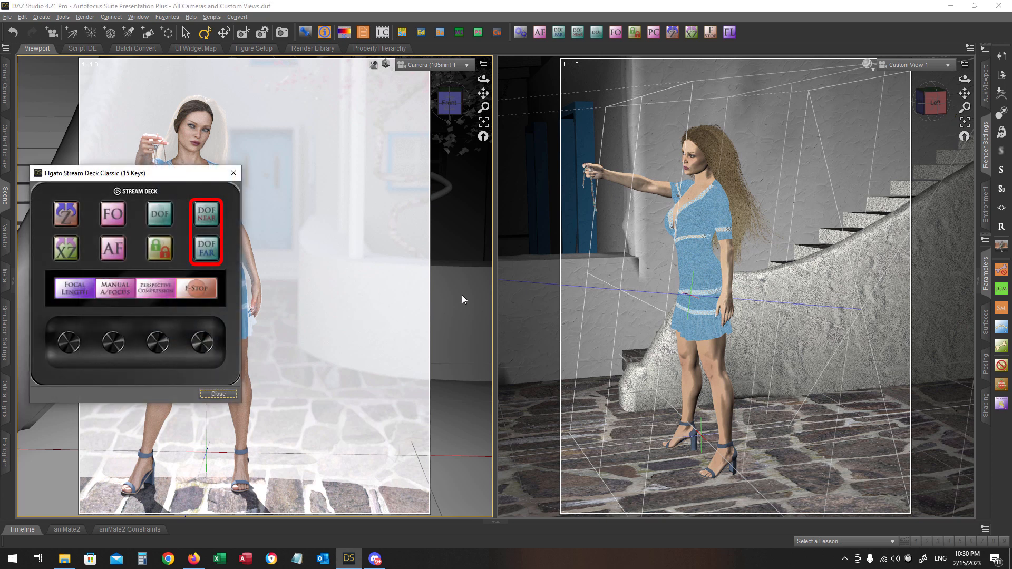
Raise the f-stop of Camera (105mm) 1 two steps to bring the outstretched hand into focus, and hide the near depth-of-field plane.
key(Escape)
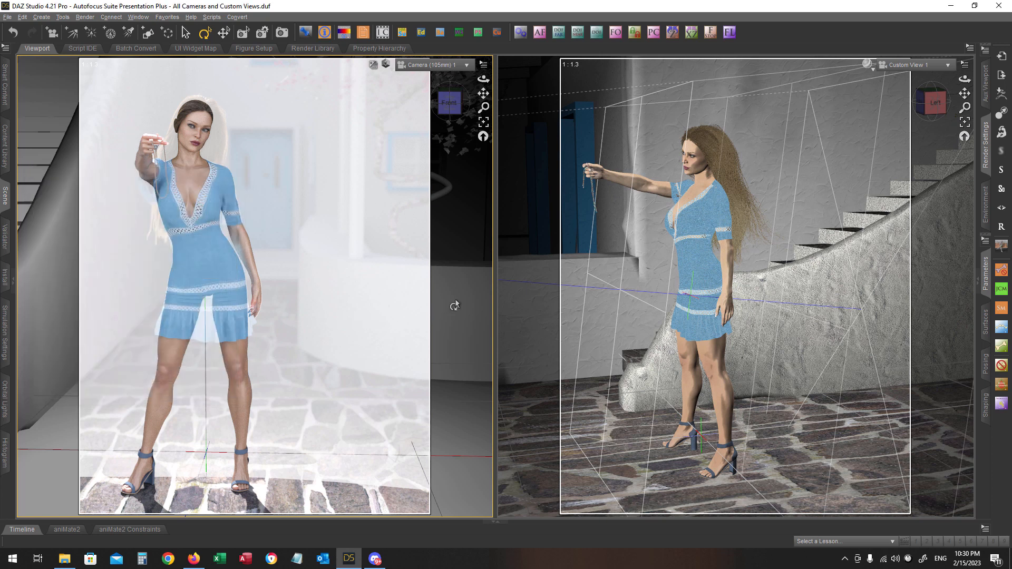
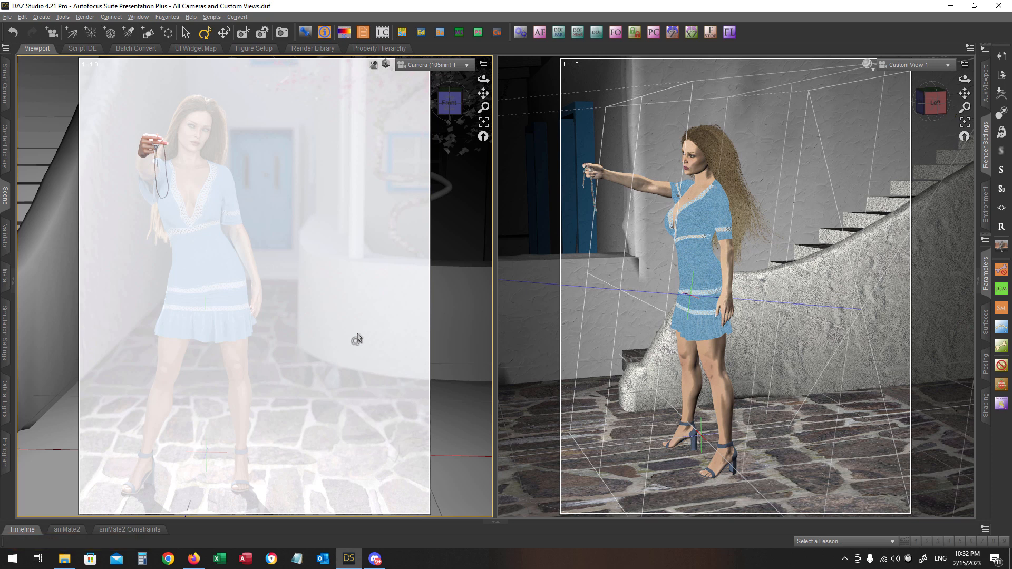
key(ctrl+Up)
key(ctrl+Up)
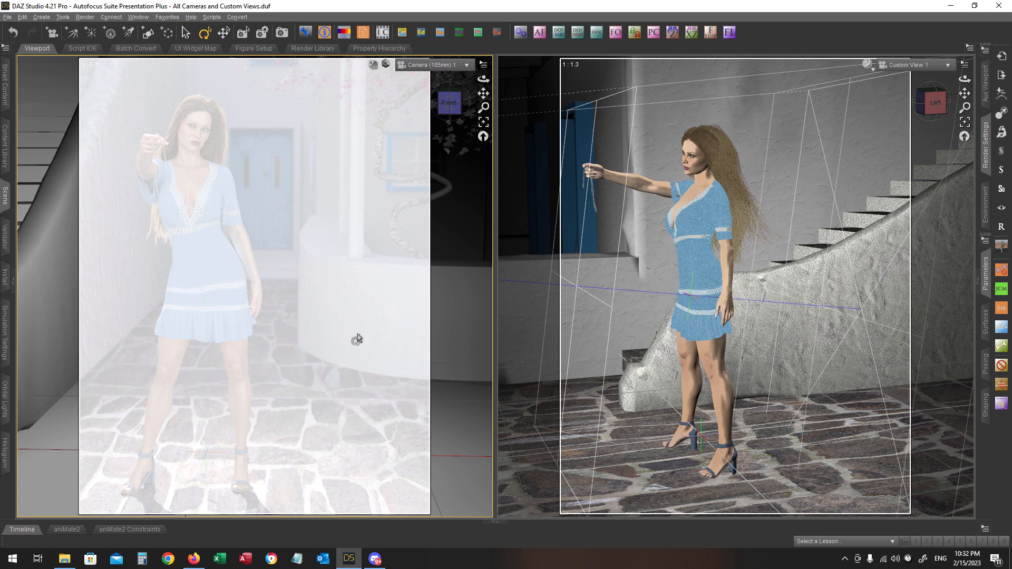
key(n)
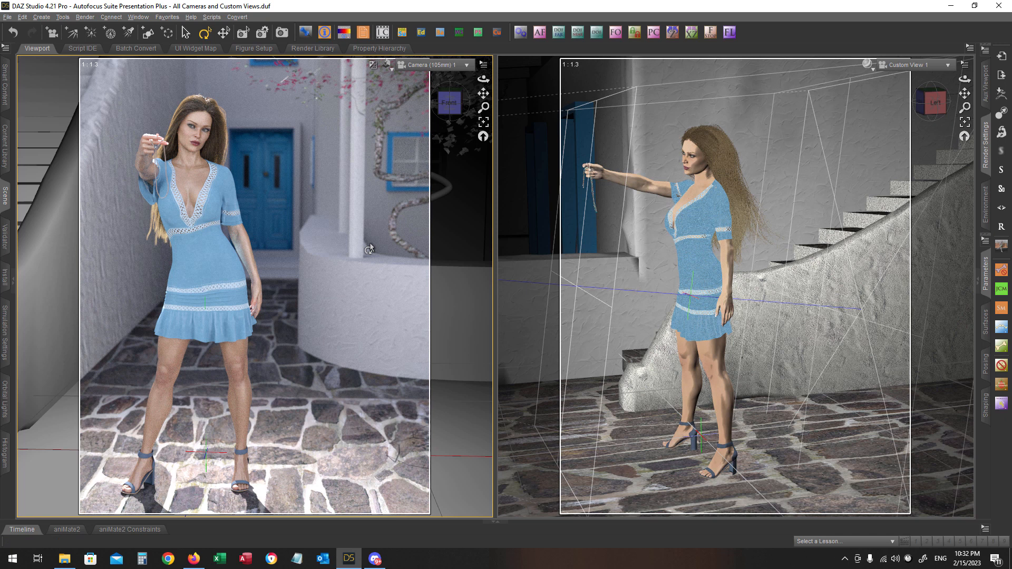
Return the Camera (105mm) 1 viewport from the Iray preview to Texture Shaded display.
click(388, 64)
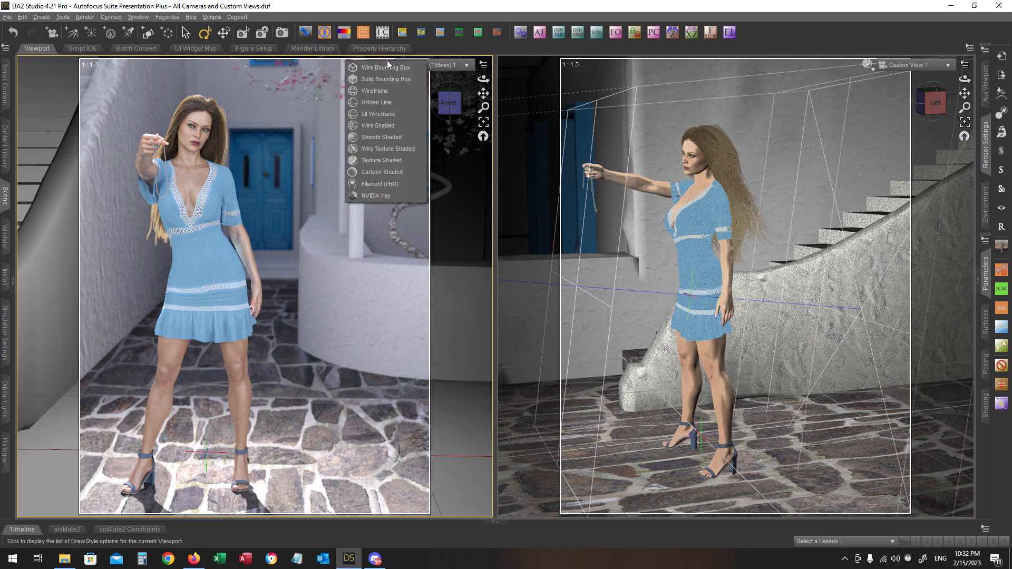
click(383, 195)
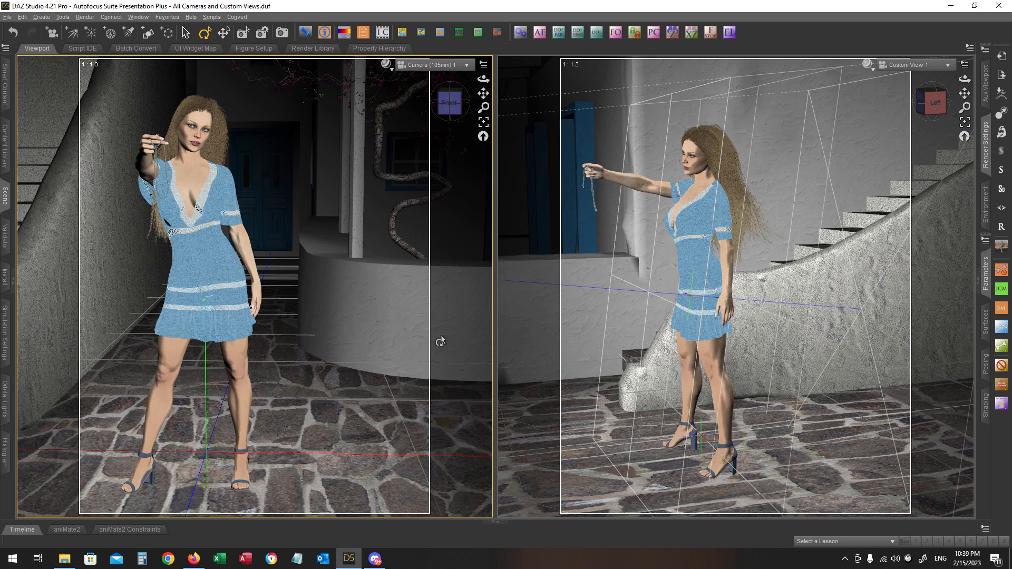
Select the figure's head and switch Auto Focus on for Camera (105mm) 1, focusing on her eyes instead.
click(203, 127)
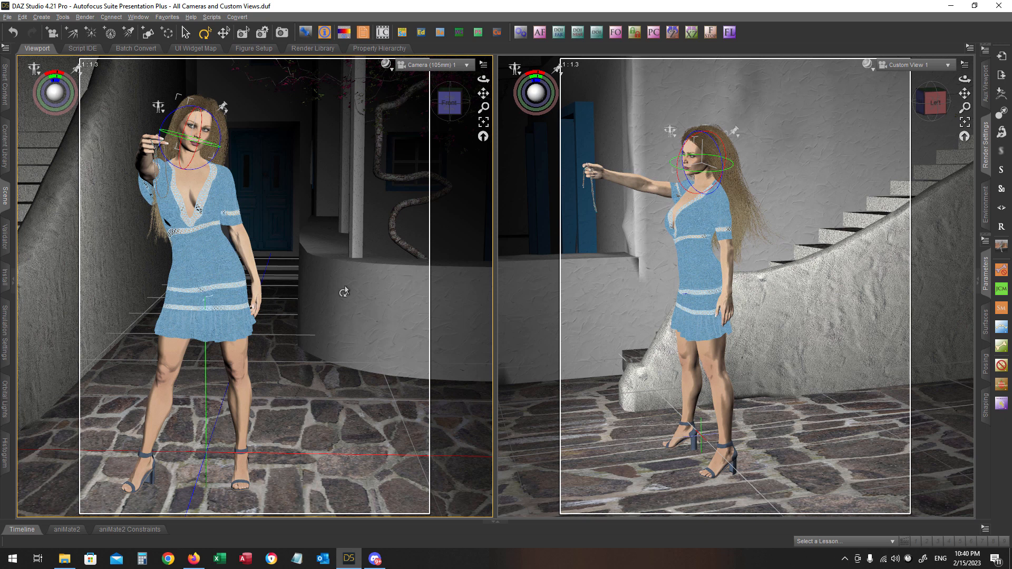
key(ctrl+shift+a)
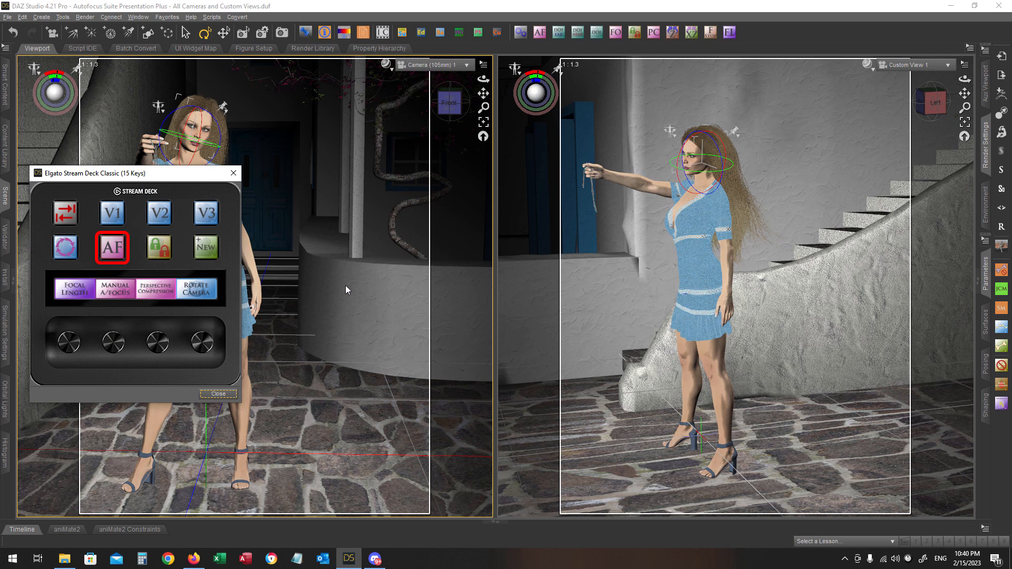
click(113, 256)
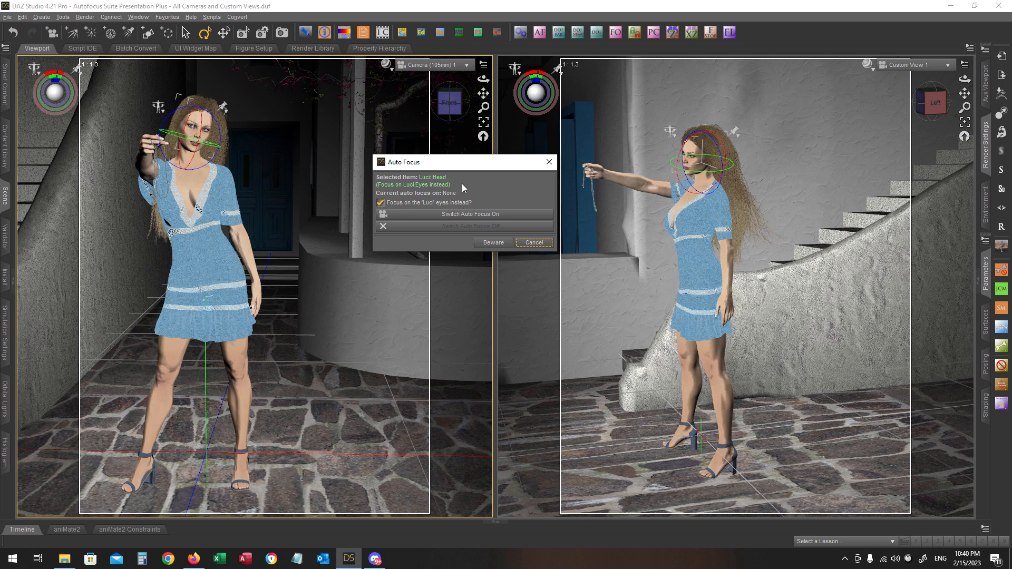
click(497, 203)
click(460, 215)
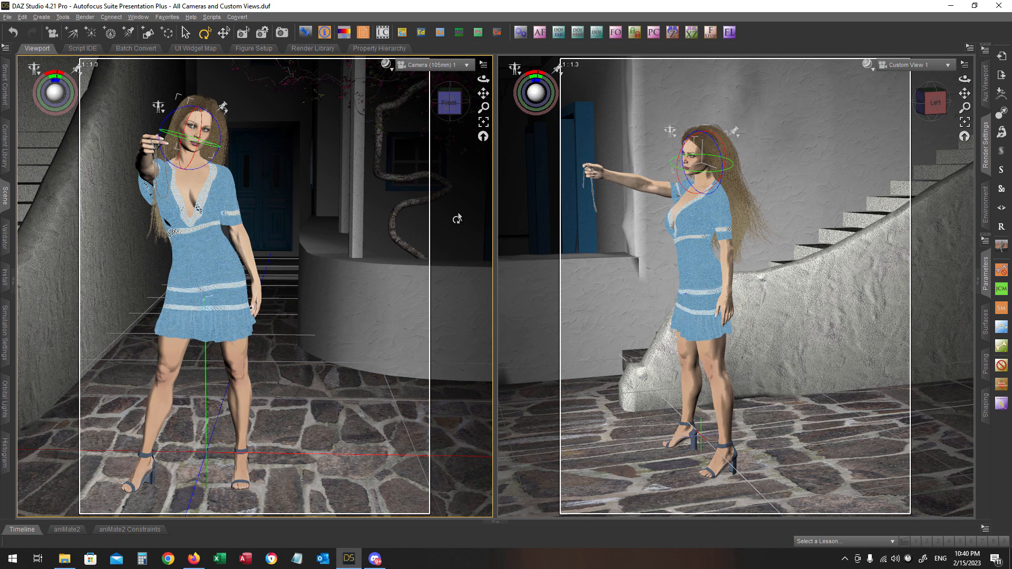
Try moving the whole figure about 85 cm away from the camera, select Camera (105mm) 1 to check its focus planes, and undo the move.
click(15, 283)
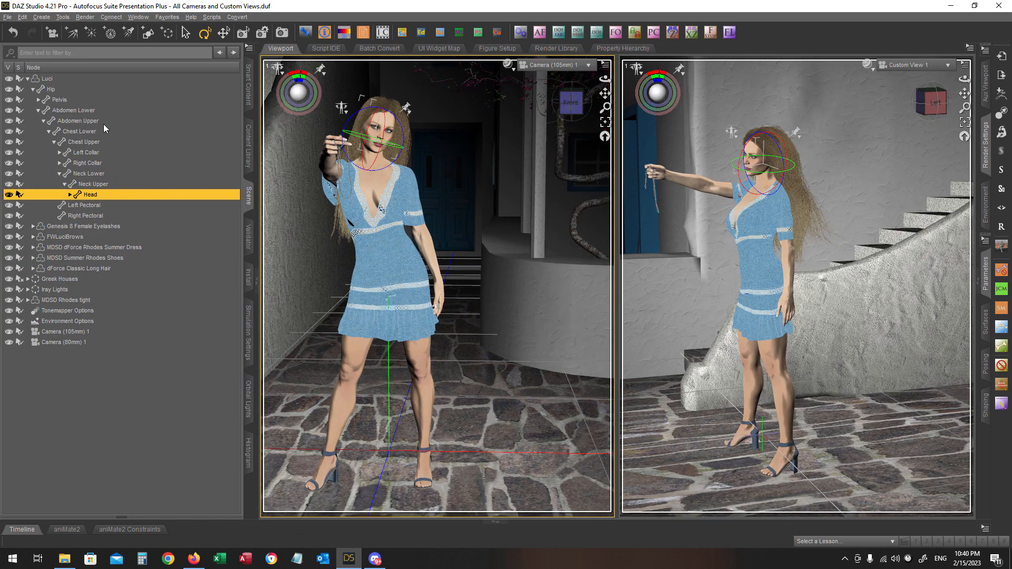
click(49, 79)
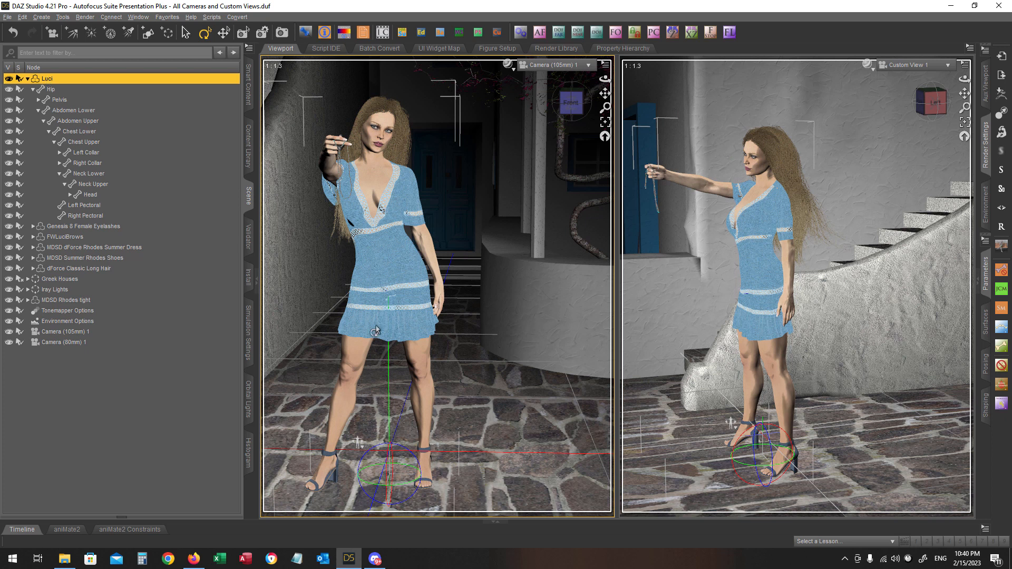
click(224, 33)
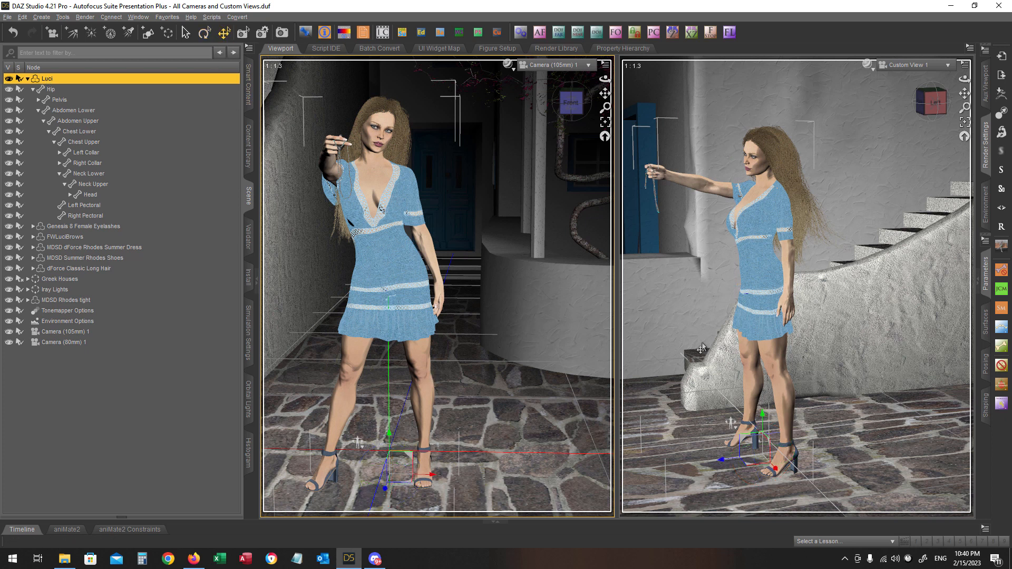
click(723, 458)
drag(730, 458, 839, 428)
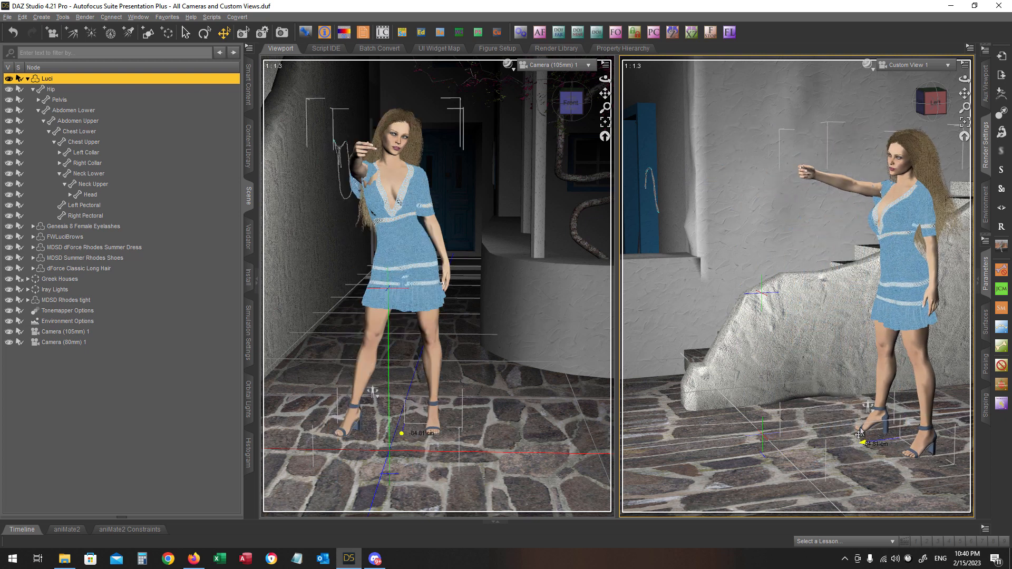
click(59, 334)
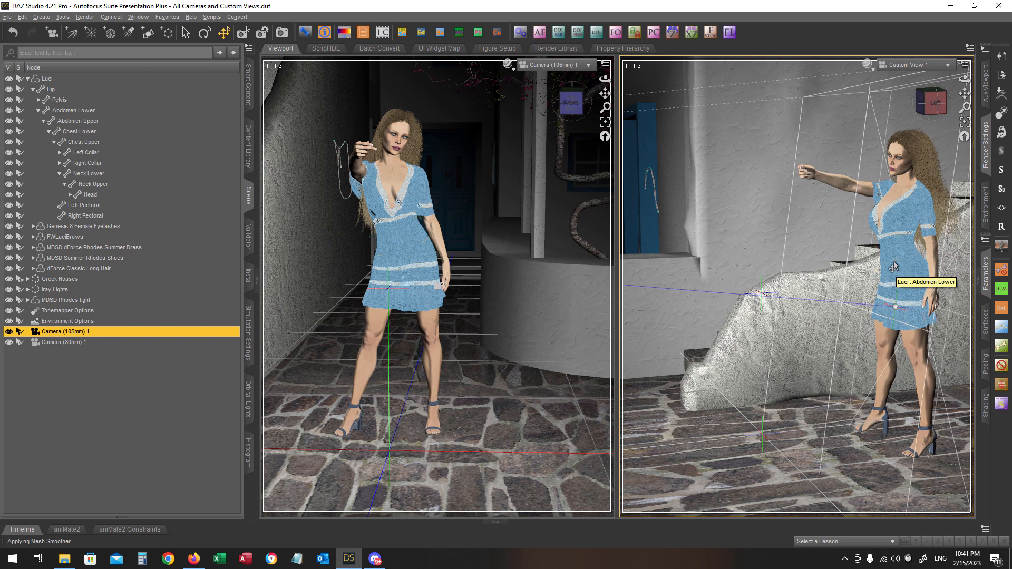
click(13, 33)
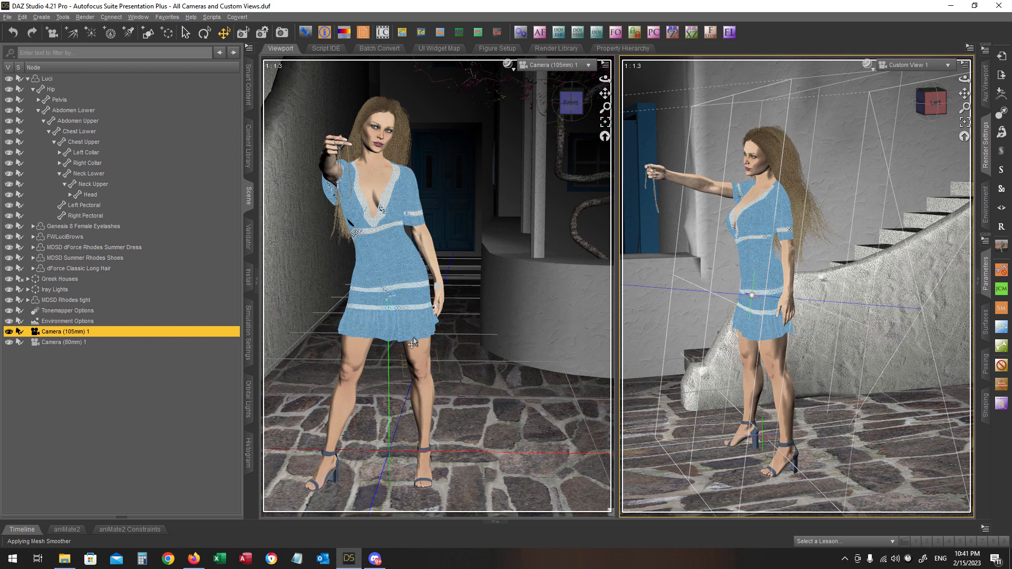
Select the figure's head again and switch Auto Focus off for Camera (105mm) 1.
click(380, 128)
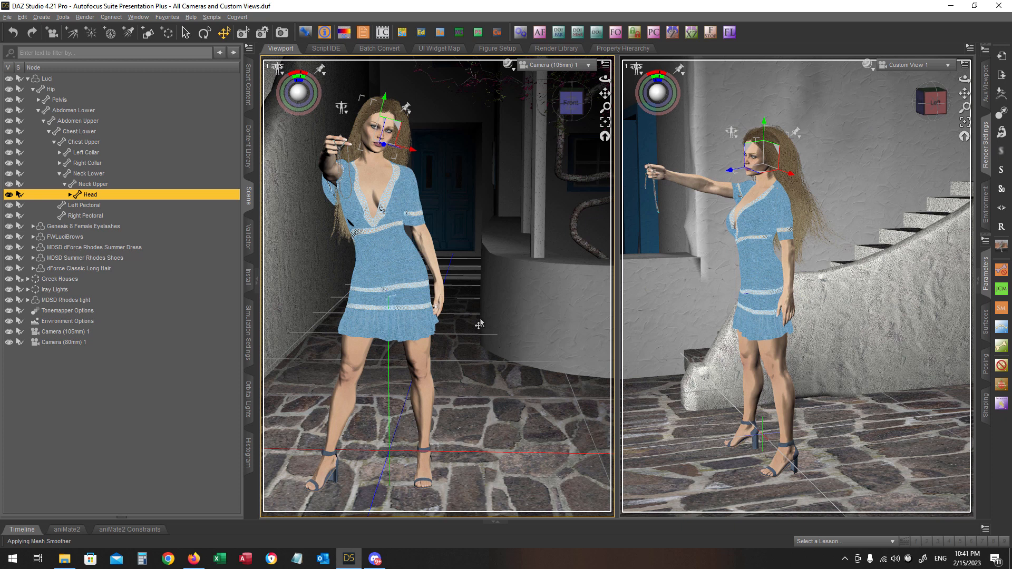
key(ctrl+shift+a)
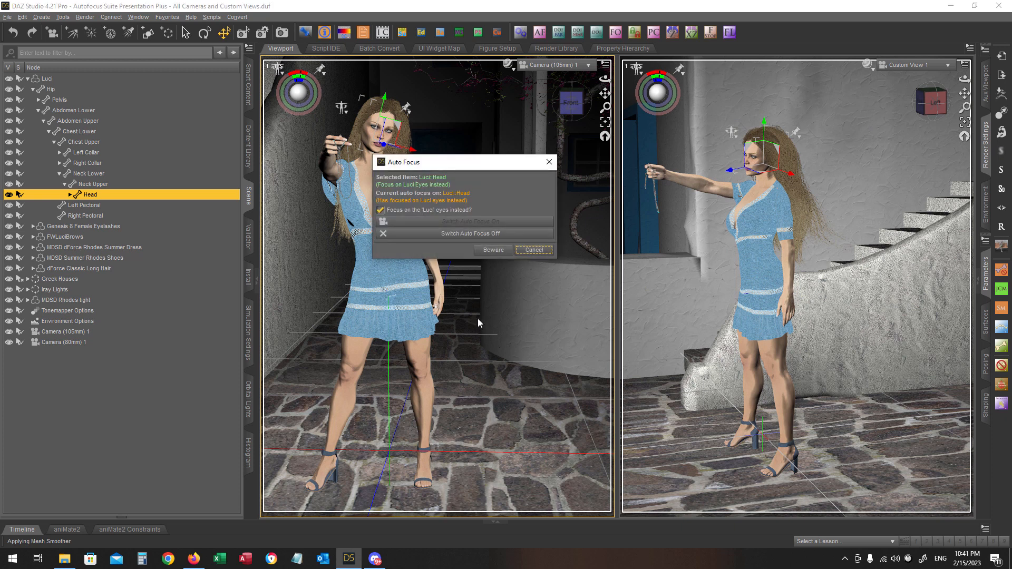
click(443, 235)
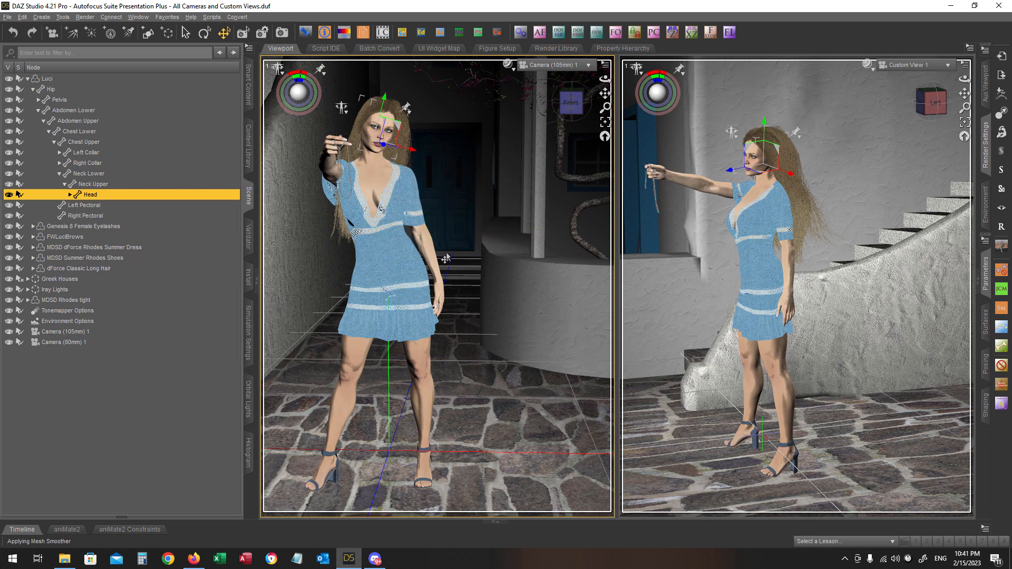
Hide the Scene list, view the perspective compression dial on the Stream Deck layout, and close the layout.
click(257, 287)
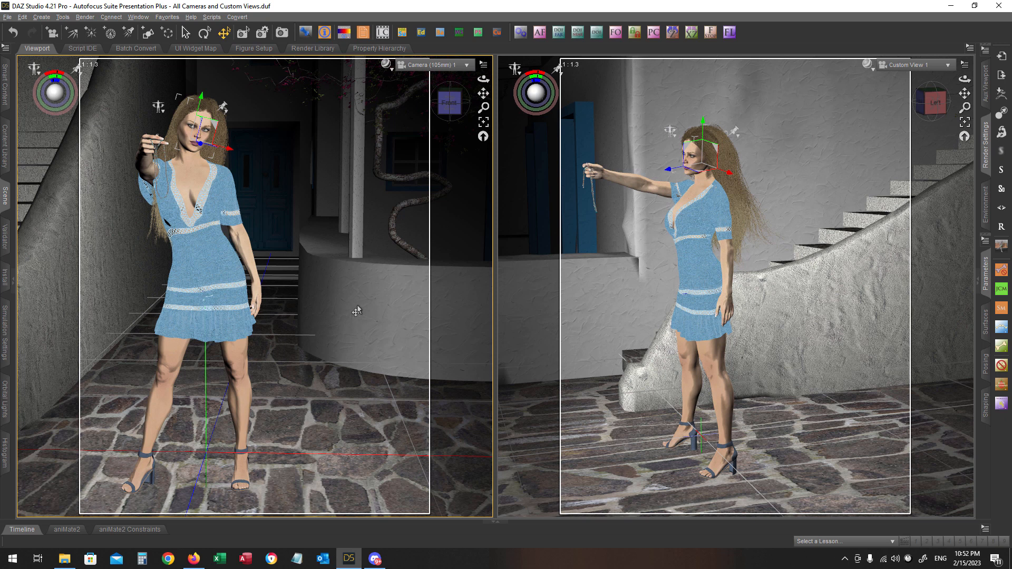
key(F12)
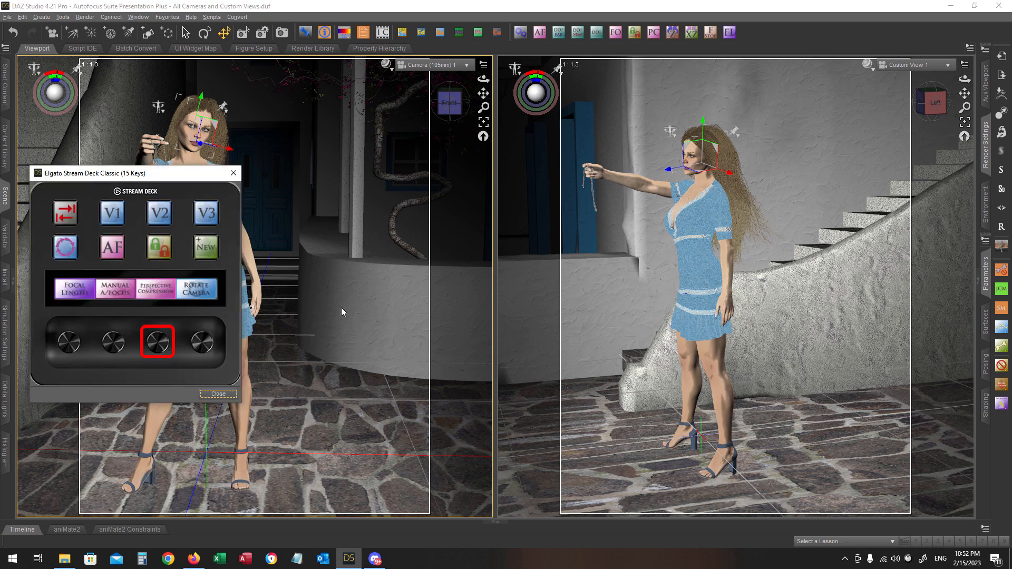
click(215, 393)
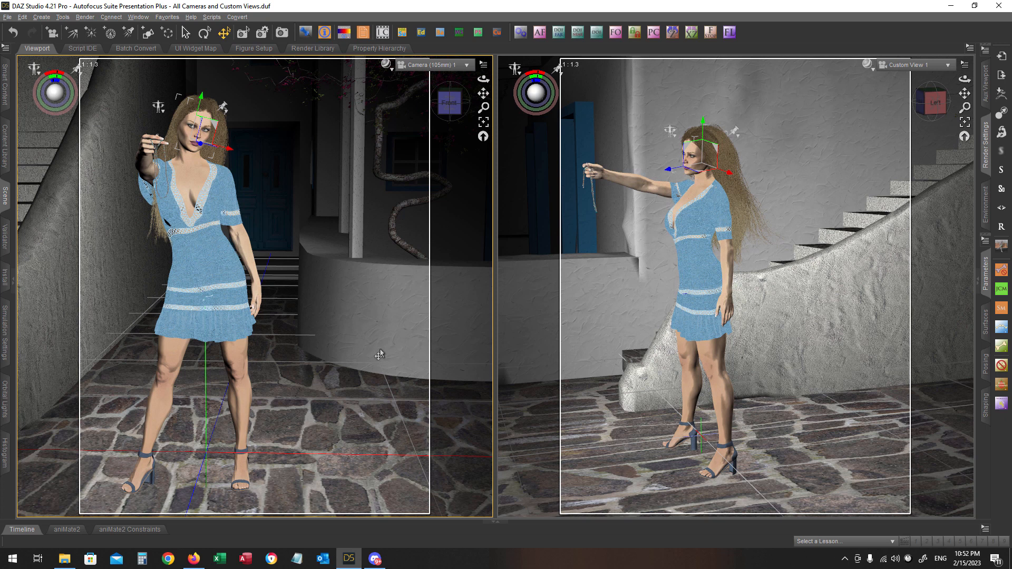
Increase the perspective compression of Camera (105mm) 1 to a focal length of about 143 mm.
key(Up)
key(Up)
key(Up)
key(Up)
key(Up)
key(Up)
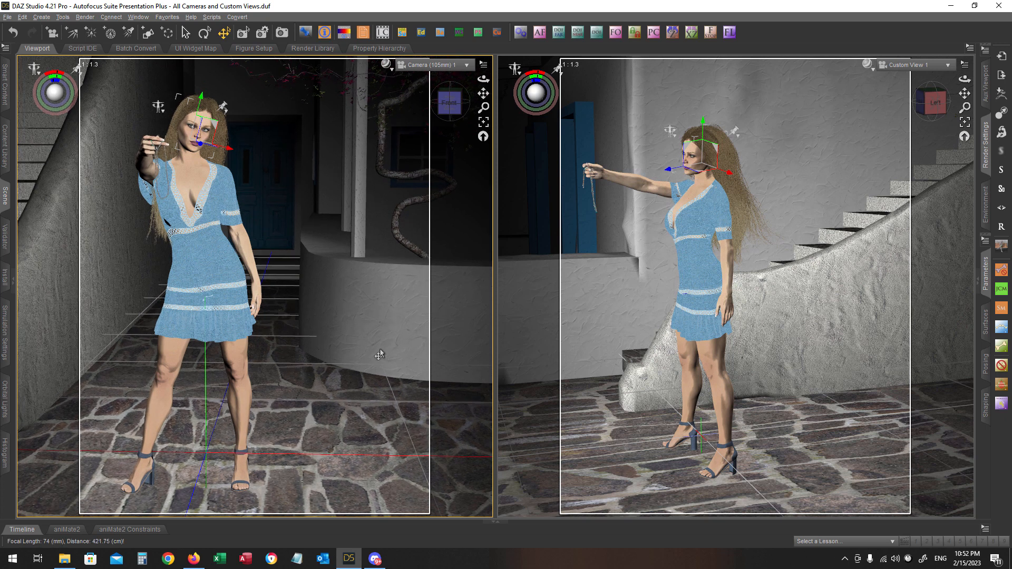
key(Up)
key(Up)
key(Up)
key(Up)
key(Up)
key(Up)
key(Up)
key(Up)
key(Up)
key(Up)
key(Up)
key(Up)
key(Up)
key(Up)
key(Up)
key(Up)
key(Up)
key(Up)
key(Up)
key(Up)
key(Up)
key(Up)
key(Up)
key(Up)
key(Up)
key(Up)
key(Up)
key(Up)
key(Up)
key(Up)
key(Up)
key(Up)
key(Up)
key(Up)
key(Up)
key(Up)
key(Up)
key(Up)
key(Up)
key(Up)
key(Up)
key(Up)
key(Up)
key(Up)
key(Up)
key(Up)
key(Up)
key(Up)
key(Up)
key(Up)
key(Up)
key(Up)
key(Up)
key(Up)
key(Up)
key(Up)
key(Up)
key(Up)
key(Up)
key(Up)
key(Up)
key(Up)
key(Up)
key(Up)
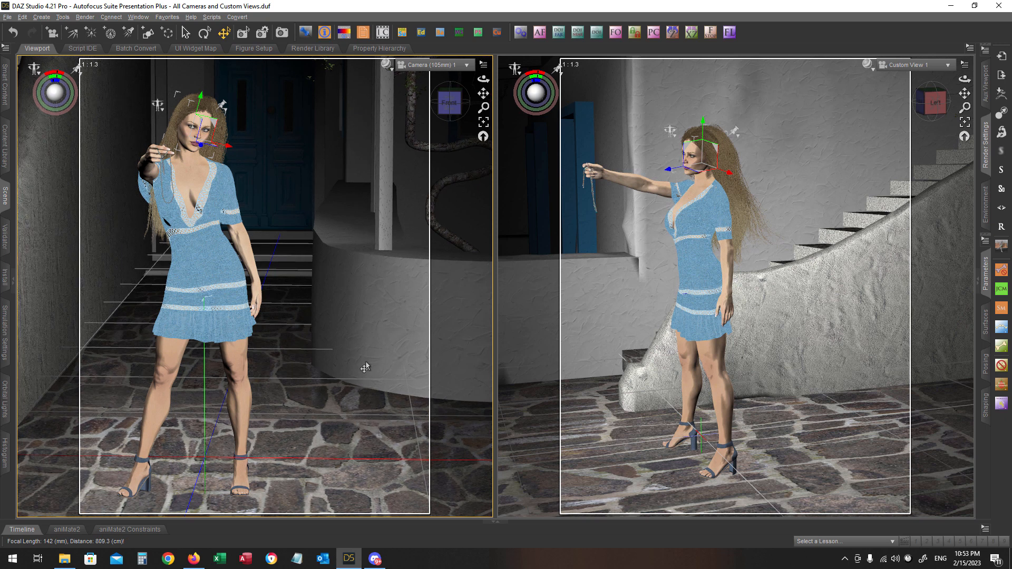
key(Up)
key(Up)
key(Up)
key(Up)
key(Up)
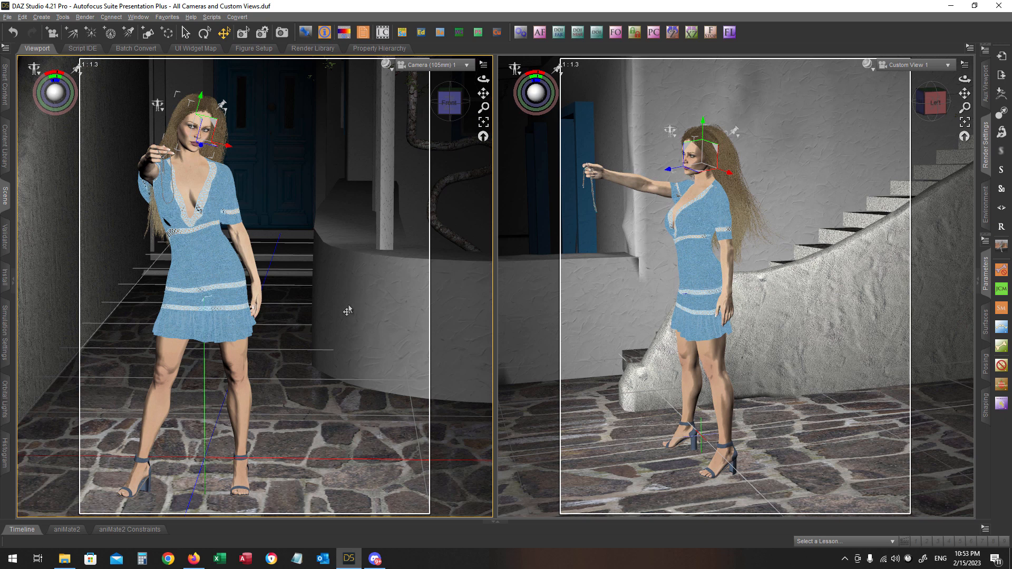
Reduce the perspective compression of Camera (105mm) 1 to a focal length of about 53 mm.
scroll(348, 305, up, 3)
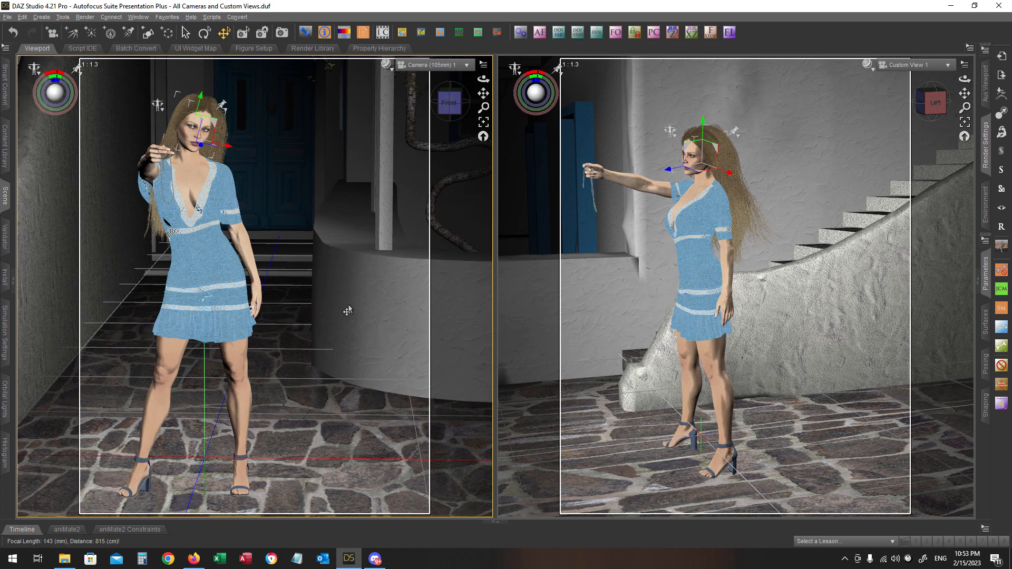
scroll(348, 305, up, 4)
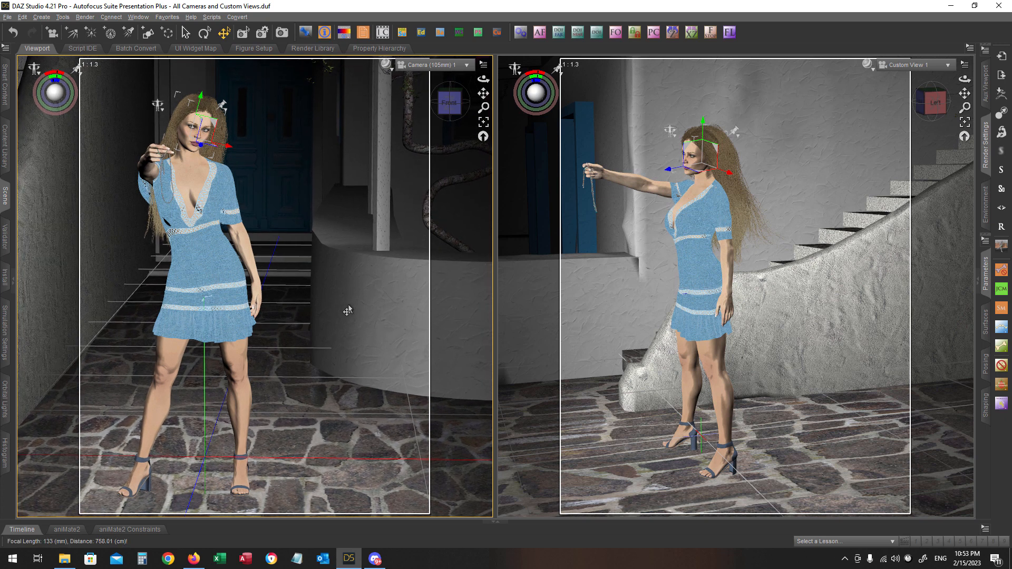
scroll(273, 389, up, 4)
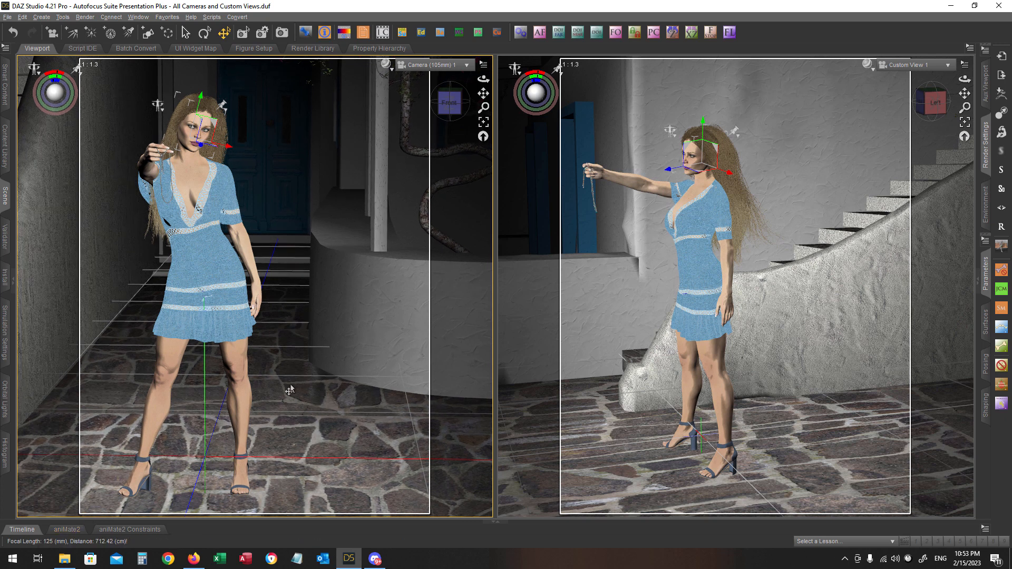
scroll(324, 336, up, 4)
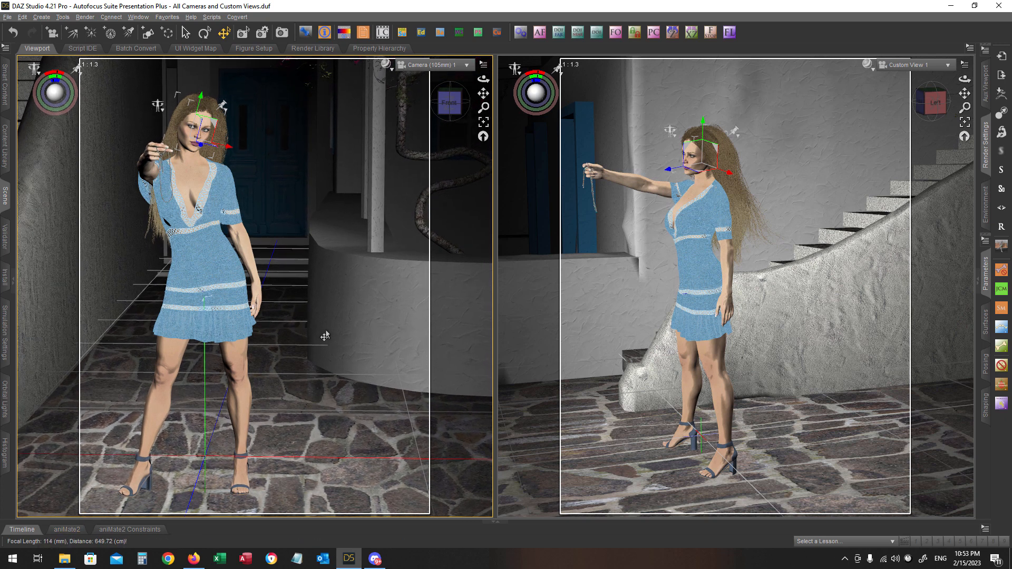
scroll(325, 335, up, 4)
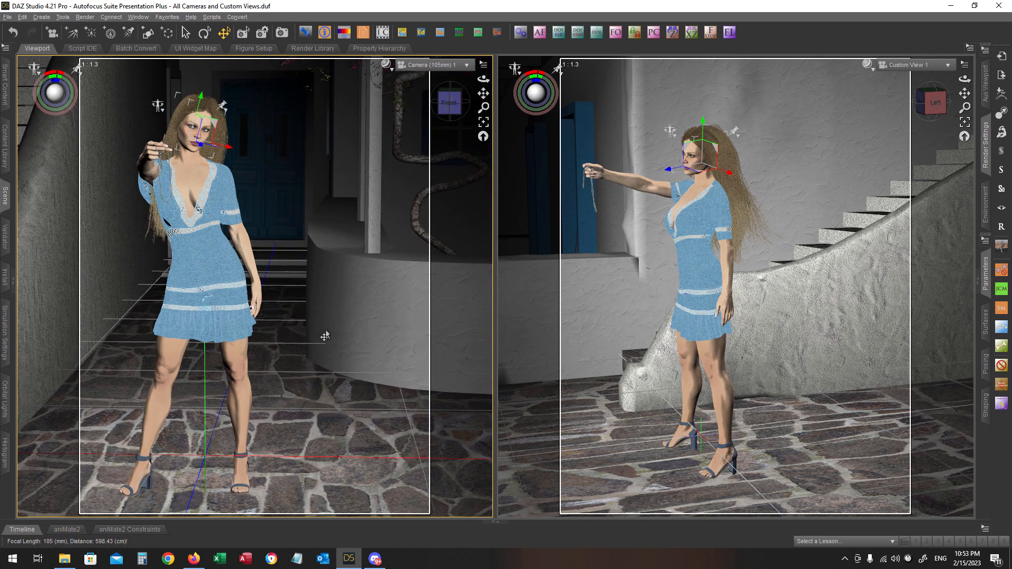
scroll(325, 336, up, 4)
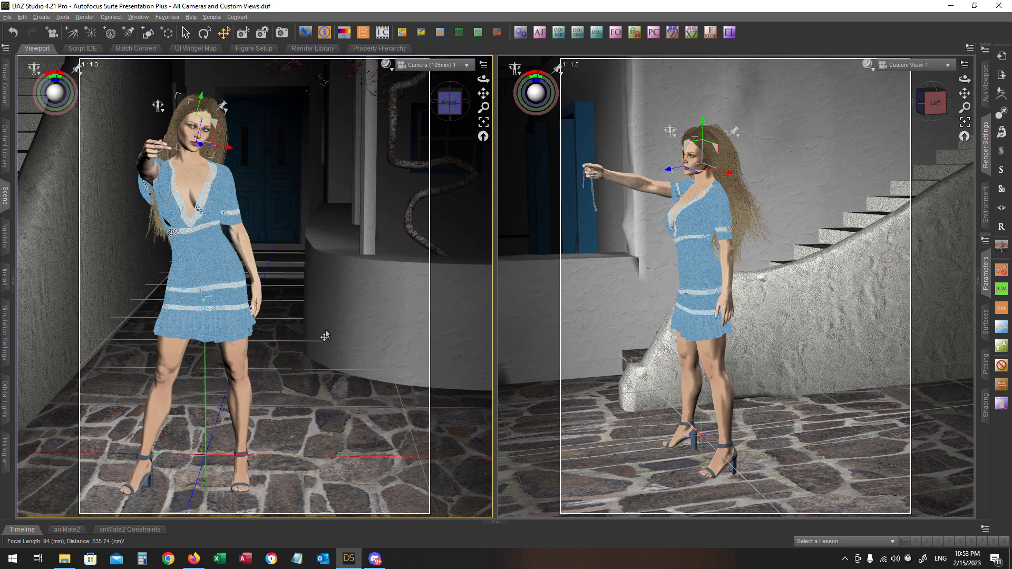
scroll(325, 336, up, 3)
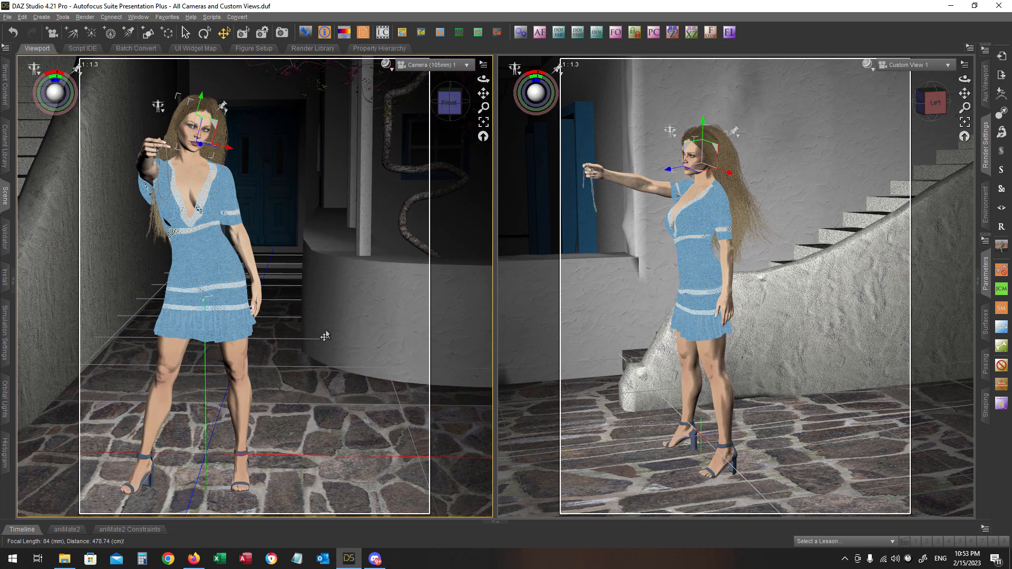
scroll(325, 335, up, 3)
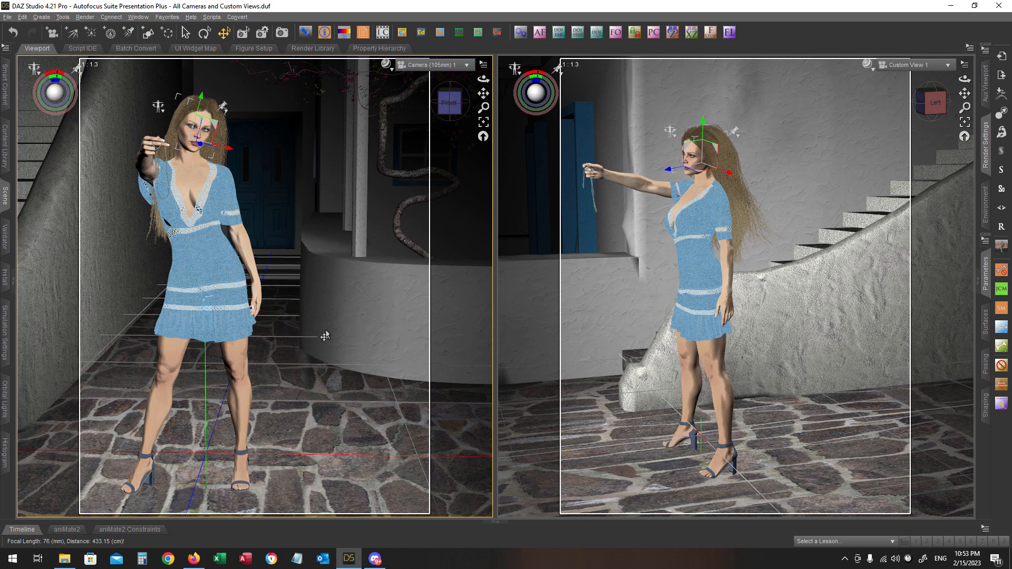
scroll(325, 335, up, 3)
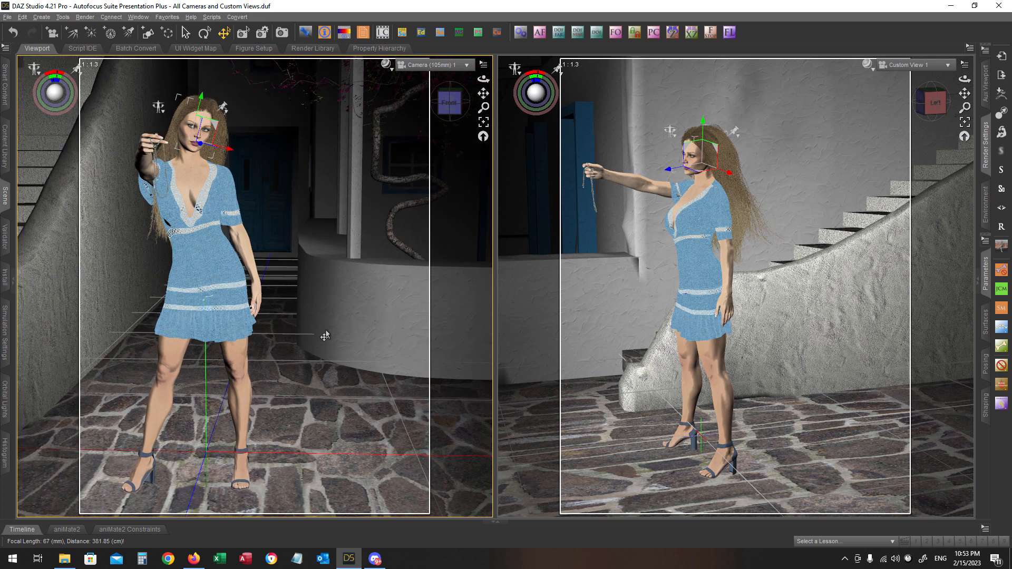
scroll(324, 336, up, 1)
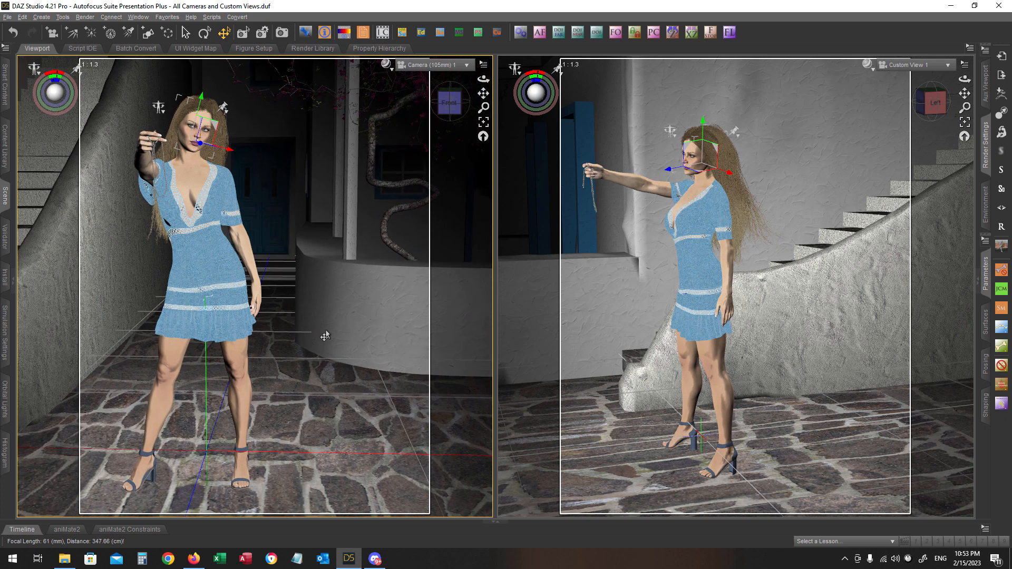
scroll(324, 336, up, 1)
scroll(324, 335, up, 4)
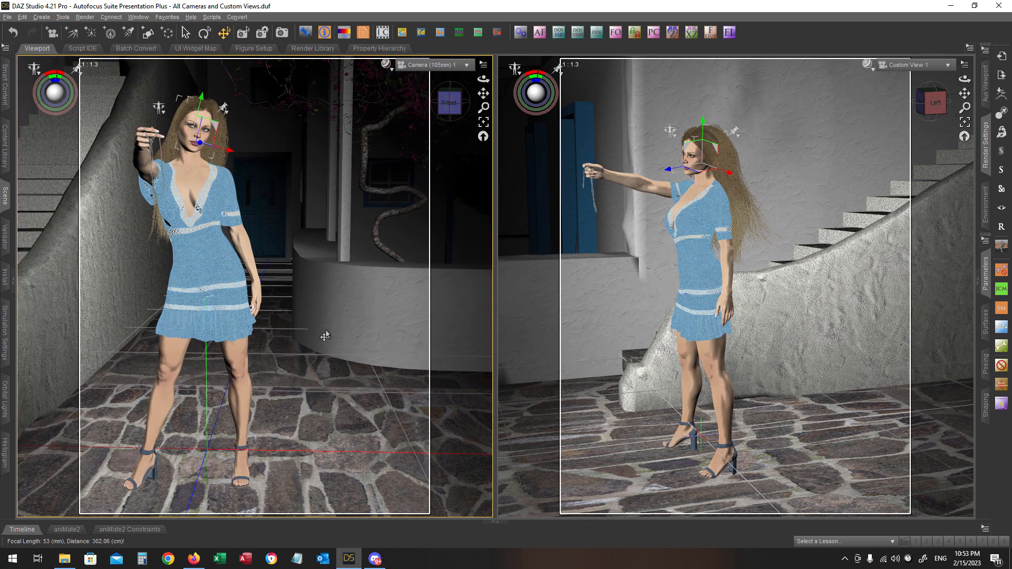
scroll(325, 335, up, 1)
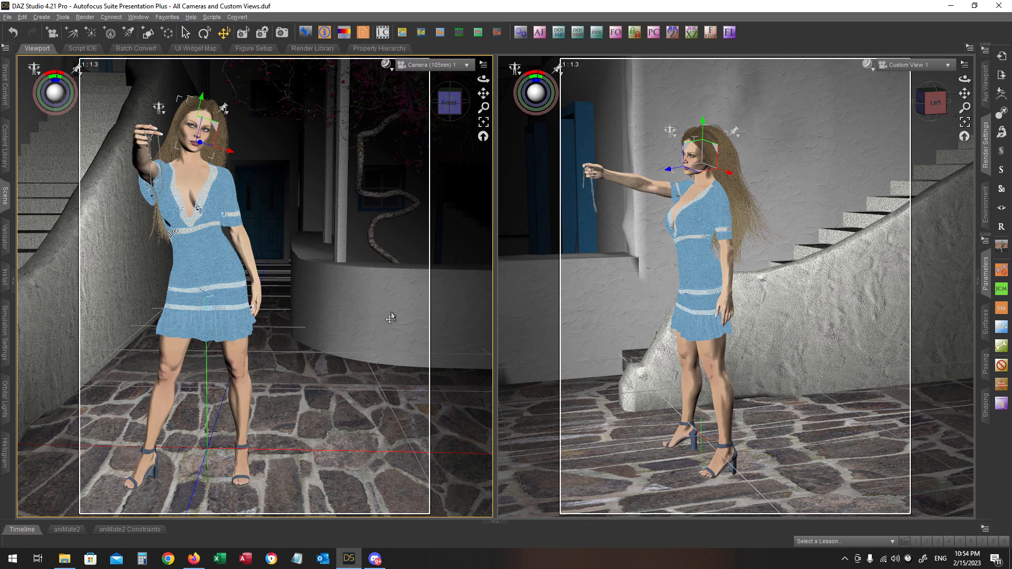
Raise the perspective compression of Camera (105mm) 1 to a focal length of 109 mm.
key(Down)
key(Down)
key(Down)
key(Down)
key(Down)
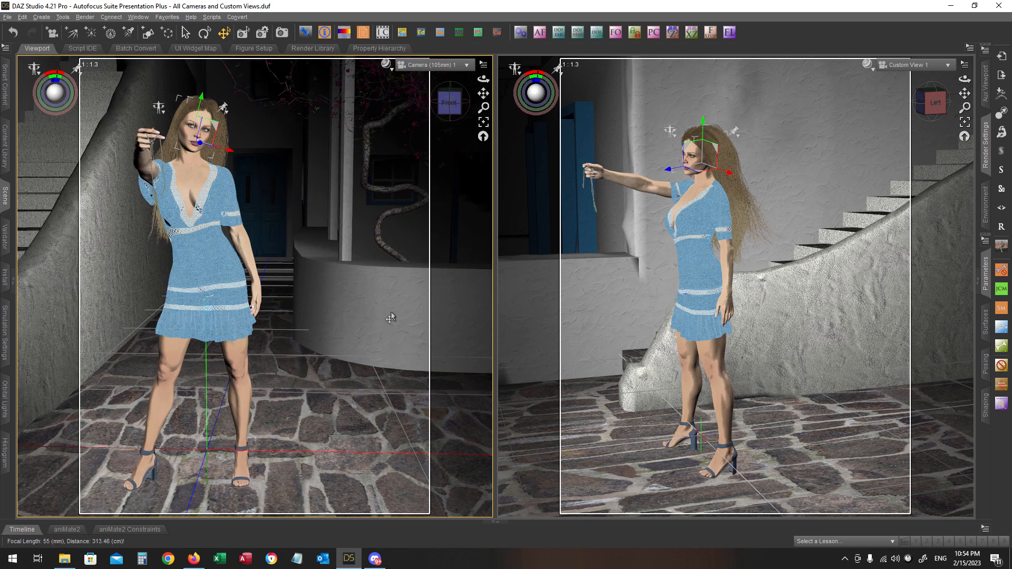
key(Up)
key(Up)
key(Up)
key(Up)
key(Up)
key(Up)
key(Up)
key(Up)
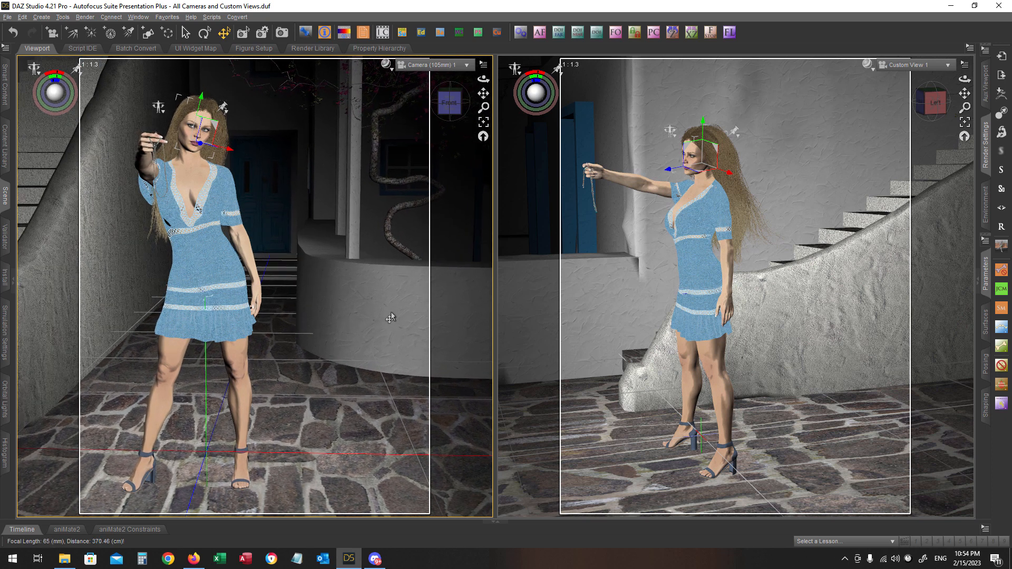
key(Up)
key(Up)
key(Up)
key(Up)
key(Up)
key(Up)
key(Up)
key(Up)
key(Up)
key(Up)
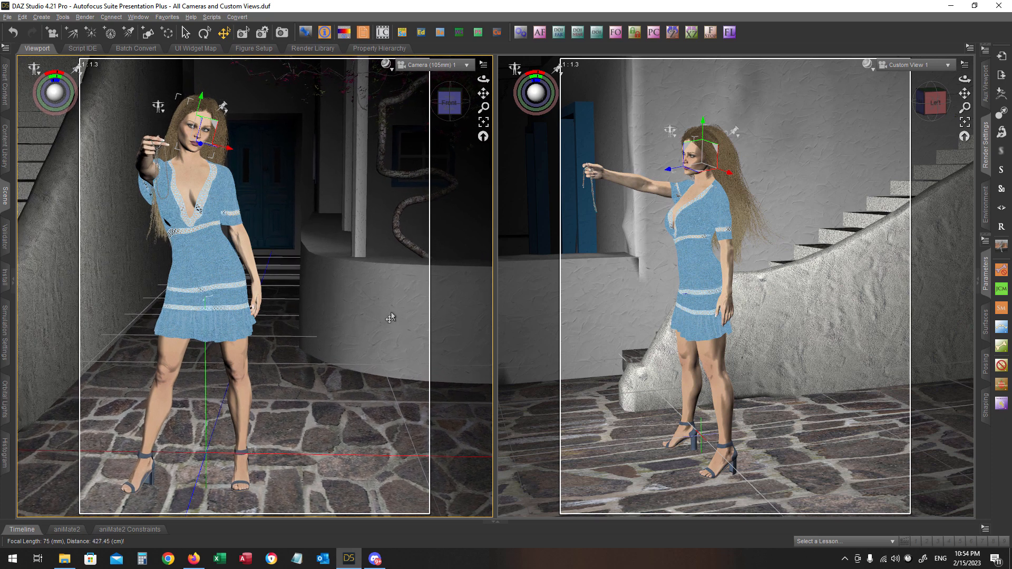
key(Up)
key(Up)
key(Up)
key(Up)
key(Up)
key(Up)
key(Up)
key(Up)
key(Up)
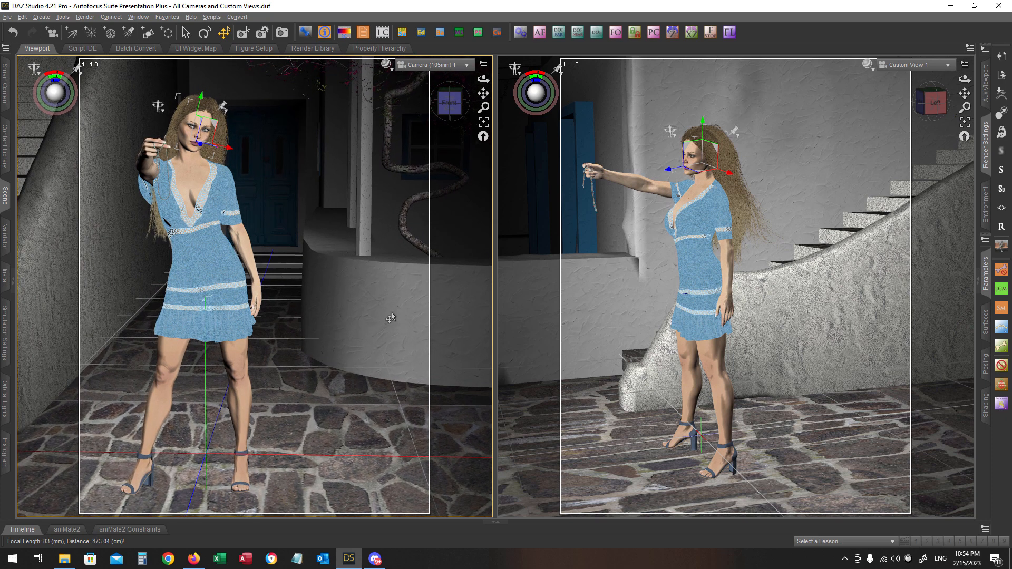
key(Up)
key(Up)
key(Up)
key(Up)
key(Up)
key(Up)
key(Up)
key(Up)
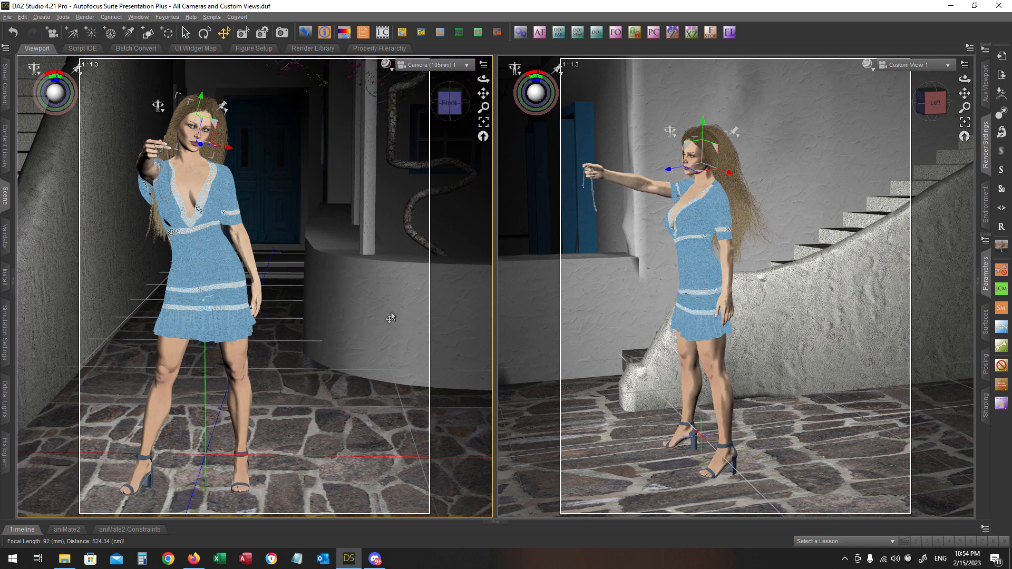
key(Up)
key(Up)
key(Up)
key(Up)
key(Up)
key(Up)
key(Up)
key(Up)
key(Up)
key(Up)
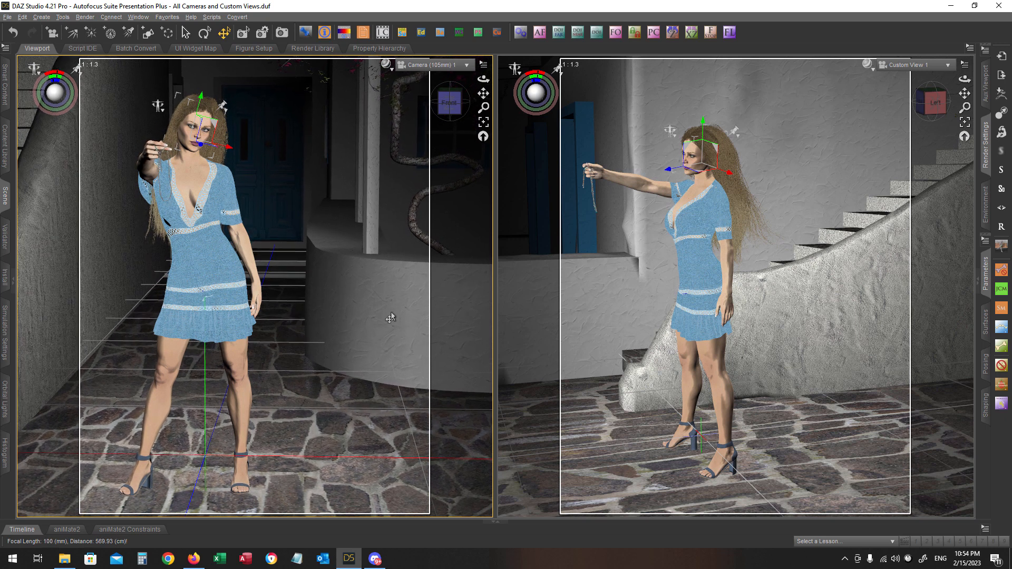
key(Up)
key(Up)
key(Up)
key(Up)
key(Up)
key(Up)
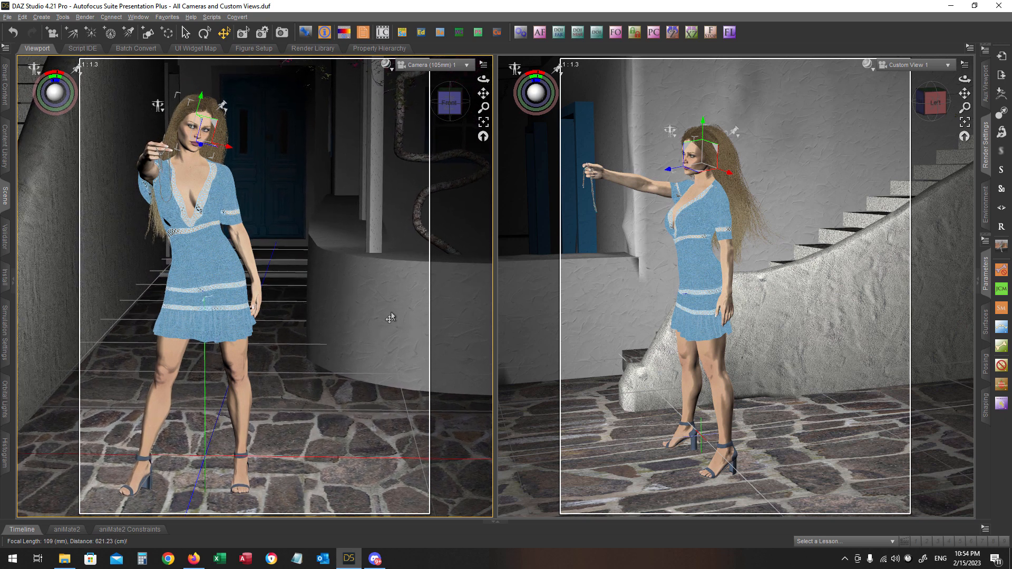
key(Down)
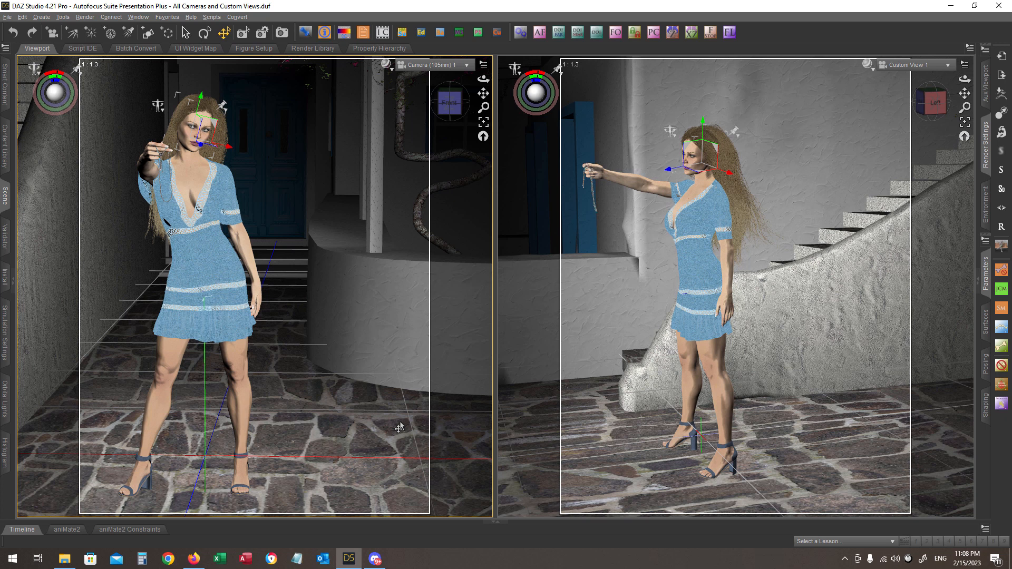
Orbit and bank Camera (105mm) 1 off level, and level it by resetting its Z rotation to zero.
key(l)
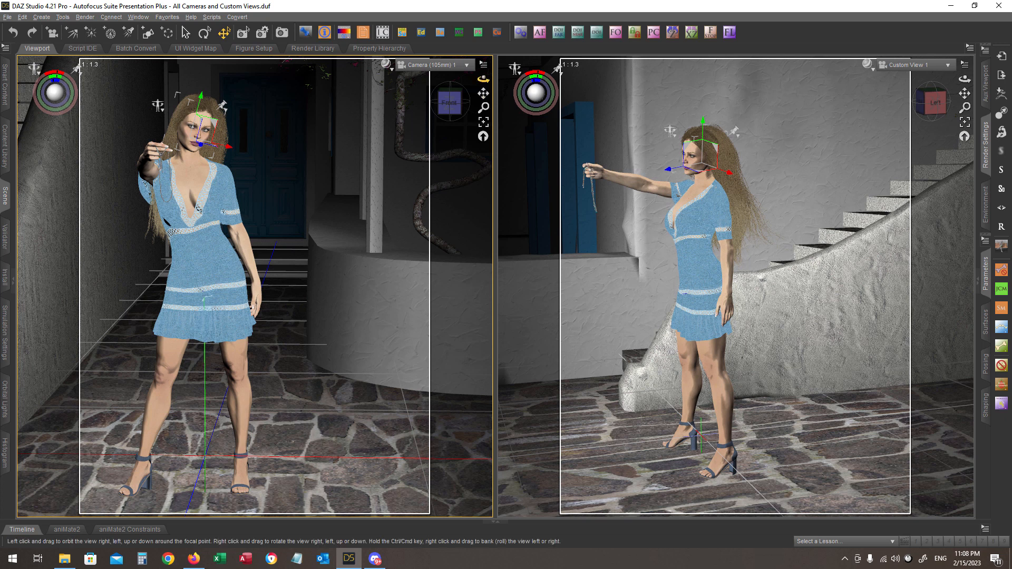
drag(483, 79, 515, 80)
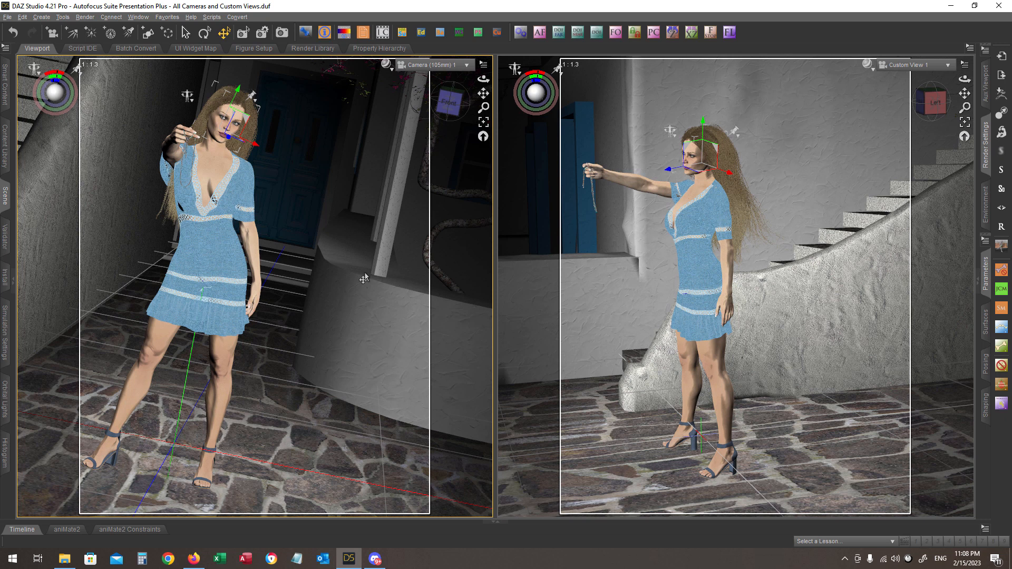
key(ctrl+alt+z)
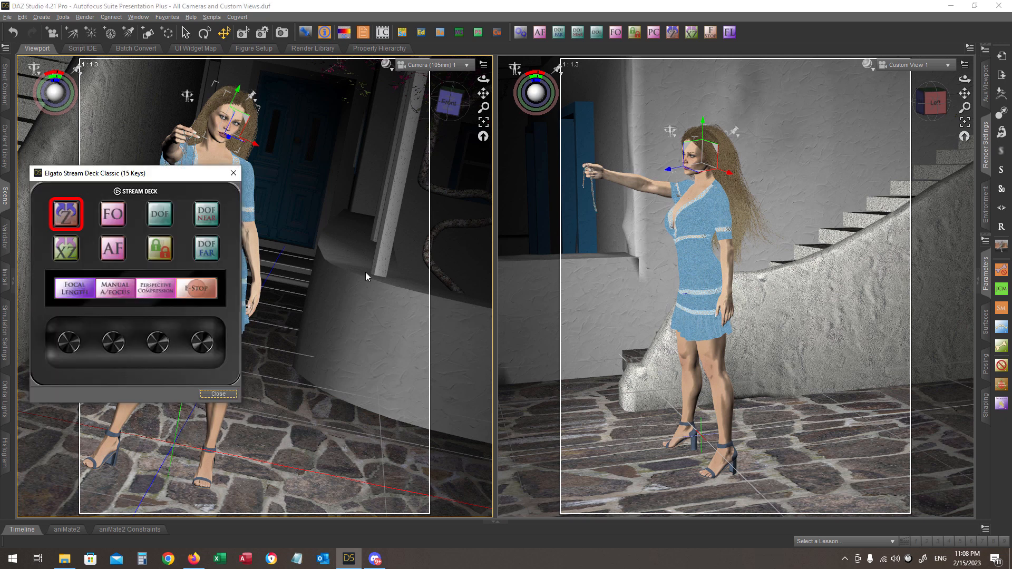
click(73, 213)
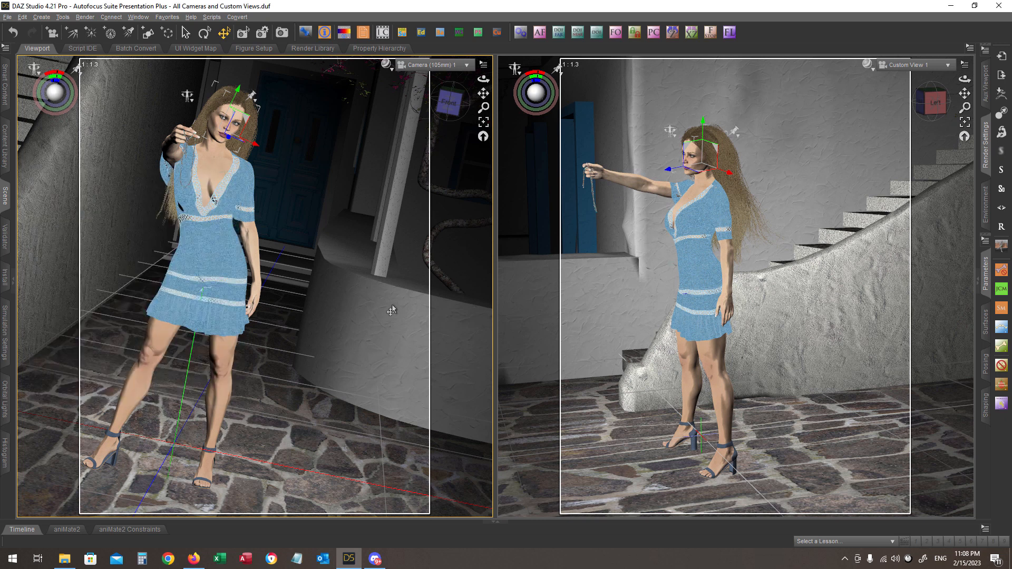
key(ctrl+alt+z)
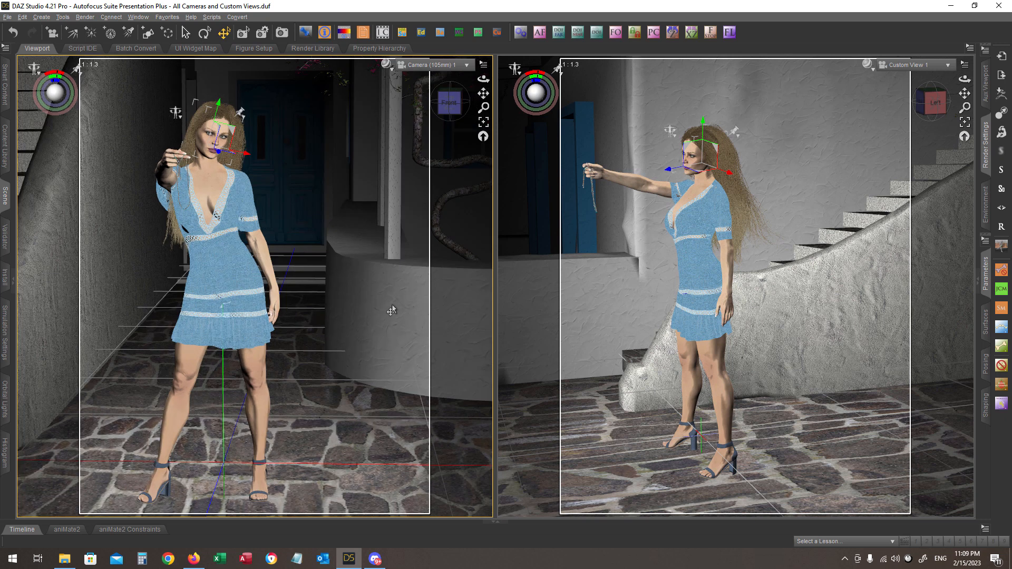
Select the whole figure, try leaning it forward and sideways with the Rotate tool, check the Stream Deck layout's XZ key, and bring it upright.
click(13, 282)
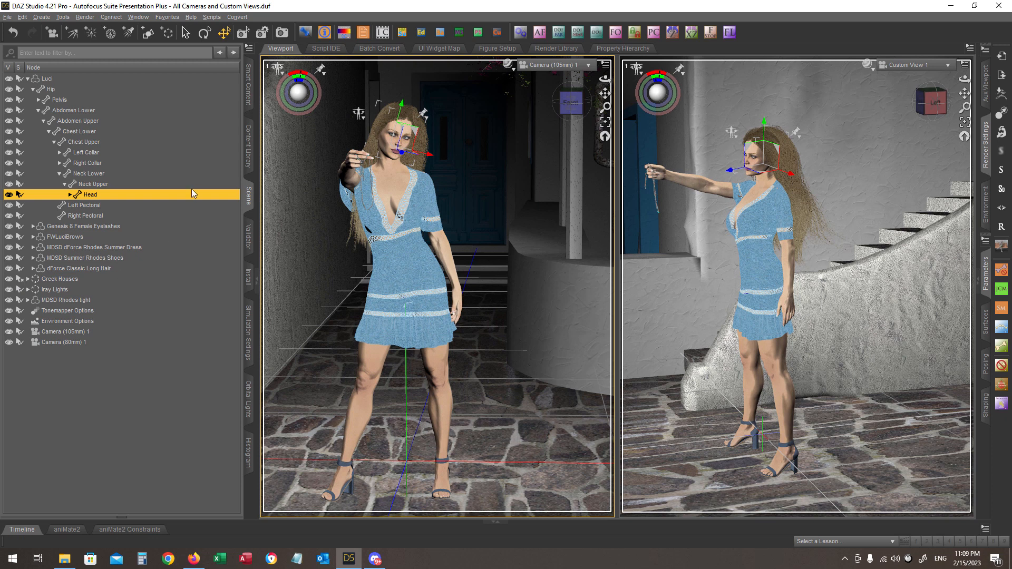
click(52, 78)
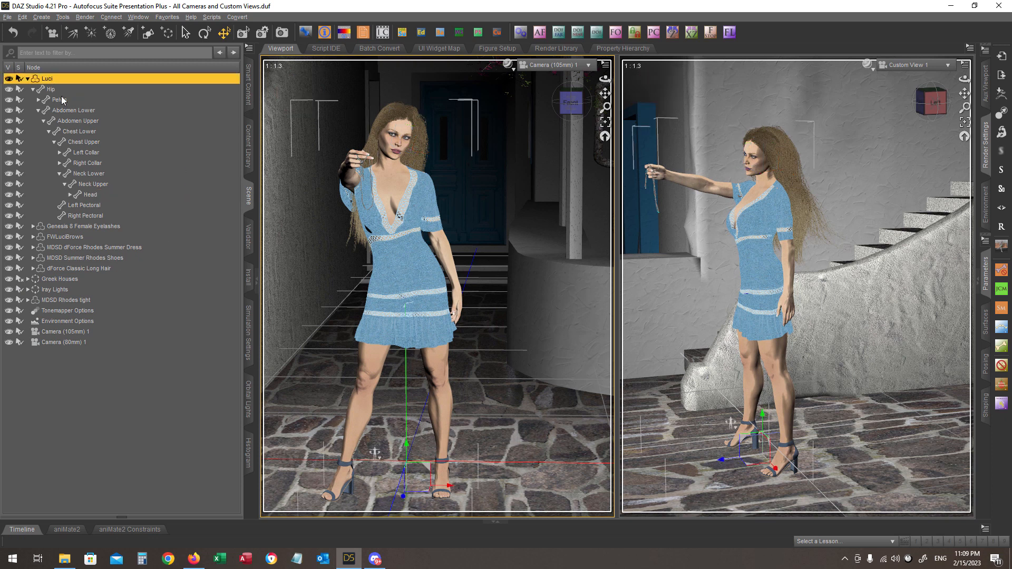
click(258, 290)
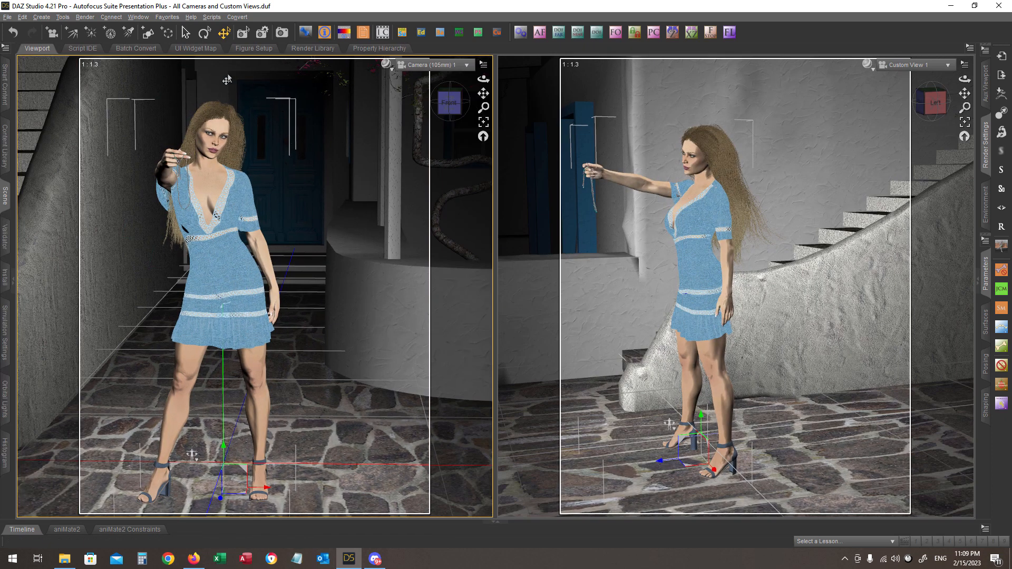
click(205, 33)
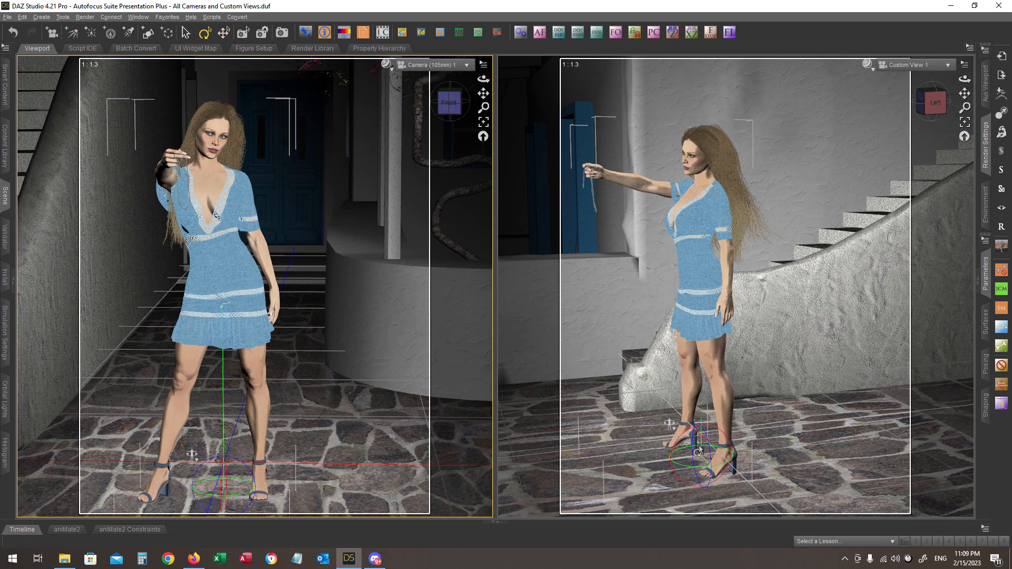
drag(693, 456, 677, 446)
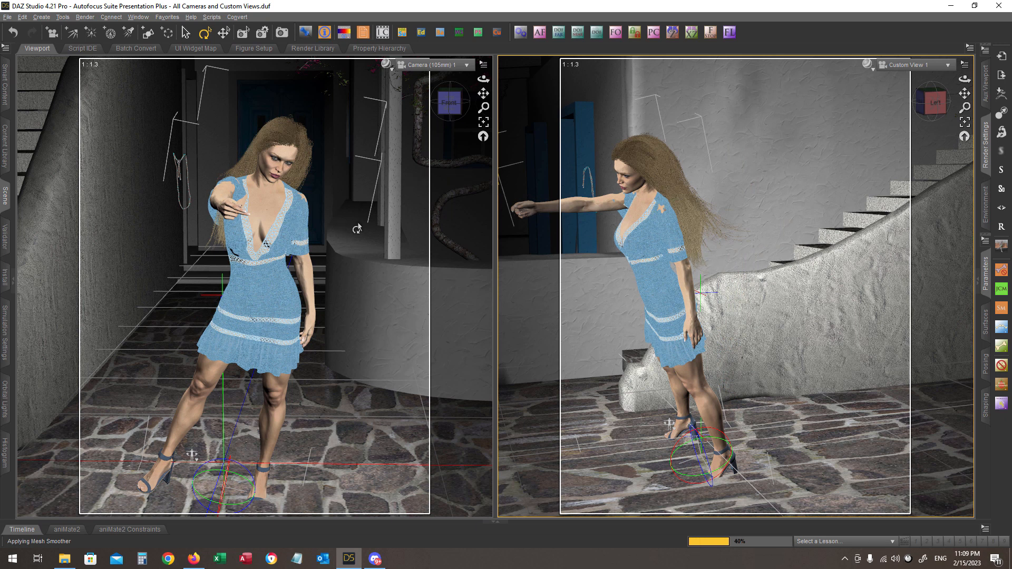
key(F12)
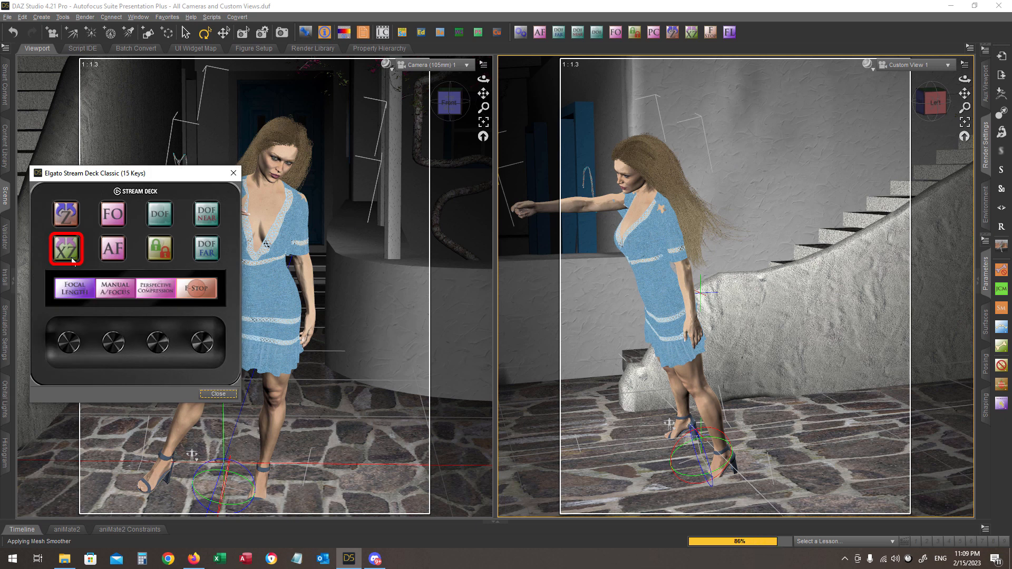
key(Escape)
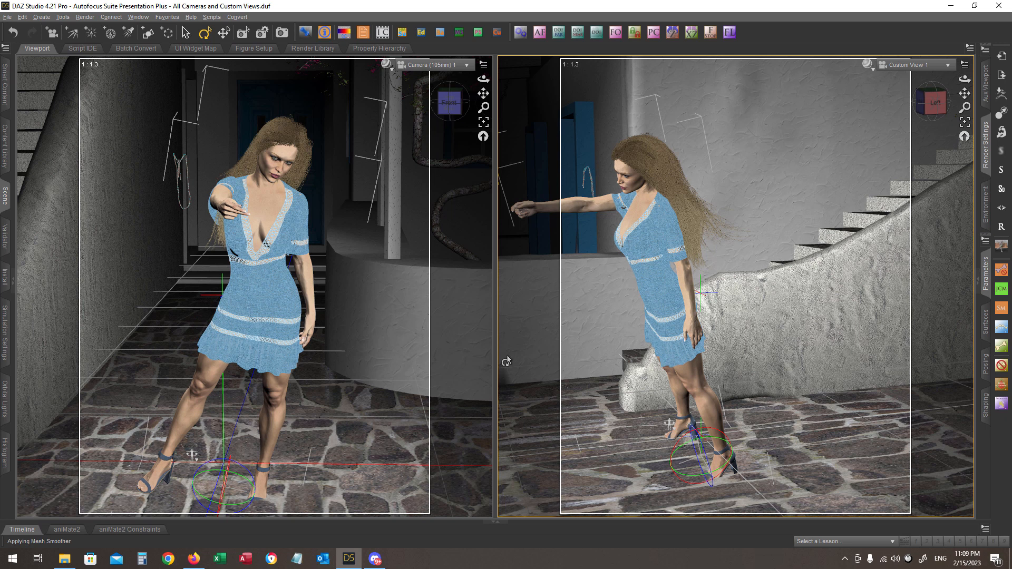
key(ctrl+z)
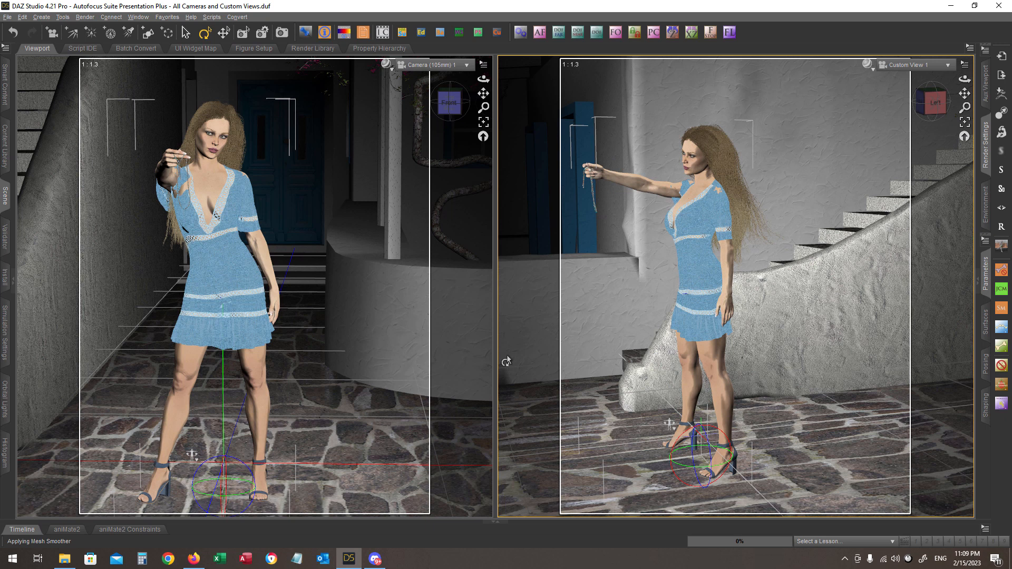